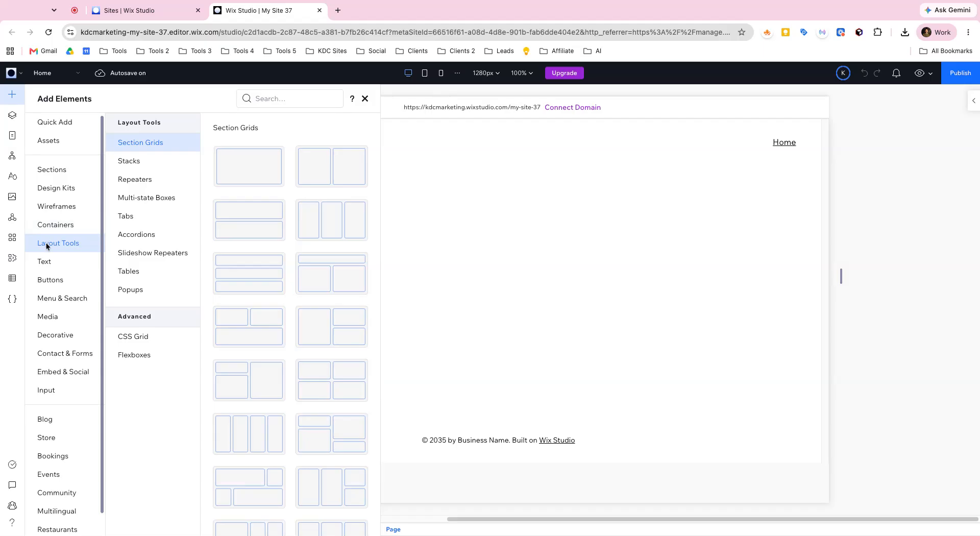
Step: Add a three-column cards repeater to the page's empty section and stretch it to fill the section
{"action": "left_click", "coordinate": [152, 186]}
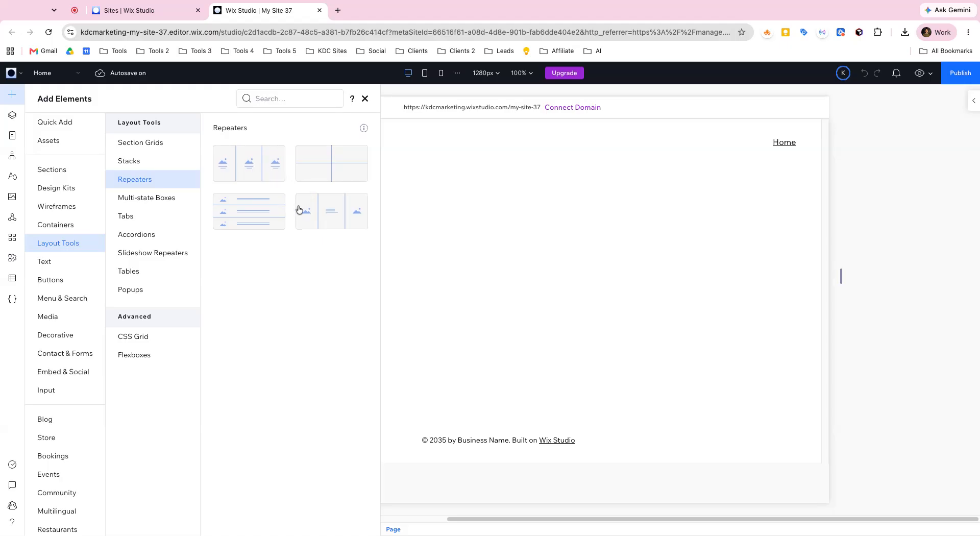
{"action": "left_click", "coordinate": [260, 170]}
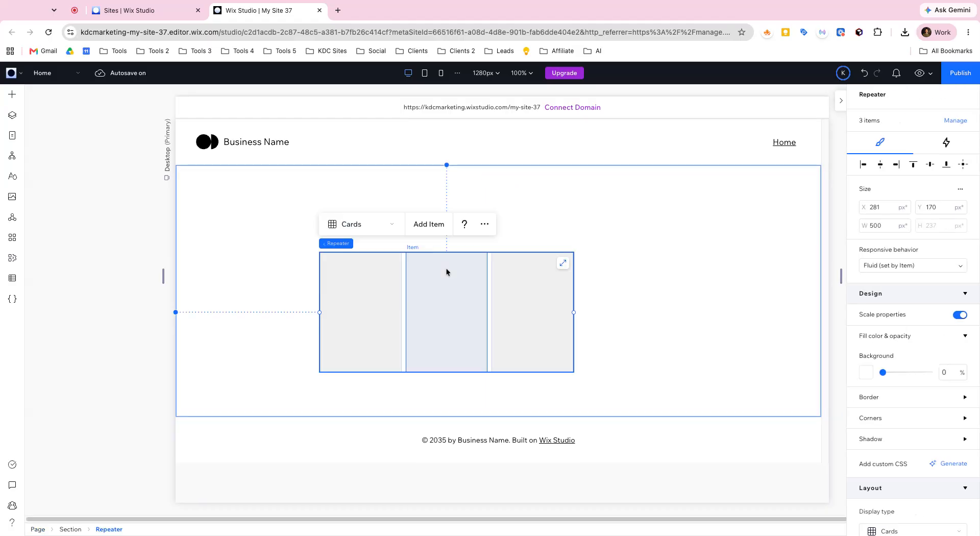
{"action": "left_click", "coordinate": [563, 263]}
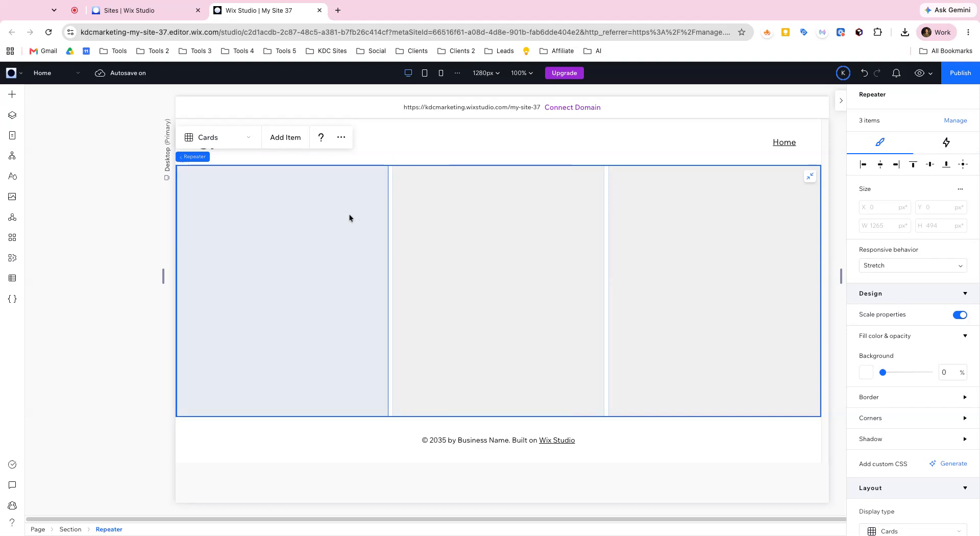
Step: Add a Stack from the quick-add elements to the repeater's first item and center it both horizontally and vertically
{"action": "left_click", "coordinate": [13, 96]}
{"action": "left_click", "coordinate": [61, 123]}
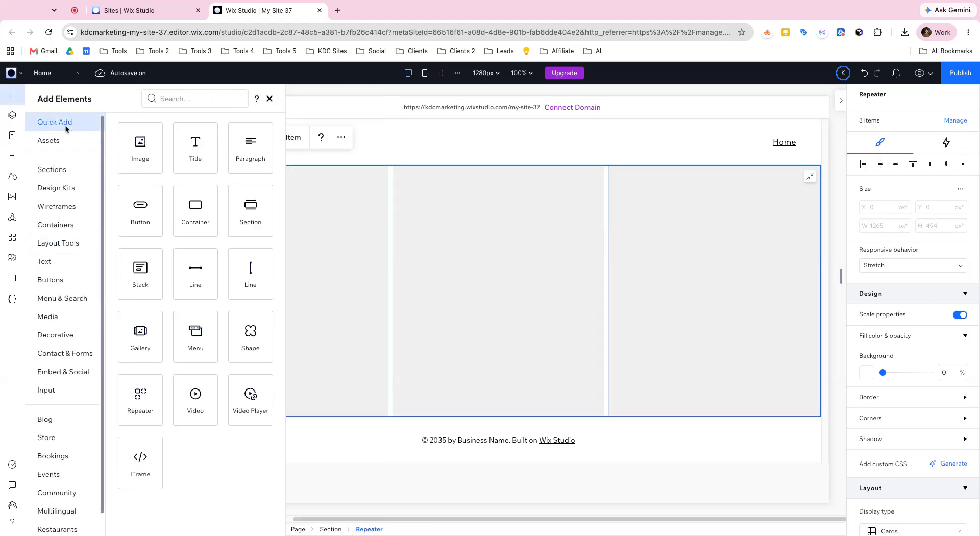
{"action": "left_click_drag", "start_coordinate": [138, 273], "coordinate": [137, 274]}
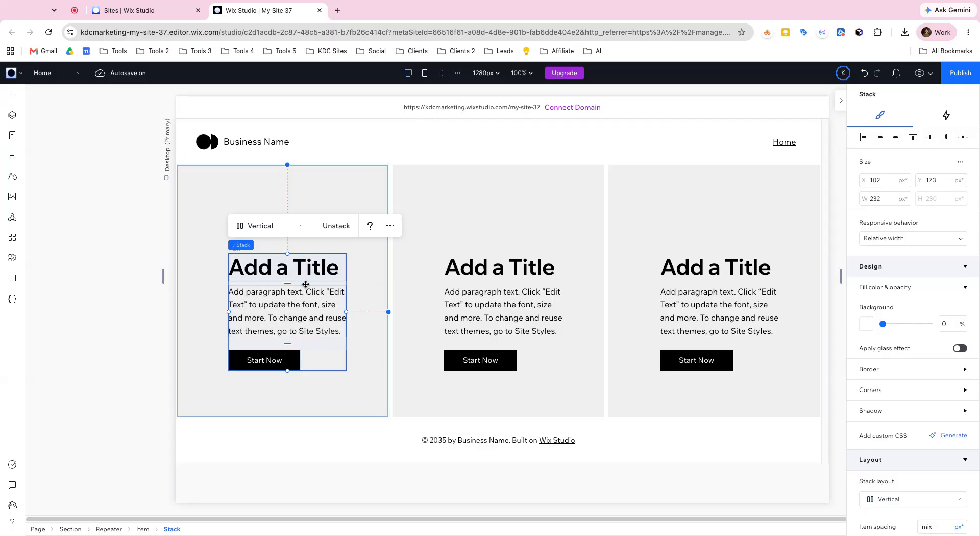
{"action": "left_click", "coordinate": [960, 138]}
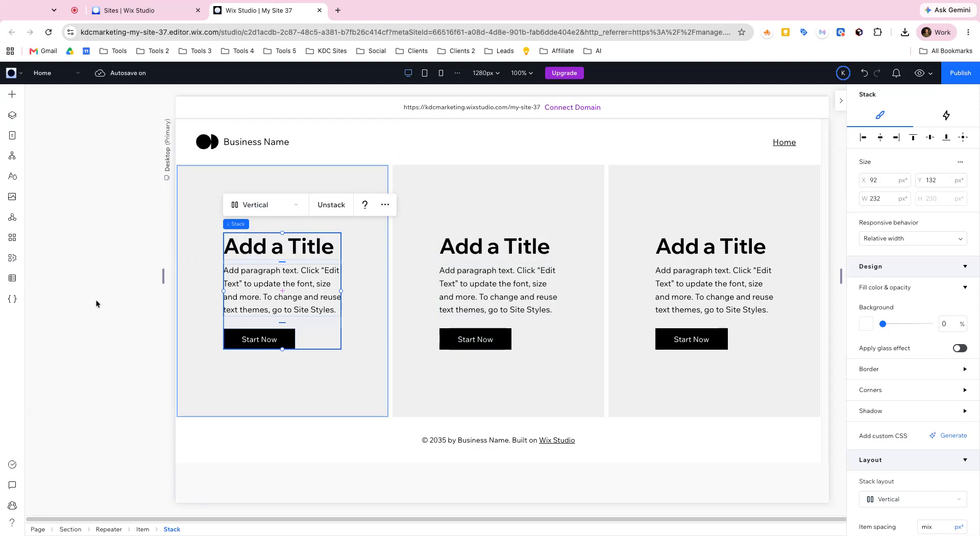
Step: Enable the CMS and start a new content collection using the Create with AI option
{"action": "left_click", "coordinate": [12, 278]}
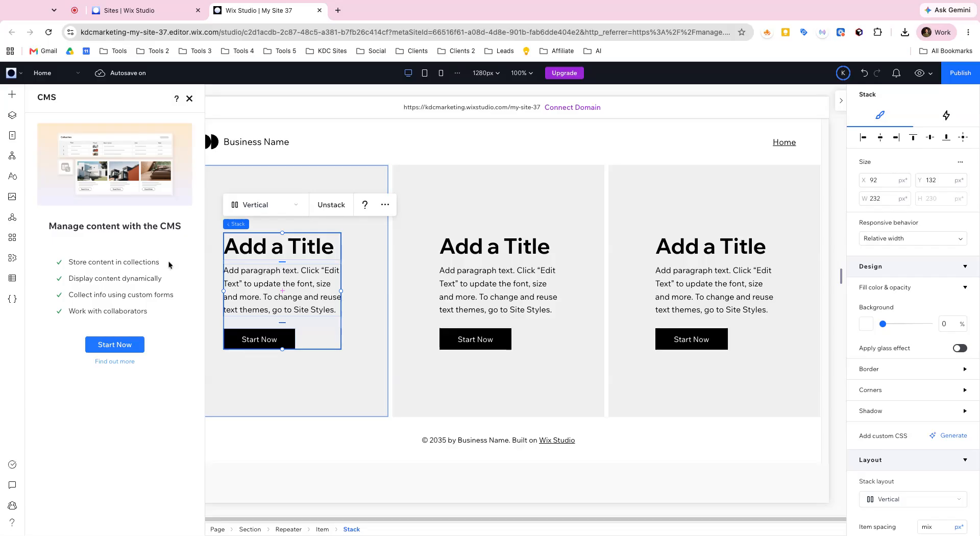
{"action": "left_click", "coordinate": [134, 345]}
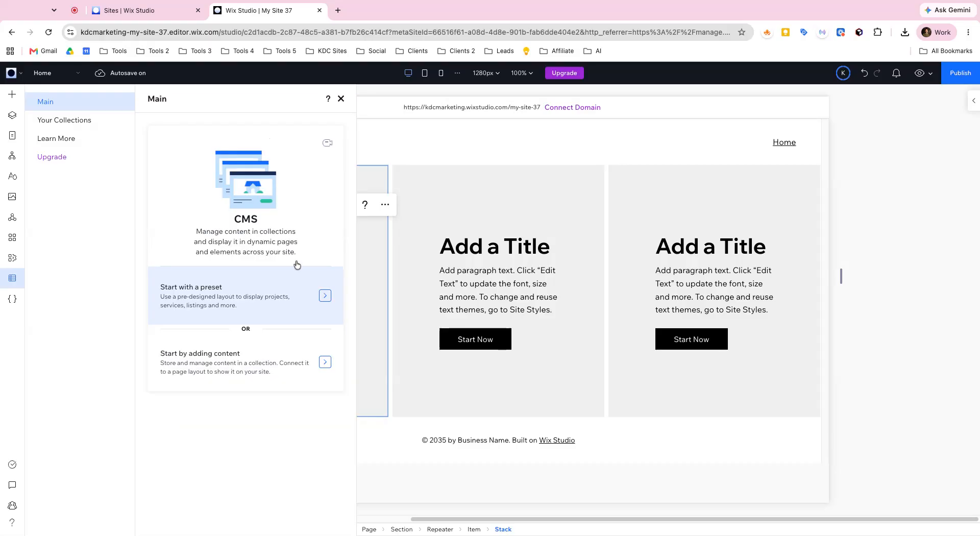
{"action": "left_click", "coordinate": [91, 122]}
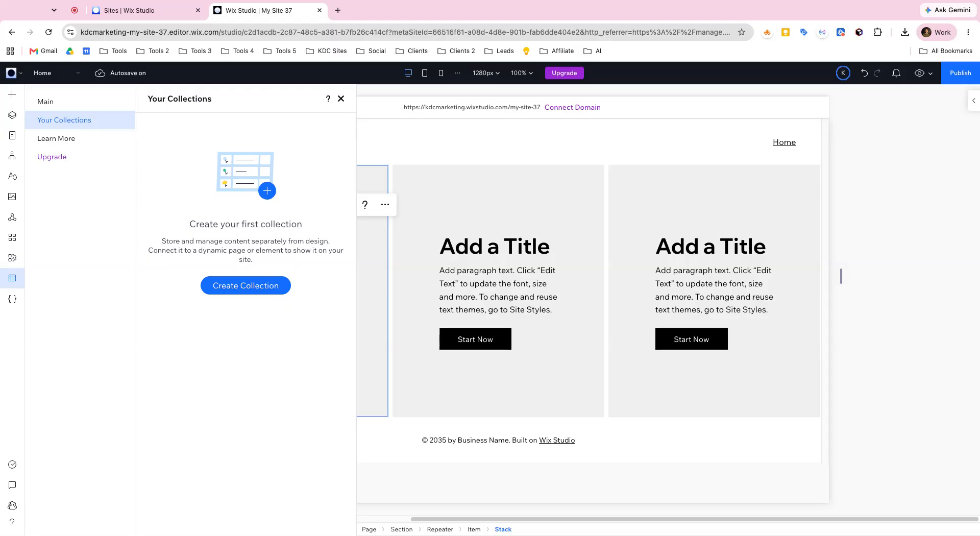
{"action": "left_click", "coordinate": [278, 284]}
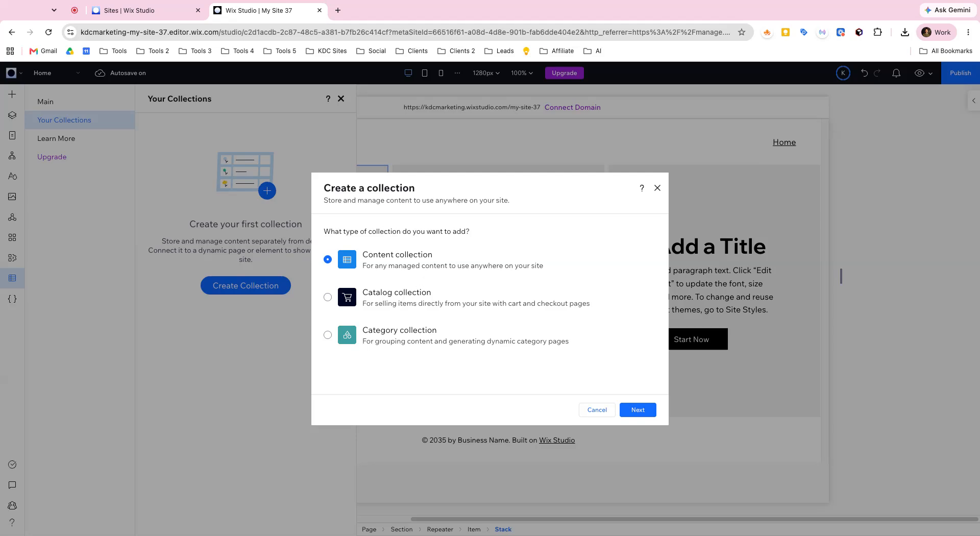
{"action": "left_click", "coordinate": [637, 411]}
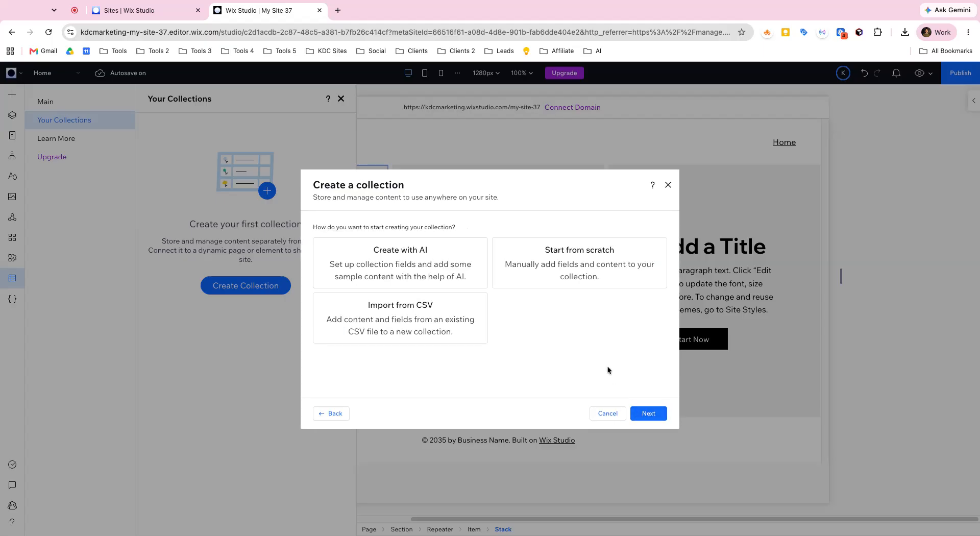
{"action": "left_click", "coordinate": [421, 266]}
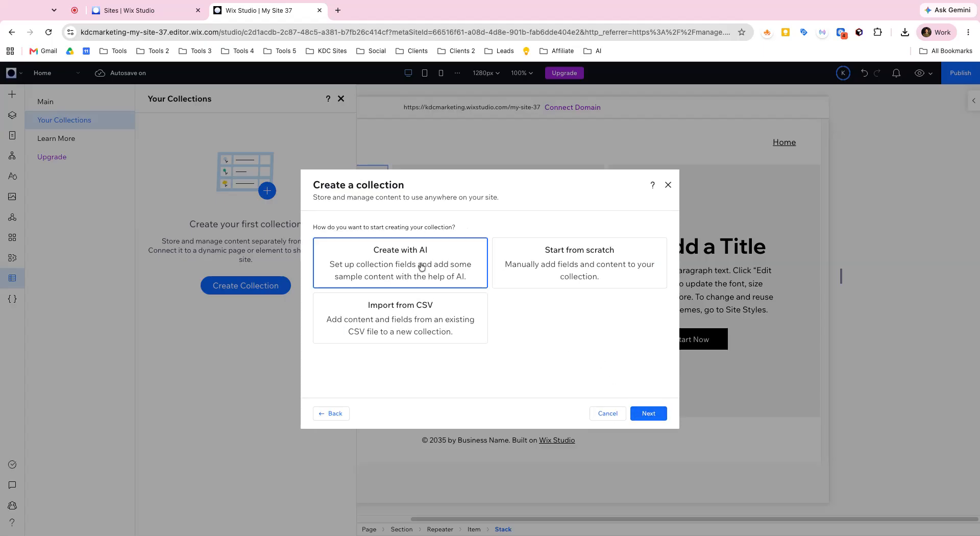
{"action": "left_click", "coordinate": [639, 414]}
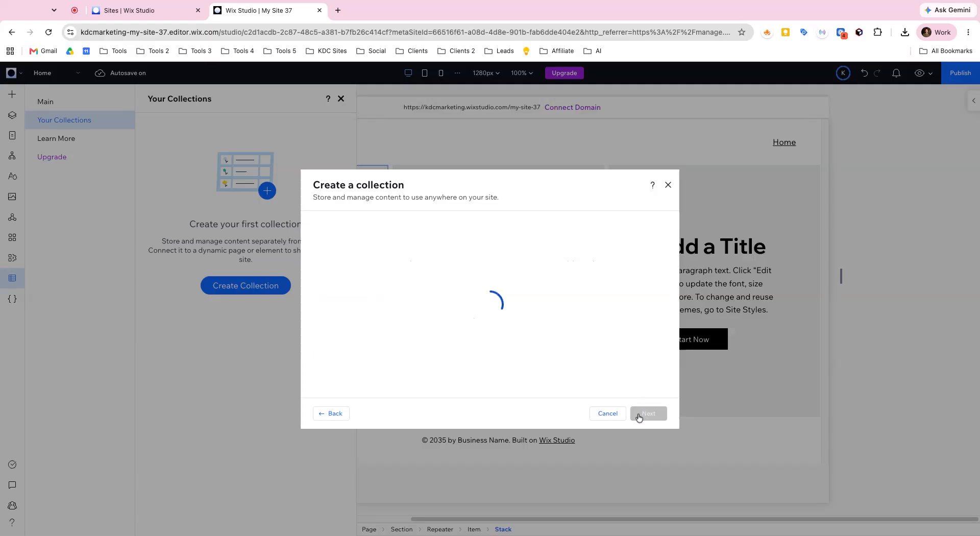
Step: Name the collection Team Members, describe that it should have a title, bio, and profile image, and generate the suggested fields
{"action": "type", "text": "Team M"}
{"action": "type", "text": "e"}
{"action": "key", "text": "BackSpace"}
{"action": "type", "text": "am Mem"}
{"action": "key", "text": "Tab"}
{"action": "key", "text": "Tab"}
{"action": "type", "text": "I w"}
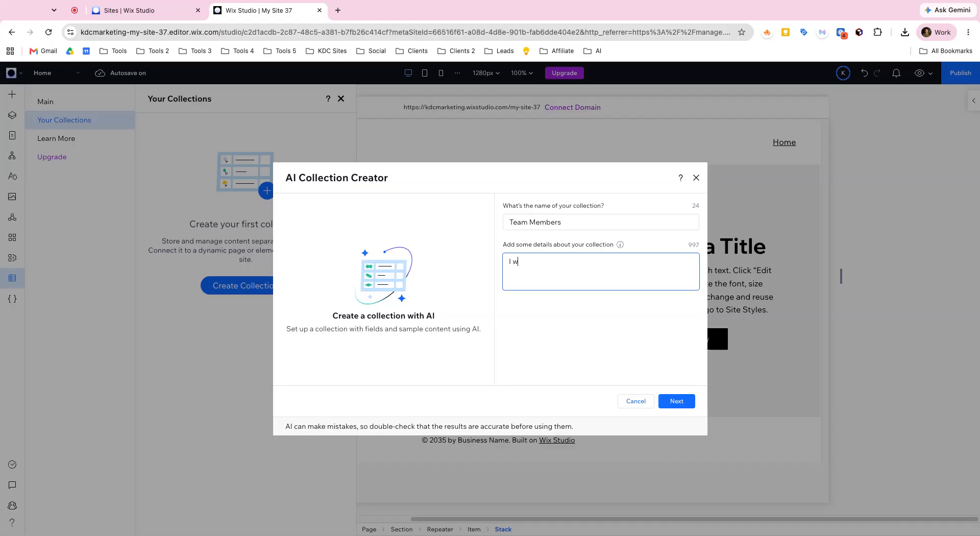
{"action": "type", "text": "ant to h"}
{"action": "key", "text": "BackSpace"}
{"action": "type", "text": "to hav tit"}
{"action": "key", "text": "BackSpace"}
{"action": "type", "text": "e, title, bio, and profile image"}
{"action": "left_click", "coordinate": [689, 401]}
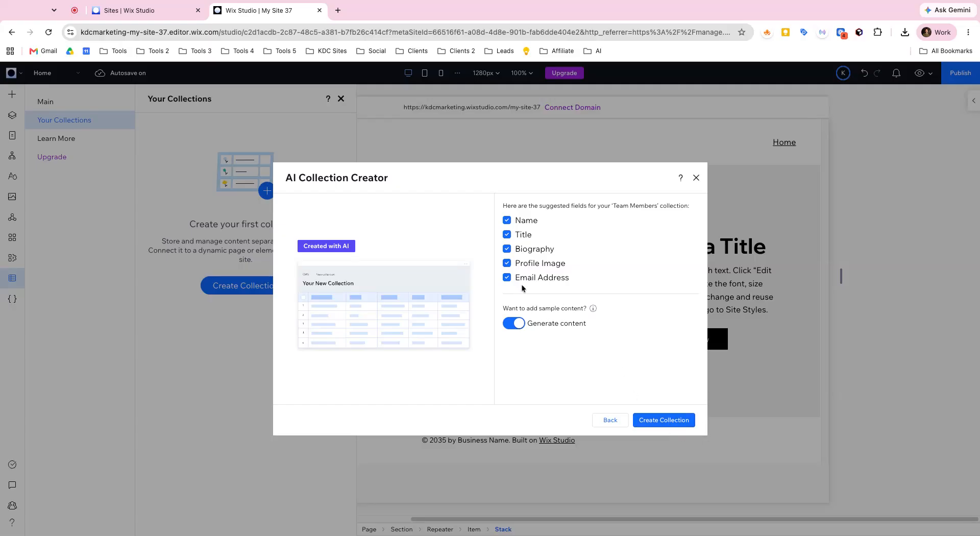
Step: Exclude the suggested Email Address field and create the collection with generated sample content
{"action": "left_click", "coordinate": [507, 278]}
{"action": "left_click", "coordinate": [660, 422]}
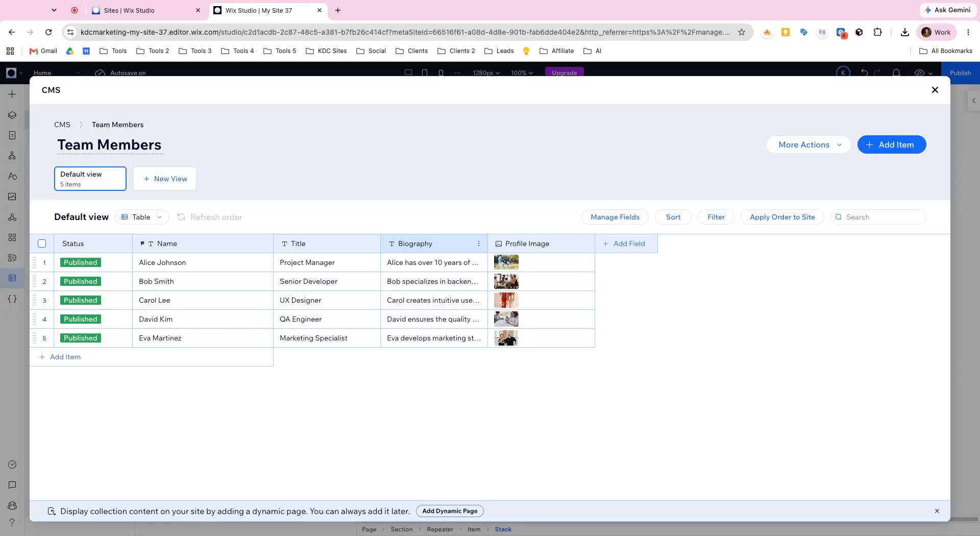
Step: Examine the first team member's full biography, then return to the page canvas
{"action": "left_click", "coordinate": [448, 262]}
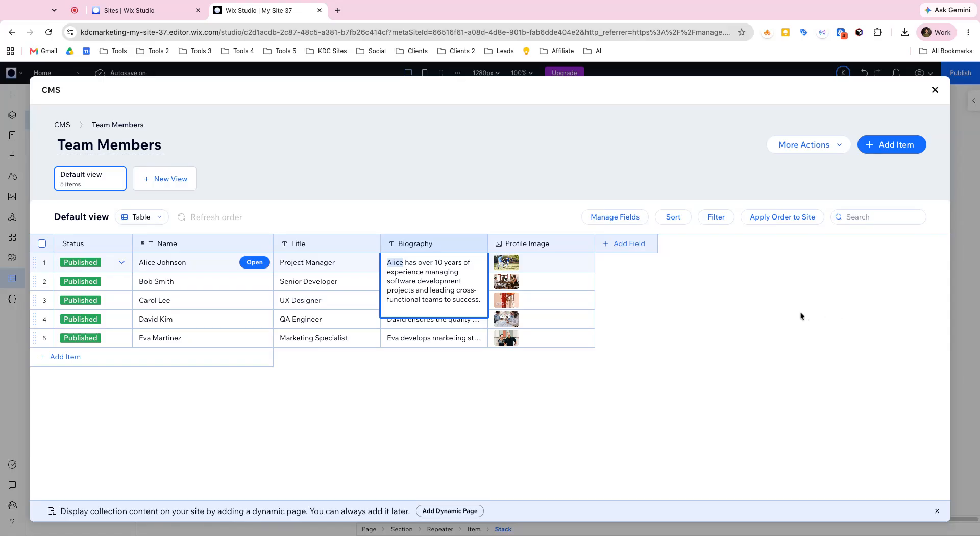
{"action": "left_click", "coordinate": [851, 323]}
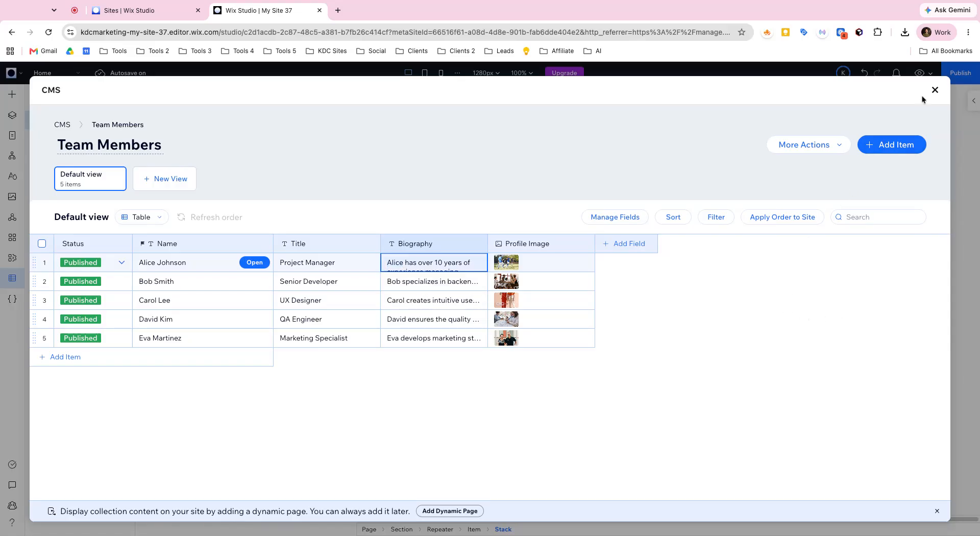
{"action": "left_click", "coordinate": [934, 90]}
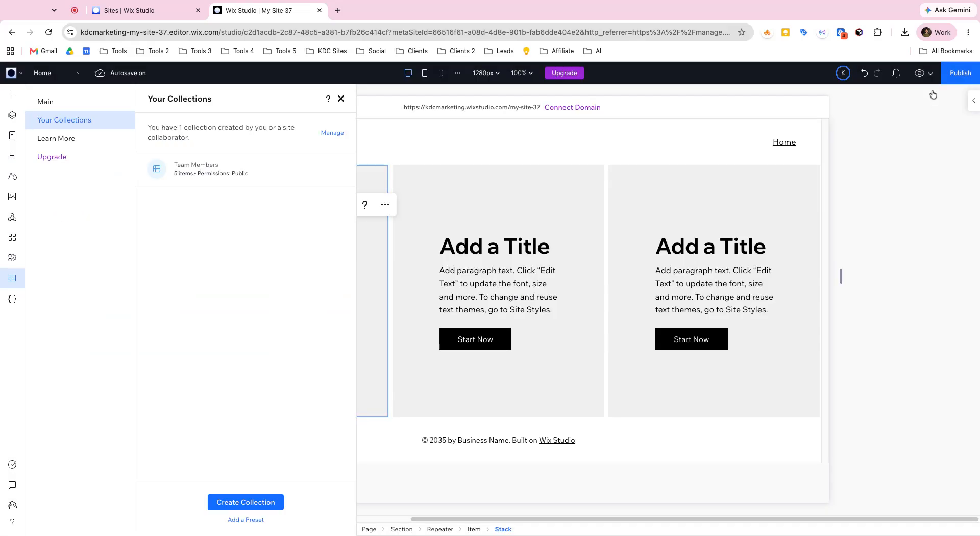
{"action": "left_click", "coordinate": [338, 97]}
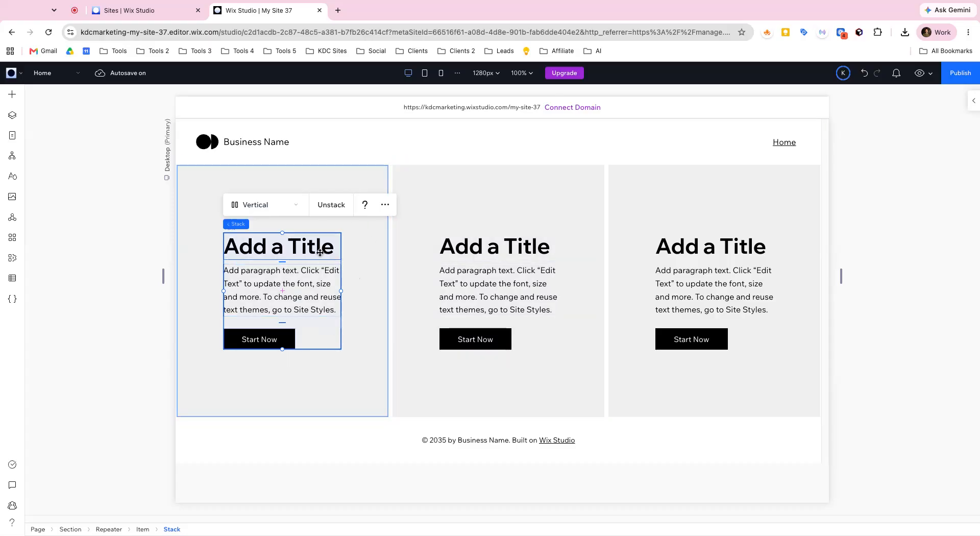
Step: Connect the whole repeater to a new dataset based on the Team Members collection
{"action": "left_click", "coordinate": [297, 250]}
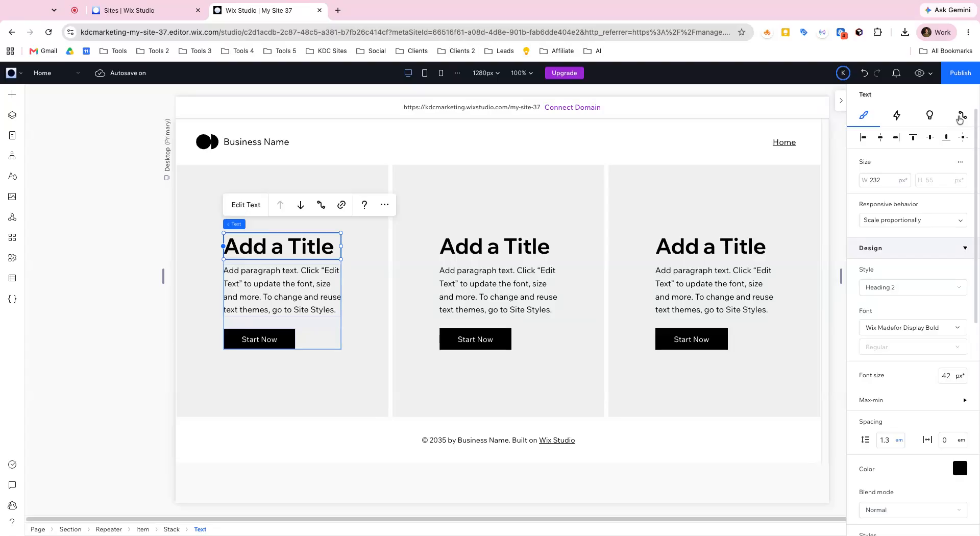
{"action": "left_click", "coordinate": [958, 118]}
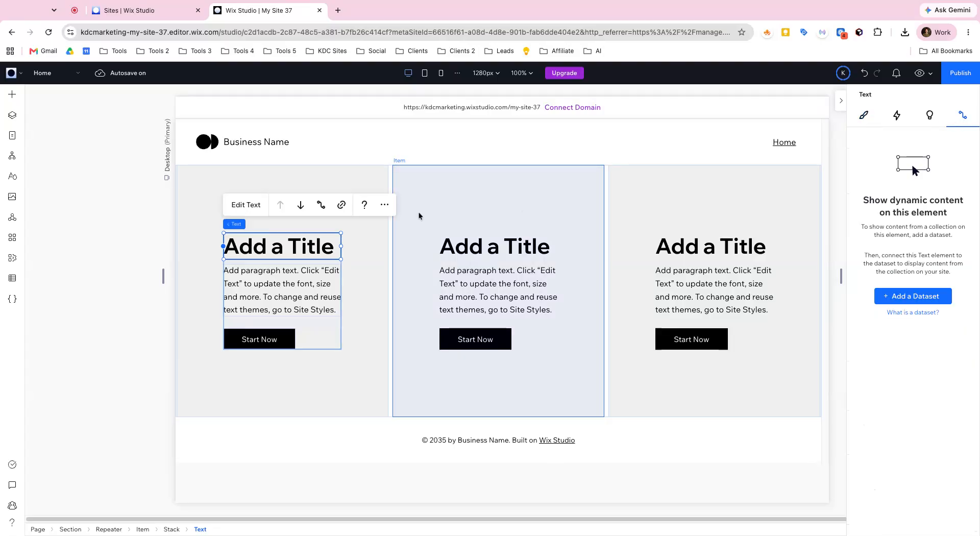
{"action": "left_click", "coordinate": [109, 529]}
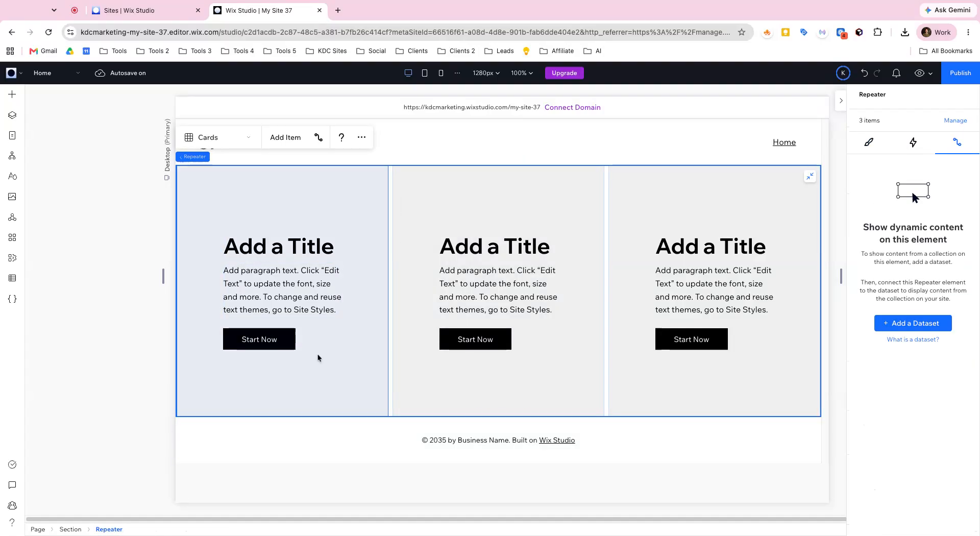
{"action": "left_click", "coordinate": [317, 138]}
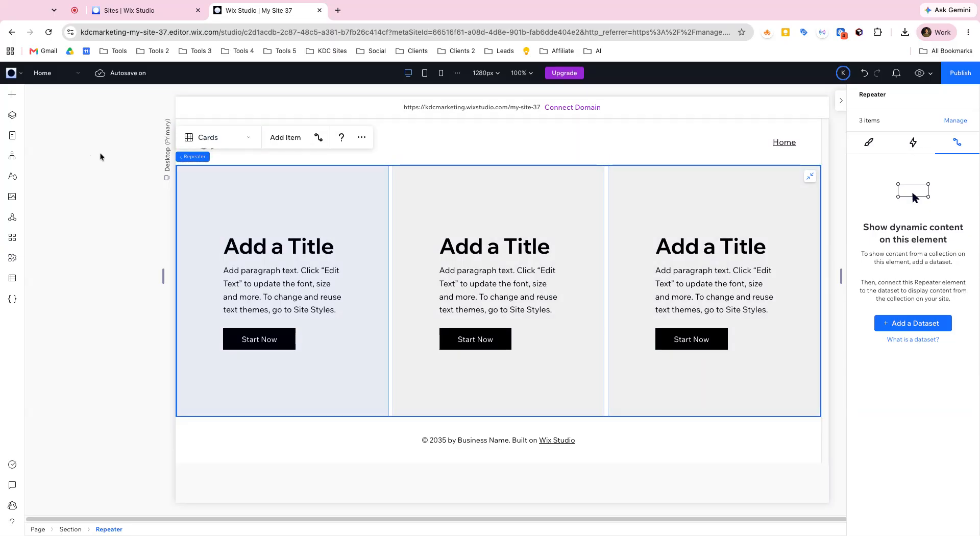
{"action": "left_click", "coordinate": [887, 322]}
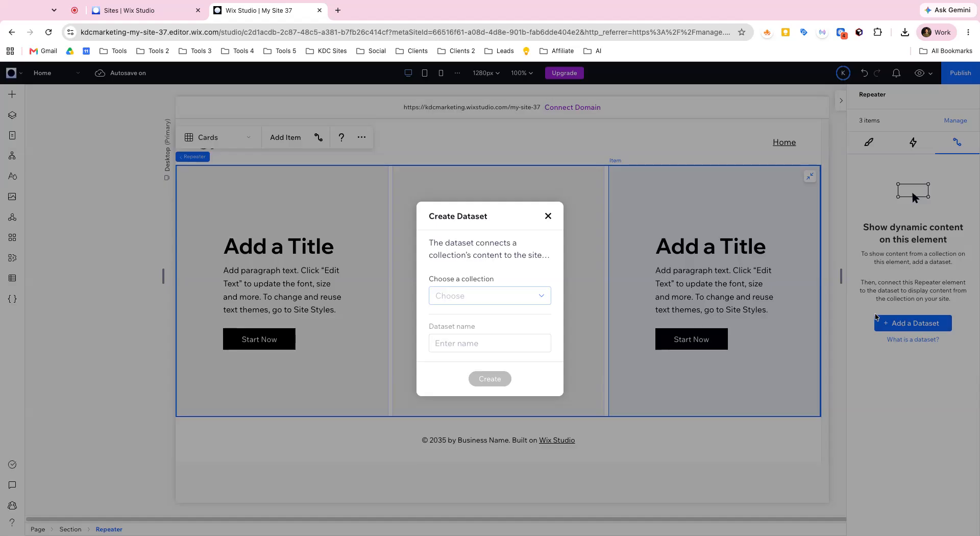
{"action": "left_click", "coordinate": [484, 301]}
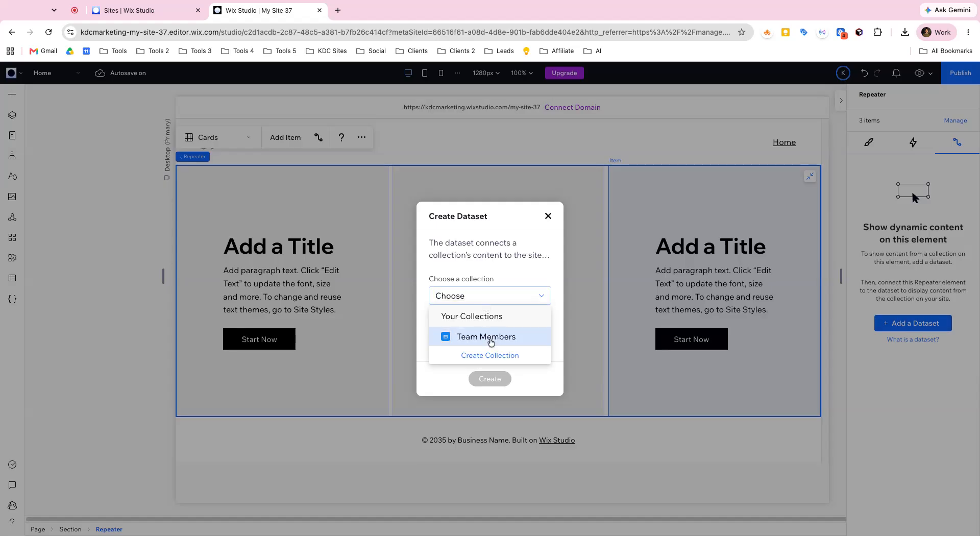
{"action": "left_click", "coordinate": [490, 338]}
{"action": "left_click", "coordinate": [489, 378]}
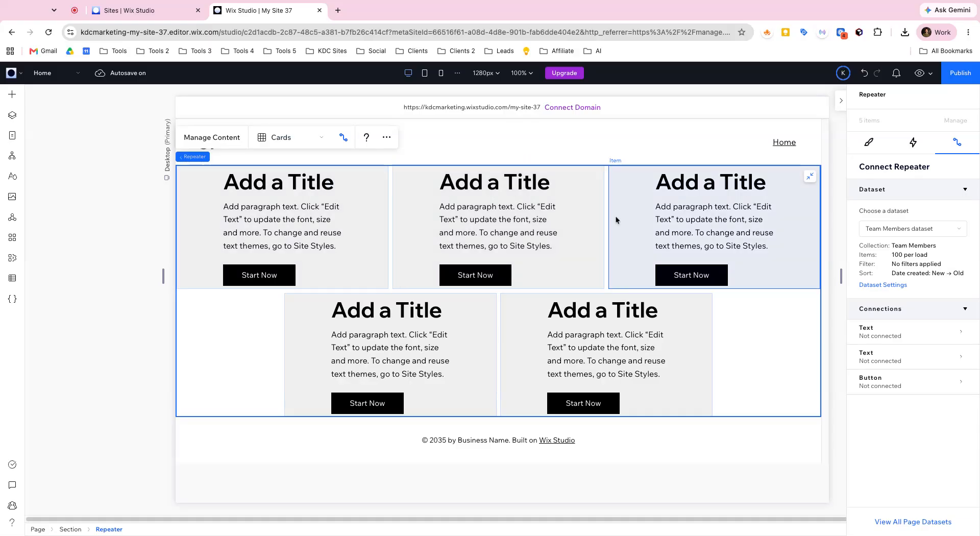
Step: Reopen the Team Members collection and add a new item with the team member's full name
{"action": "left_click", "coordinate": [12, 279]}
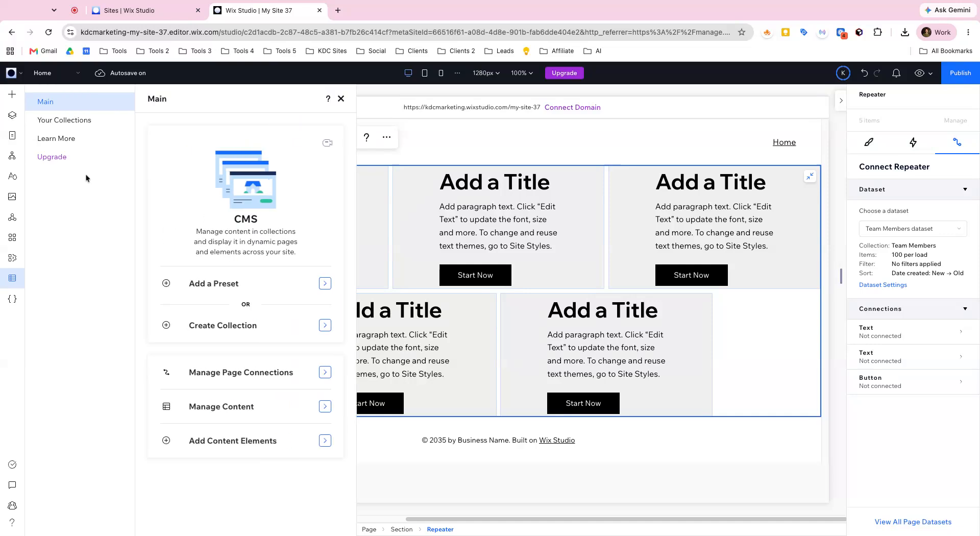
{"action": "left_click", "coordinate": [64, 122]}
{"action": "left_click", "coordinate": [224, 180]}
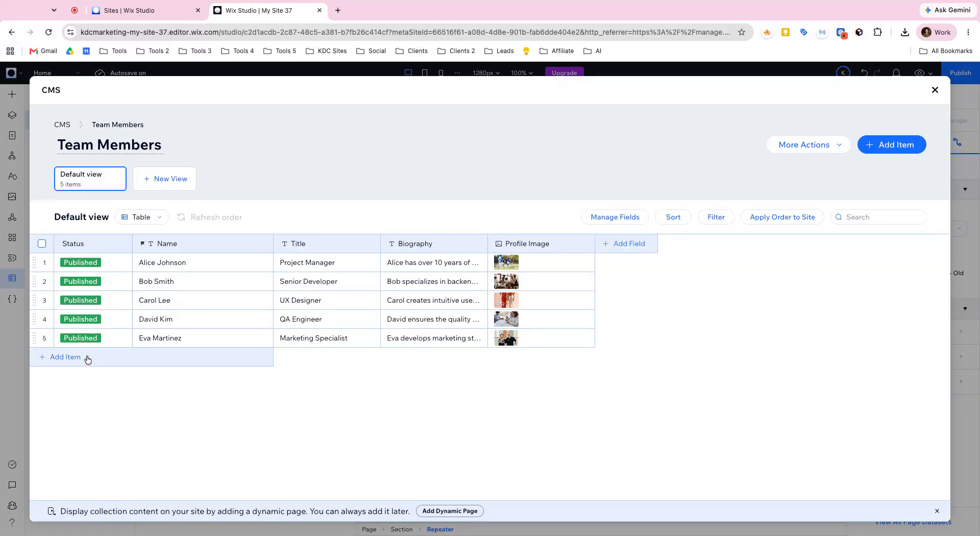
{"action": "left_click", "coordinate": [87, 359]}
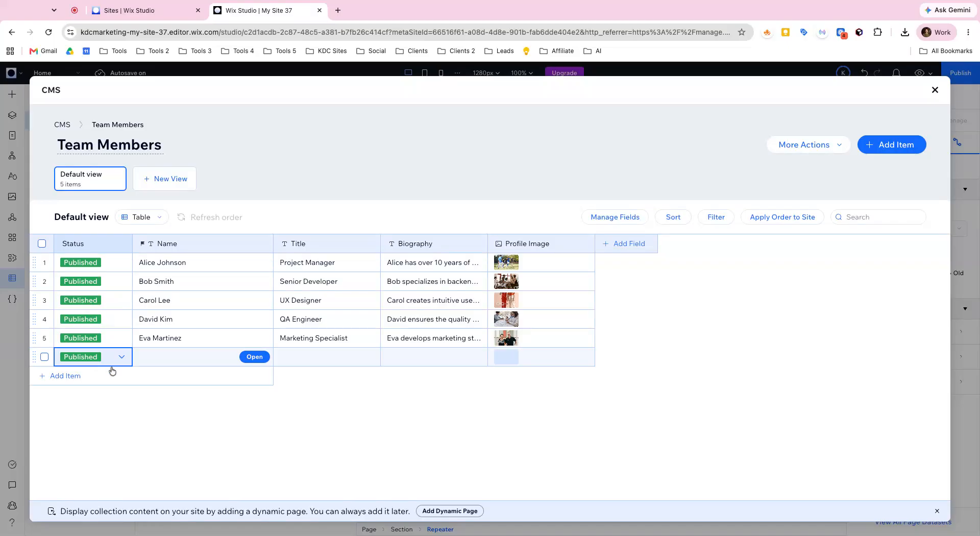
{"action": "left_click", "coordinate": [155, 362]}
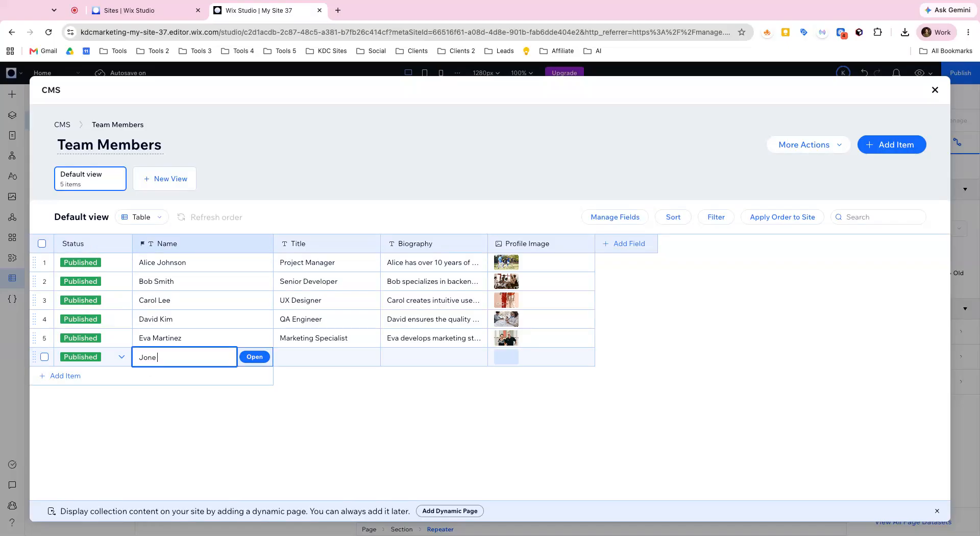
{"action": "type", "text": "Jon Doe"}
{"action": "key", "text": "Tab"}
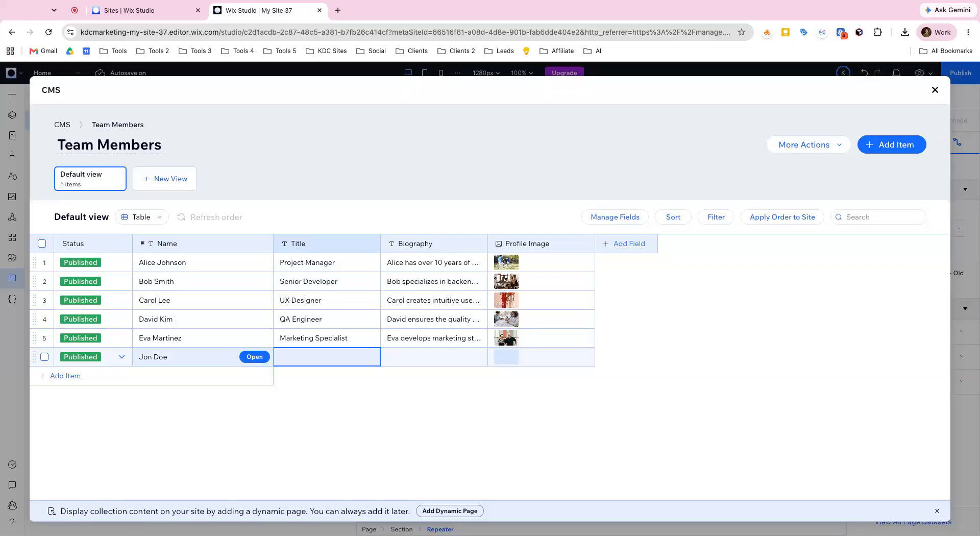
Step: Set the new team member's title to CEO and enter a one-sentence biography about loving to manage his company
{"action": "type", "text": "CEO"}
{"action": "key", "text": "Tab"}
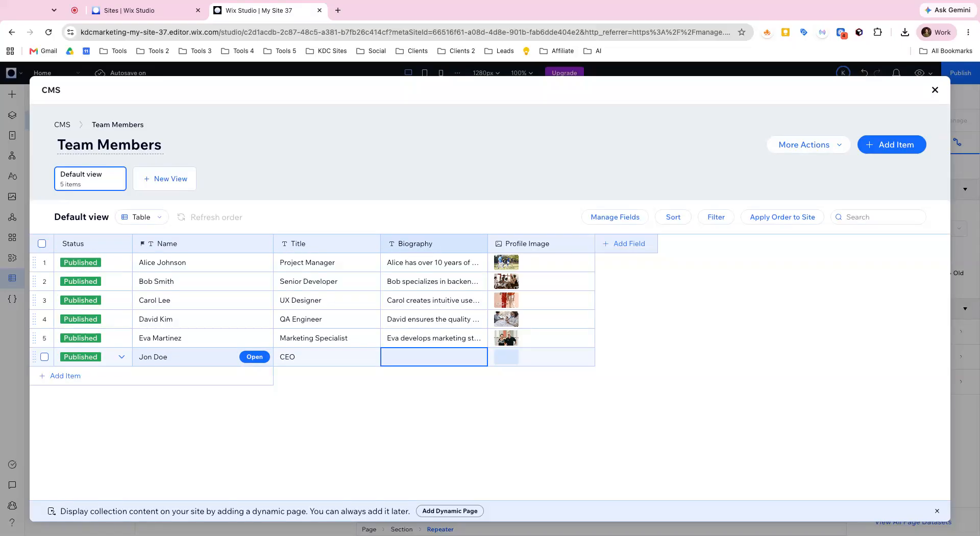
{"action": "type", "text": "Jon loves to"}
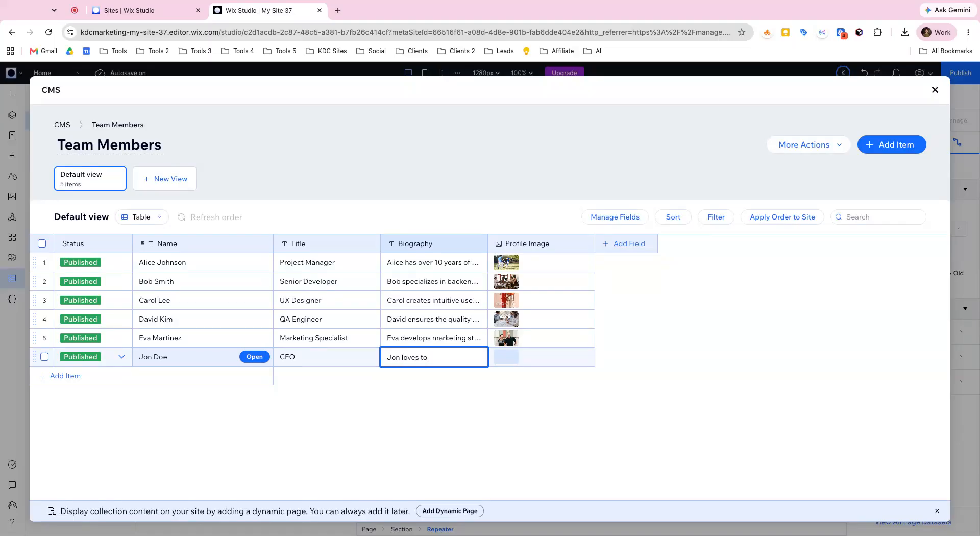
{"action": "type", "text": " manage his company."}
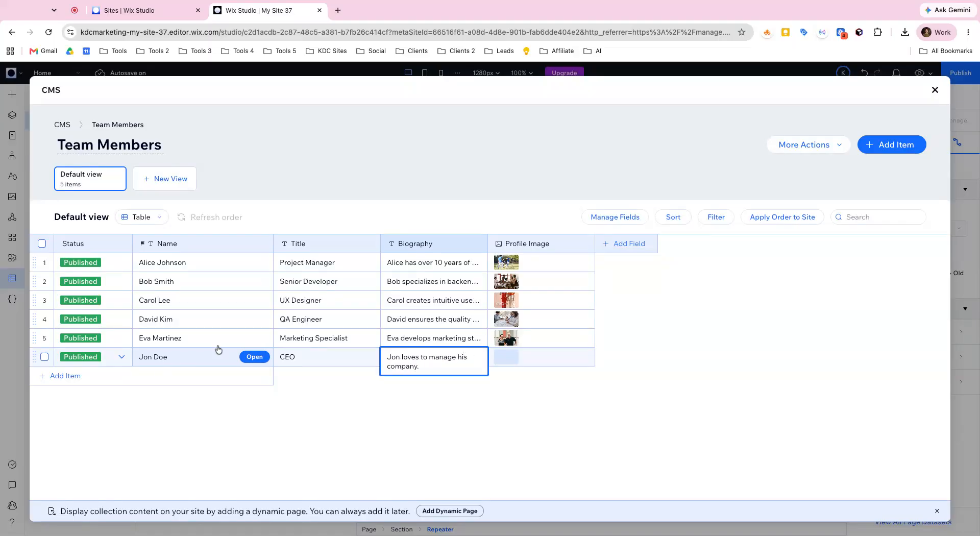
Step: Search the Media from Wix library for "headshot" to fill the new team member's profile image
{"action": "left_click", "coordinate": [511, 364]}
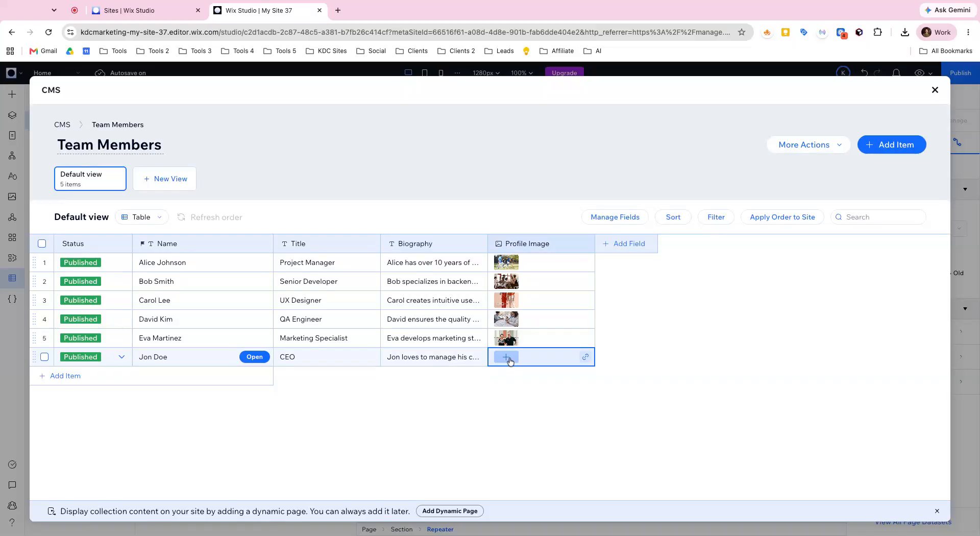
{"action": "left_click", "coordinate": [506, 357]}
{"action": "left_click", "coordinate": [123, 353]}
{"action": "left_click", "coordinate": [267, 176]}
{"action": "type", "text": "head"}
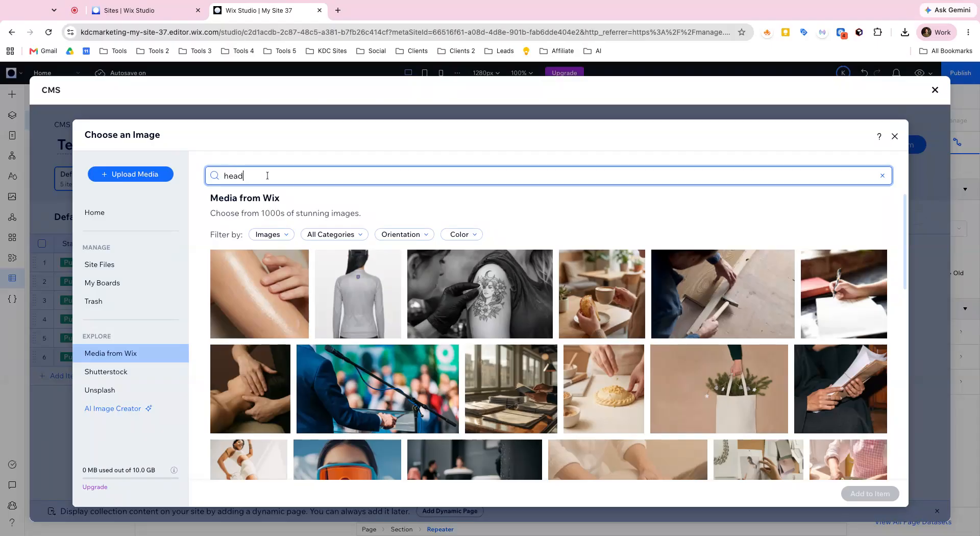
{"action": "type", "text": "shot"}
{"action": "key", "text": "Return"}
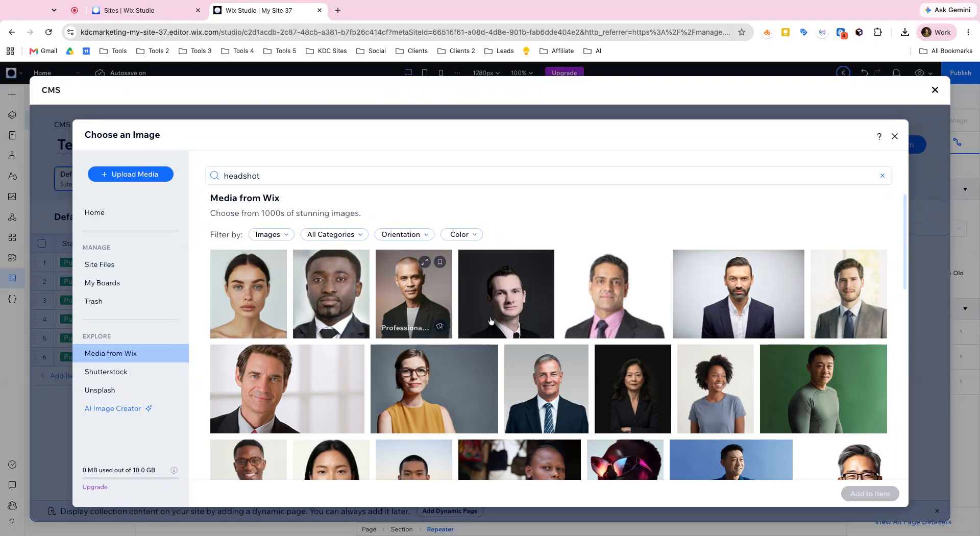
Step: Add the portrait of the man in green on a green background as the profile image, and return to the page canvas
{"action": "left_click", "coordinate": [803, 403]}
{"action": "left_click", "coordinate": [870, 493]}
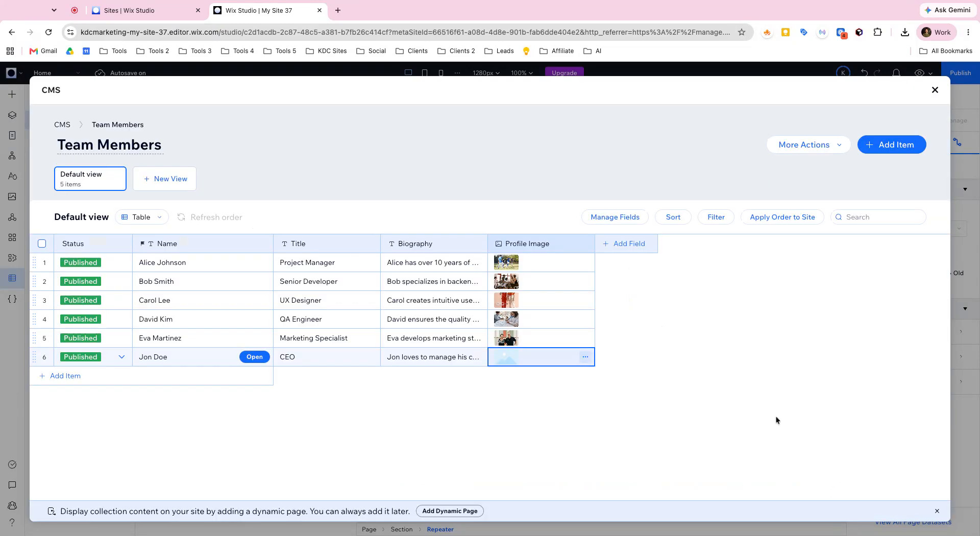
{"action": "left_click", "coordinate": [934, 91]}
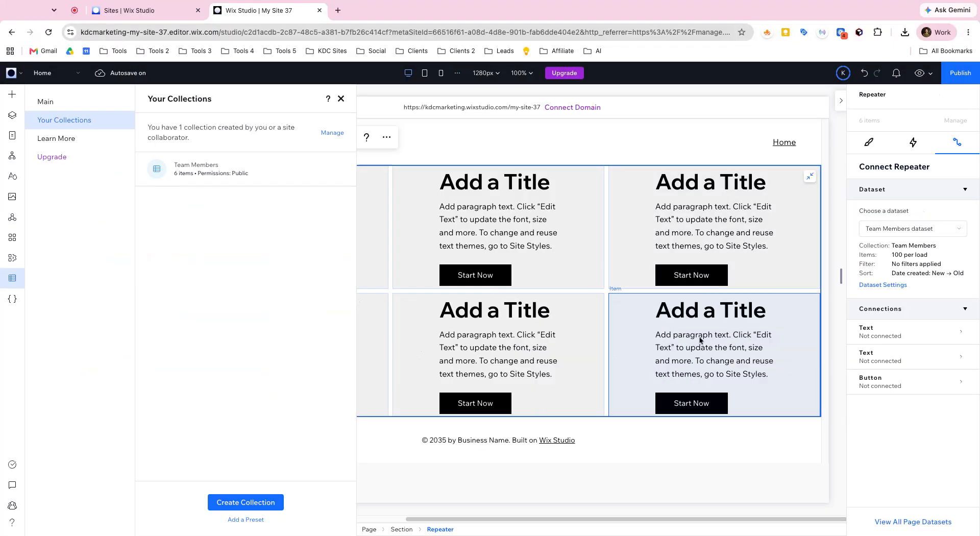
{"action": "left_click", "coordinate": [341, 99]}
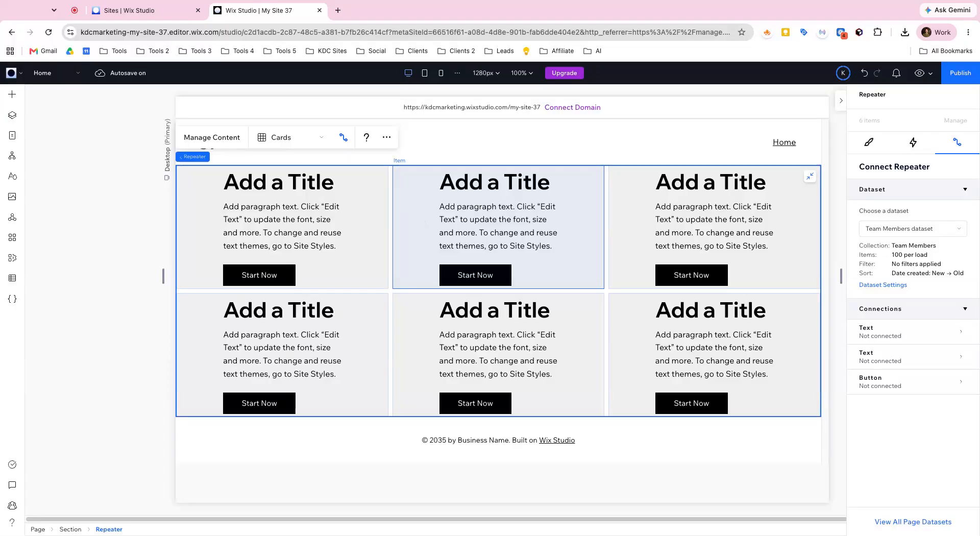
Step: Set the first repeater item's padding unit to percent, with 10% horizontal and 10% vertical padding
{"action": "left_click", "coordinate": [357, 236]}
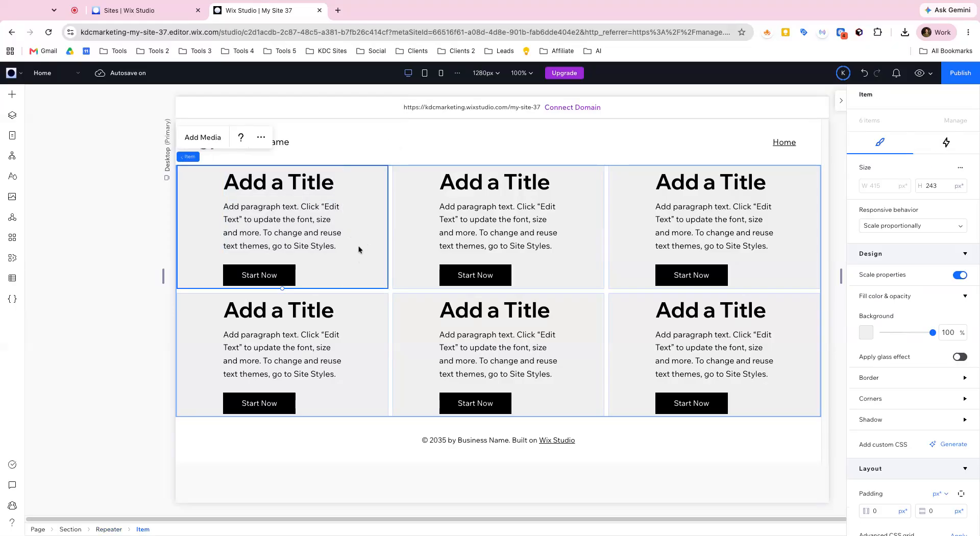
{"action": "scroll", "coordinate": [913, 357], "scroll_direction": "down", "scroll_amount": 4}
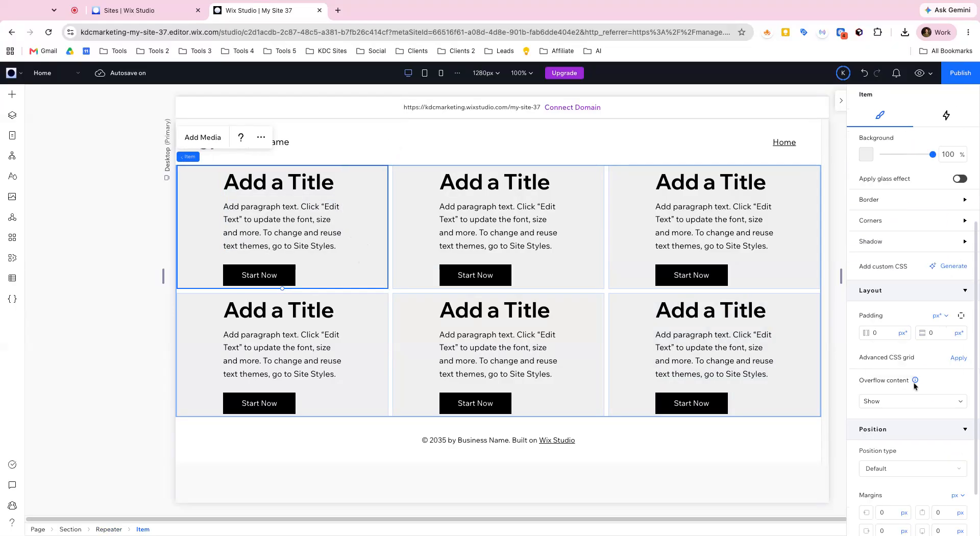
{"action": "left_click", "coordinate": [938, 316]}
{"action": "left_click", "coordinate": [888, 352]}
{"action": "left_click", "coordinate": [885, 333]}
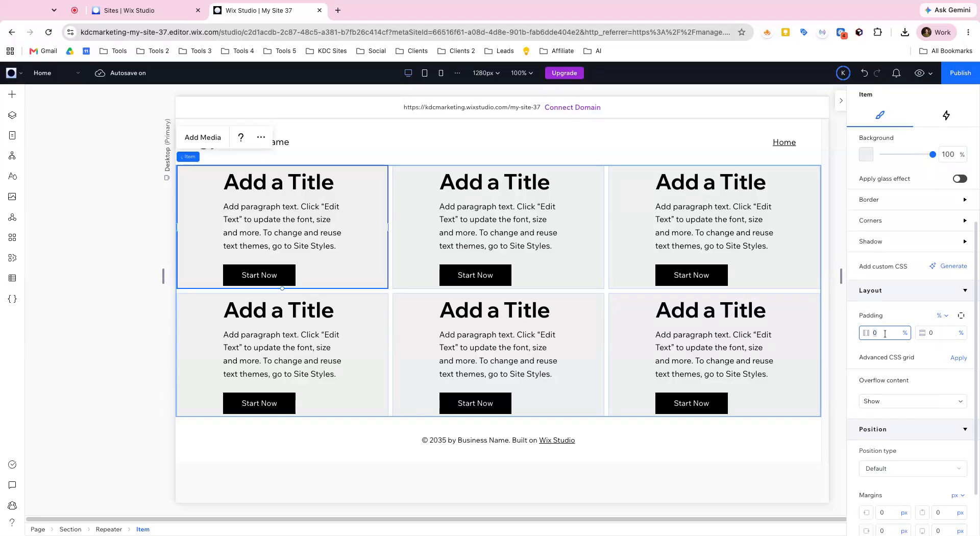
{"action": "key", "text": "Tab"}
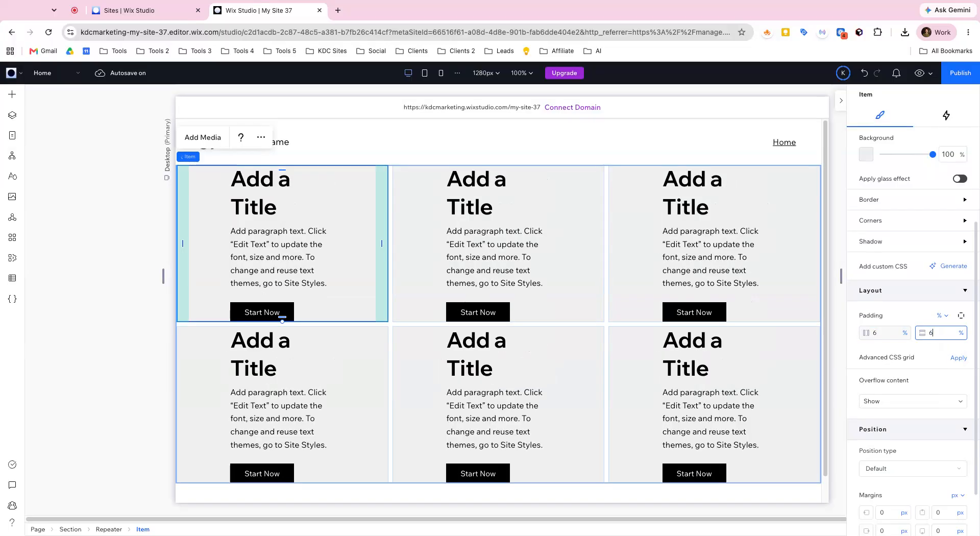
{"action": "key", "text": "Return"}
{"action": "left_click", "coordinate": [879, 332]}
{"action": "key", "text": "Tab"}
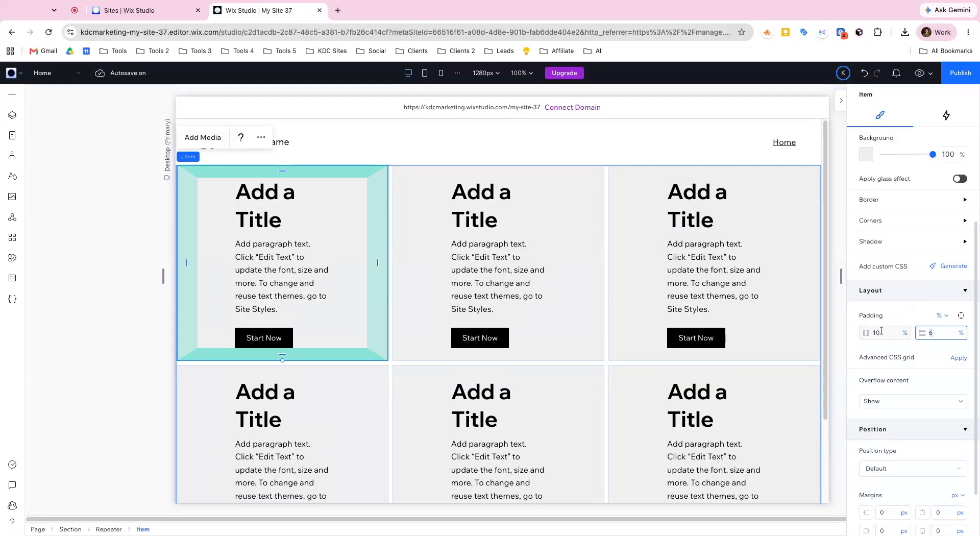
{"action": "key", "text": "Return"}
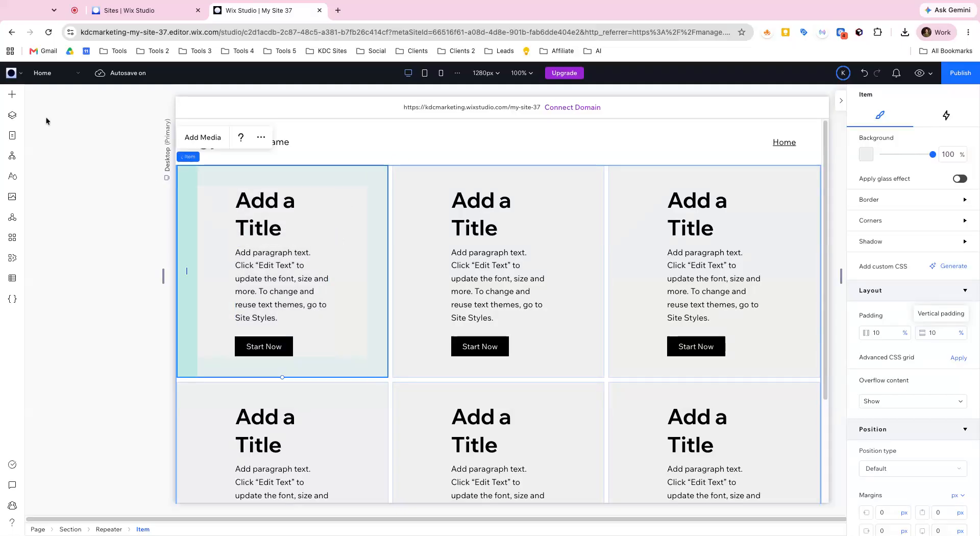
Step: Set the editor's sizing preference to Always Show Advanced
{"action": "left_click", "coordinate": [22, 77]}
{"action": "mouse_move", "coordinate": [43, 155]}
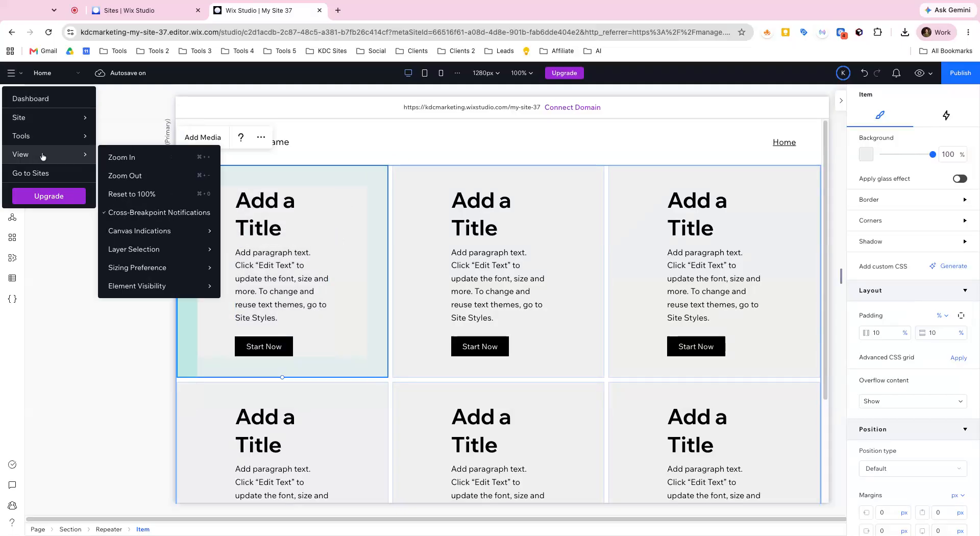
{"action": "mouse_move", "coordinate": [173, 269]}
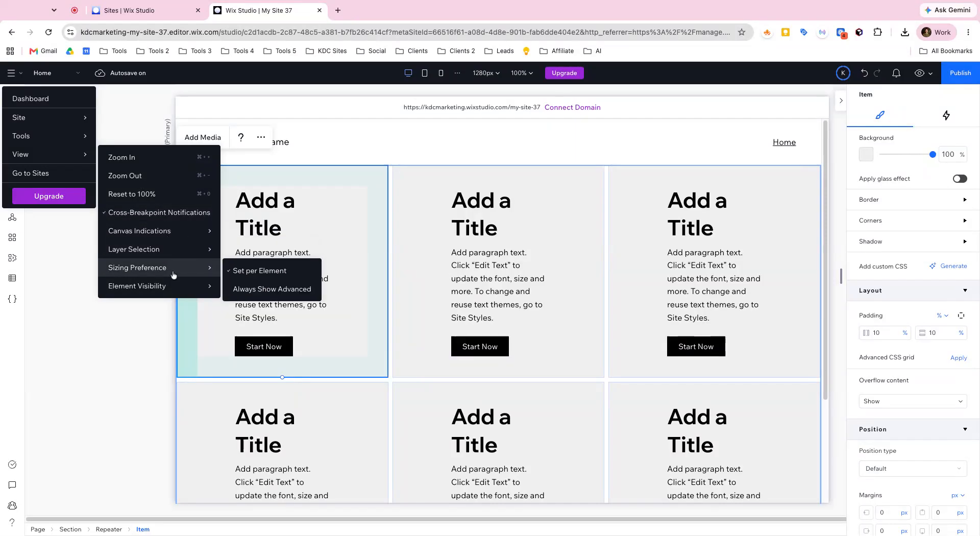
{"action": "left_click", "coordinate": [265, 290]}
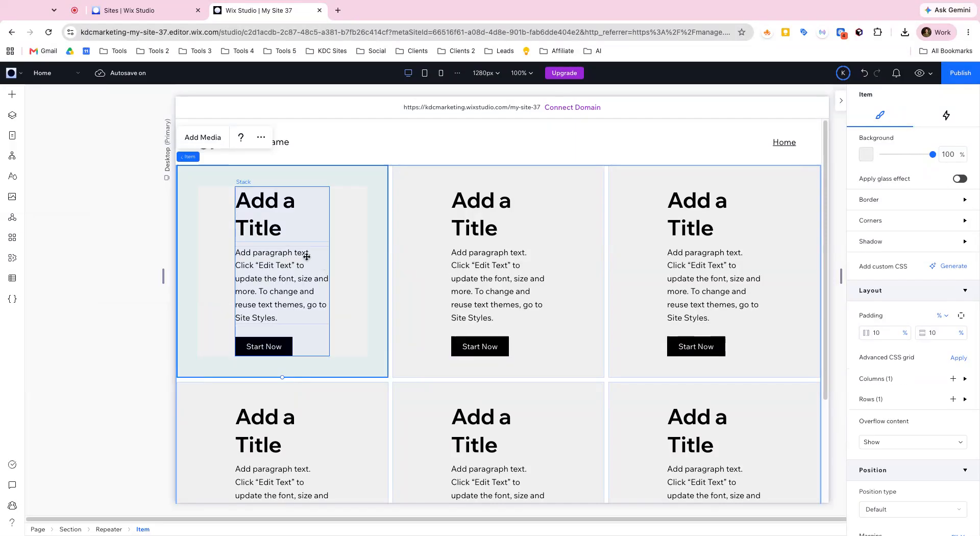
{"action": "scroll", "coordinate": [898, 245], "scroll_direction": "up", "scroll_amount": 4}
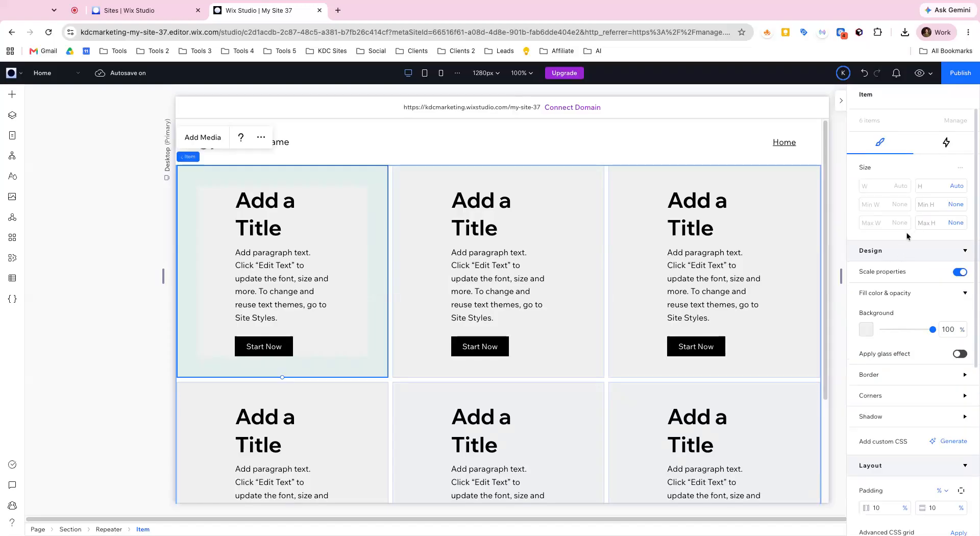
Step: Set the width of the item's text-and-button stack to 100% and align its contents to the center
{"action": "left_click", "coordinate": [296, 248]}
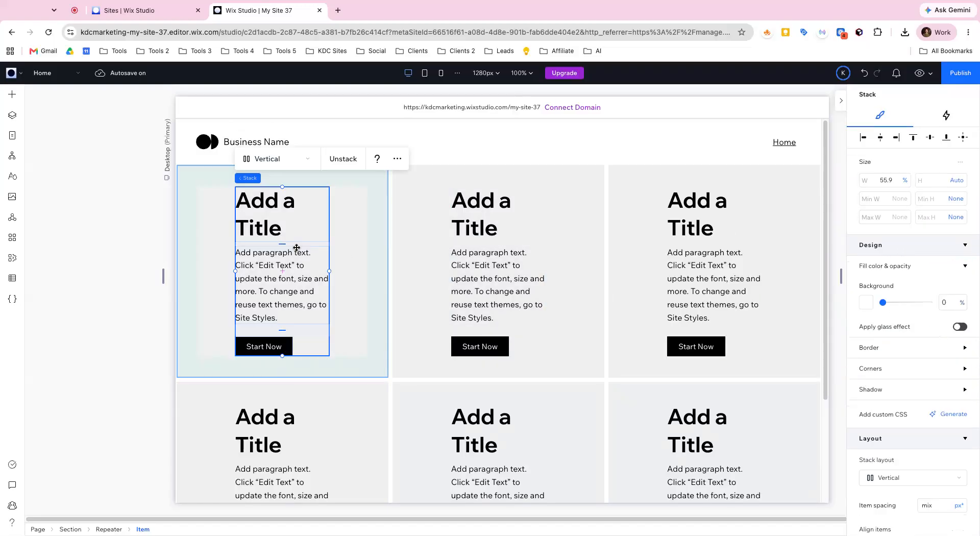
{"action": "left_click", "coordinate": [887, 181]}
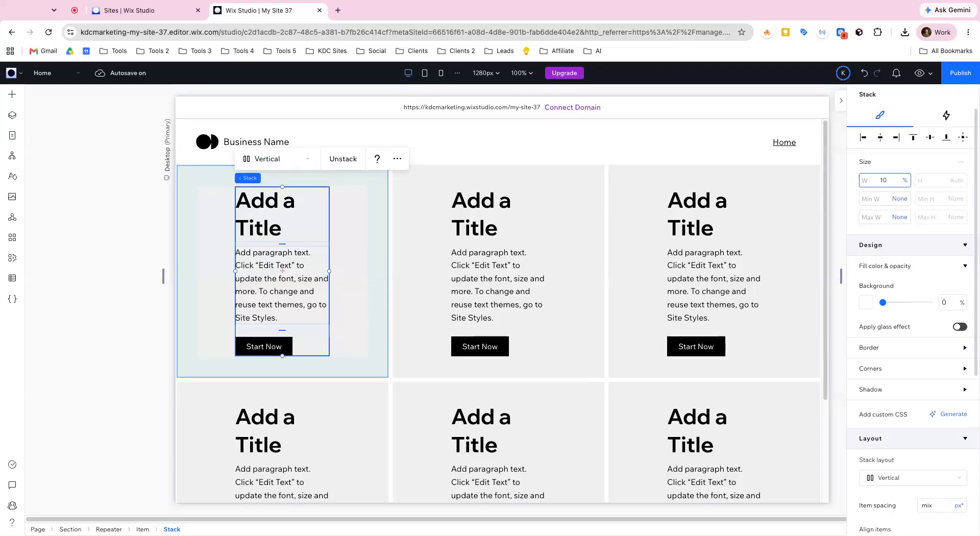
{"action": "key", "text": "Return"}
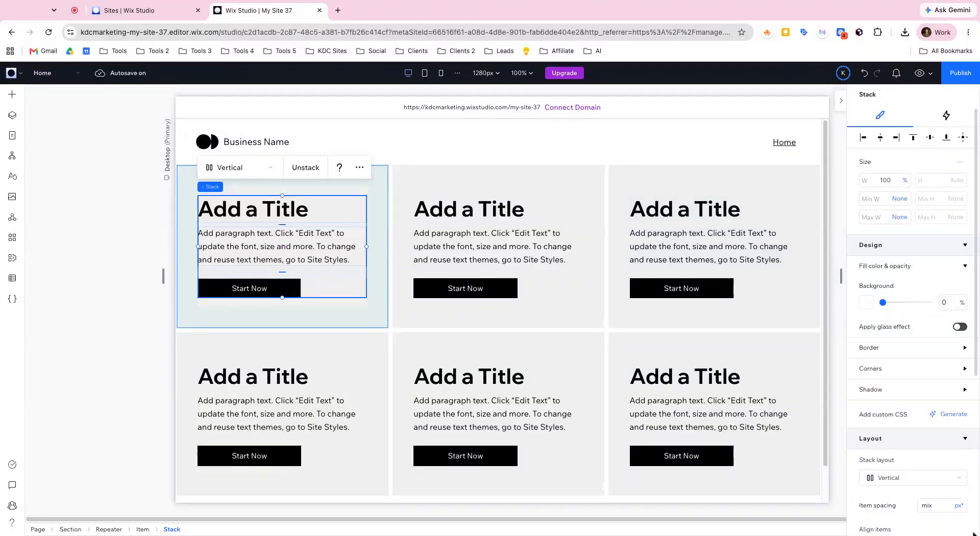
{"action": "scroll", "coordinate": [899, 414], "scroll_direction": "down", "scroll_amount": 3}
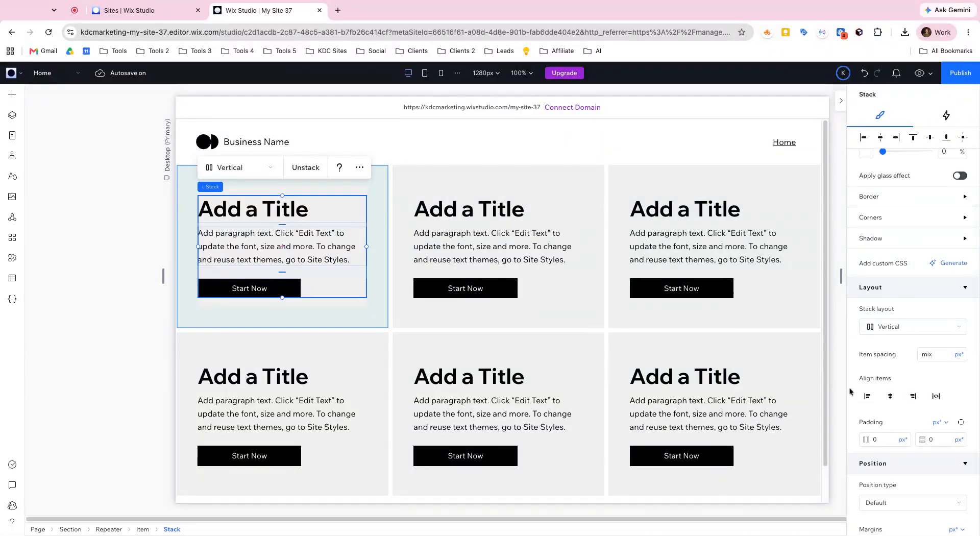
{"action": "left_click", "coordinate": [888, 397]}
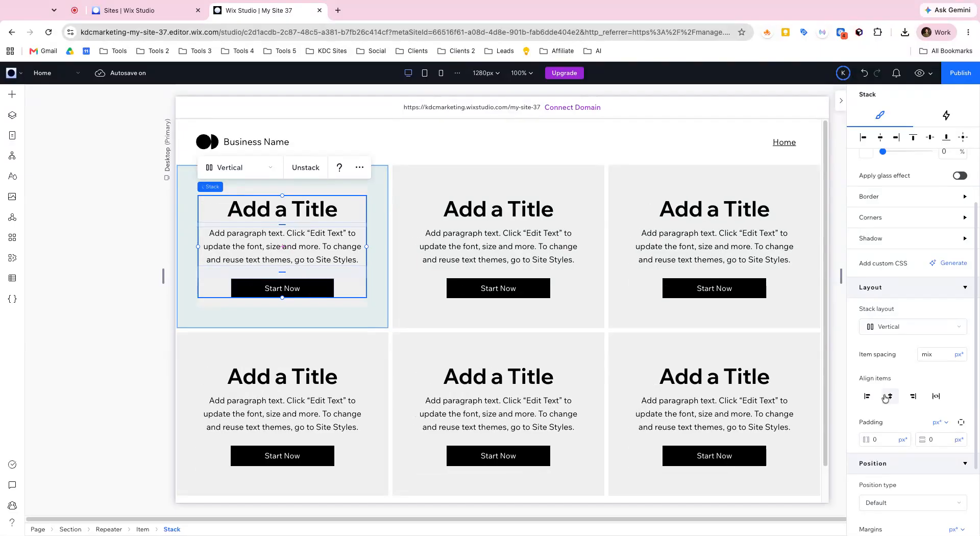
Step: Set the stack's item spacing to 20, measured in Pixels (px)
{"action": "left_click", "coordinate": [937, 353]}
{"action": "type", "text": "20"}
{"action": "key", "text": "Return"}
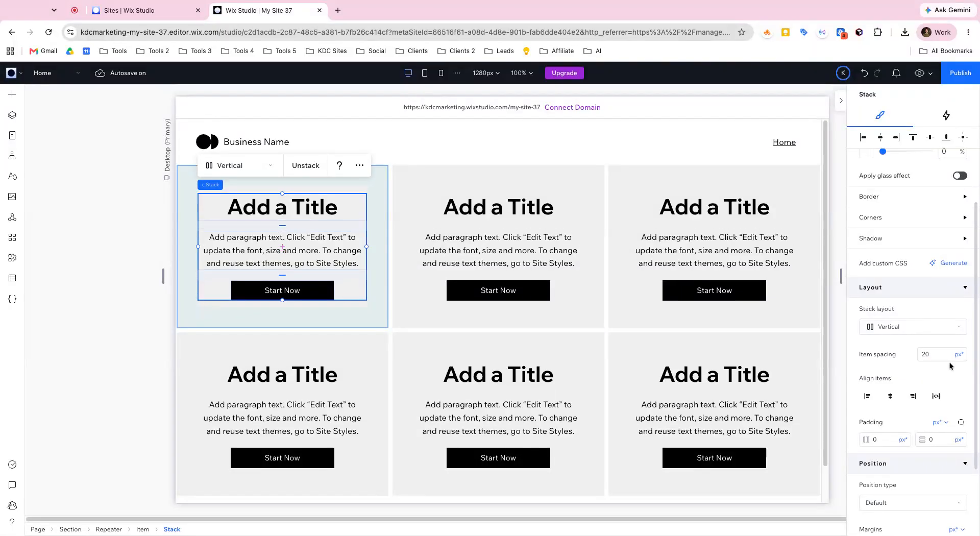
{"action": "left_click", "coordinate": [960, 354]}
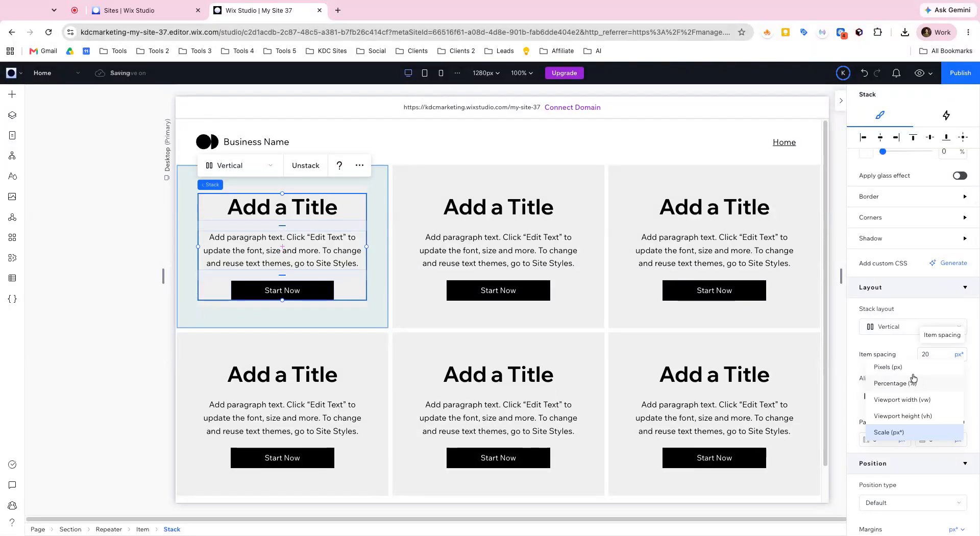
{"action": "left_click", "coordinate": [927, 364]}
{"action": "left_click", "coordinate": [930, 353]}
{"action": "key", "text": "Return"}
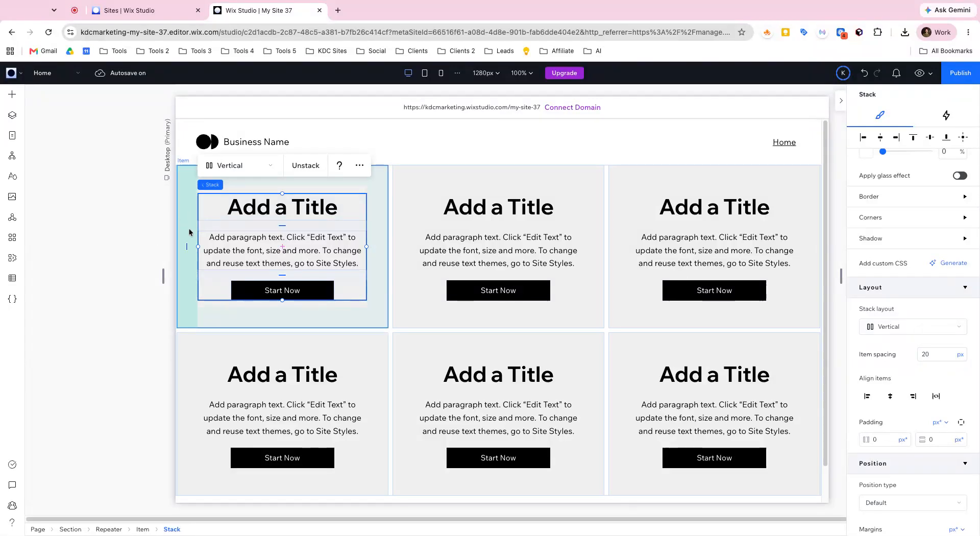
Step: Connect the title text in the first repeater item to the Name field of the Team Members dataset
{"action": "left_click", "coordinate": [82, 173]}
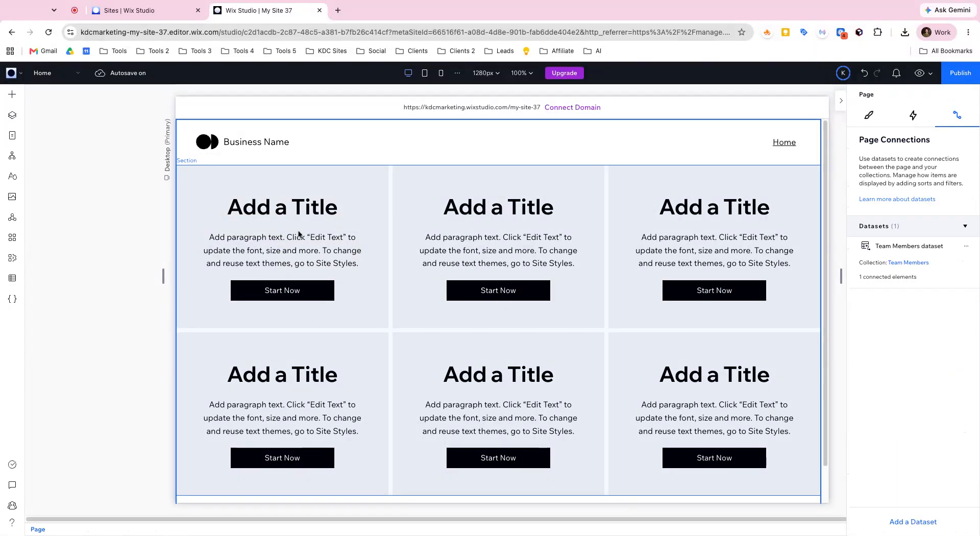
{"action": "left_click", "coordinate": [250, 213]}
{"action": "left_click", "coordinate": [277, 215]}
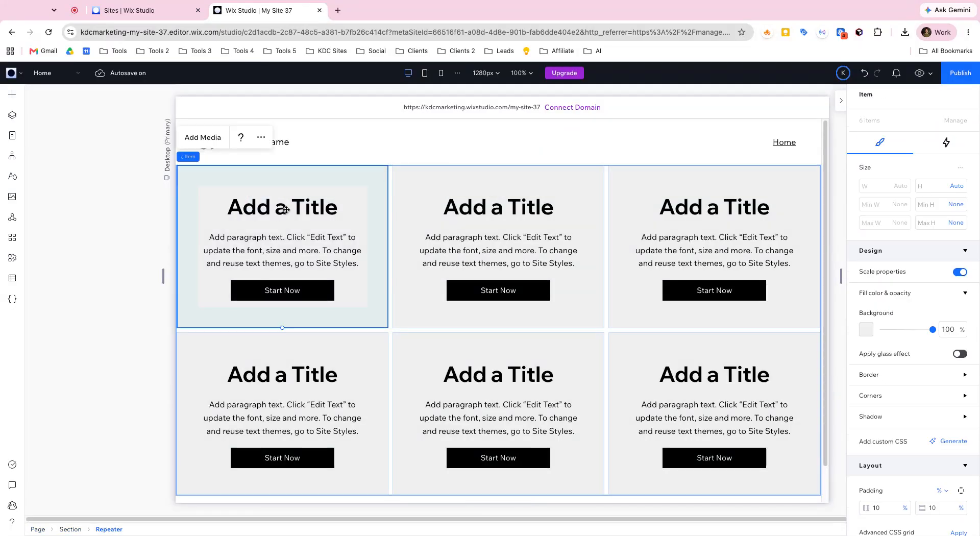
{"action": "left_click", "coordinate": [278, 215]}
{"action": "left_click", "coordinate": [285, 211]}
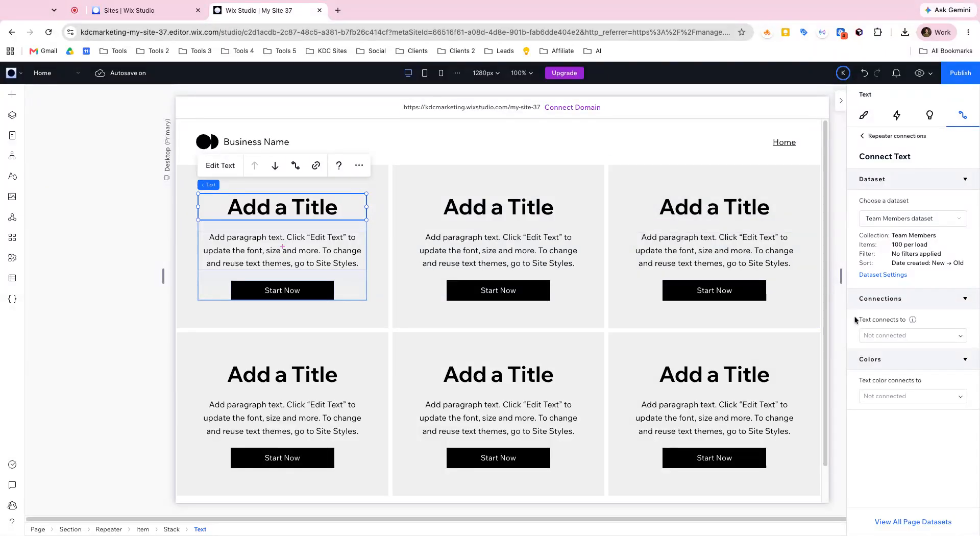
{"action": "left_click", "coordinate": [887, 338]}
{"action": "left_click", "coordinate": [892, 371]}
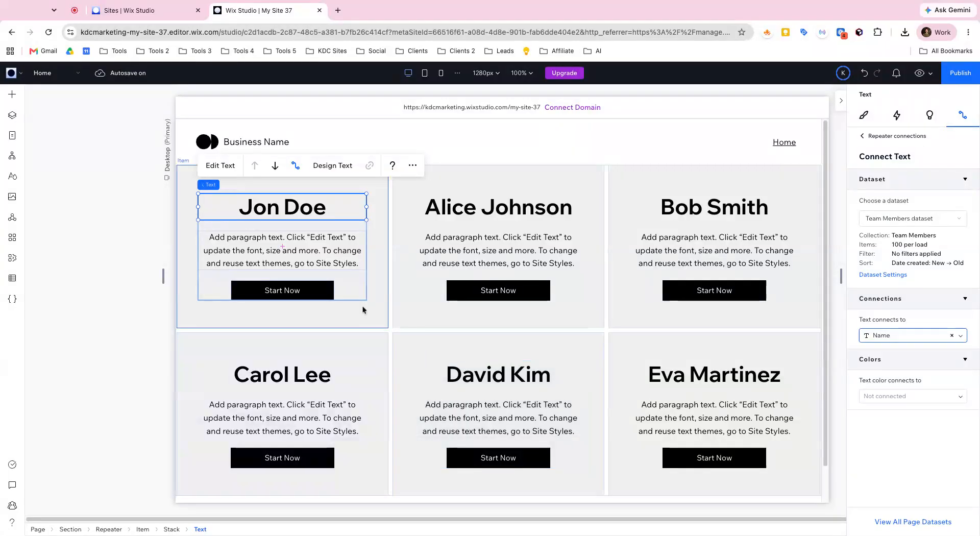
Step: Connect the paragraph text in the first repeater item to the Biography field
{"action": "left_click", "coordinate": [291, 240]}
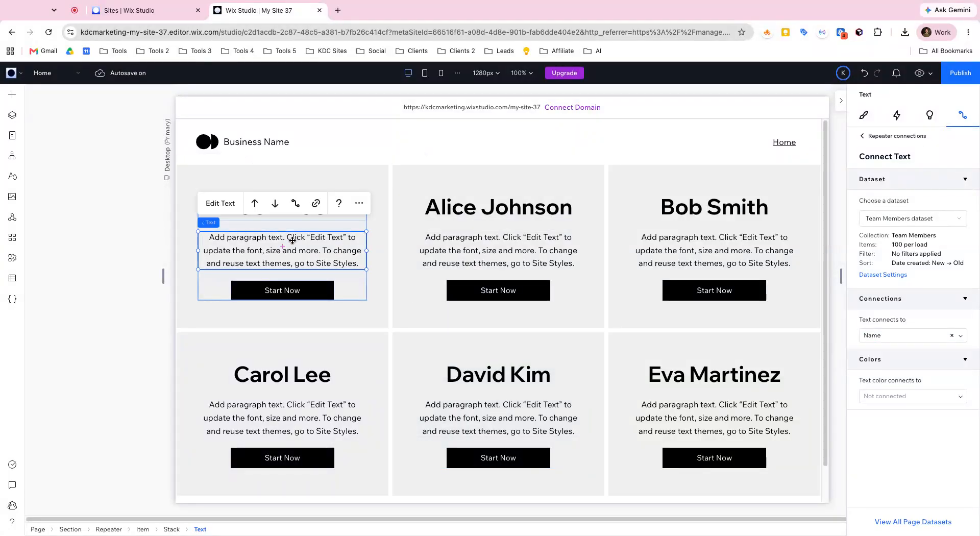
{"action": "left_click", "coordinate": [914, 332]}
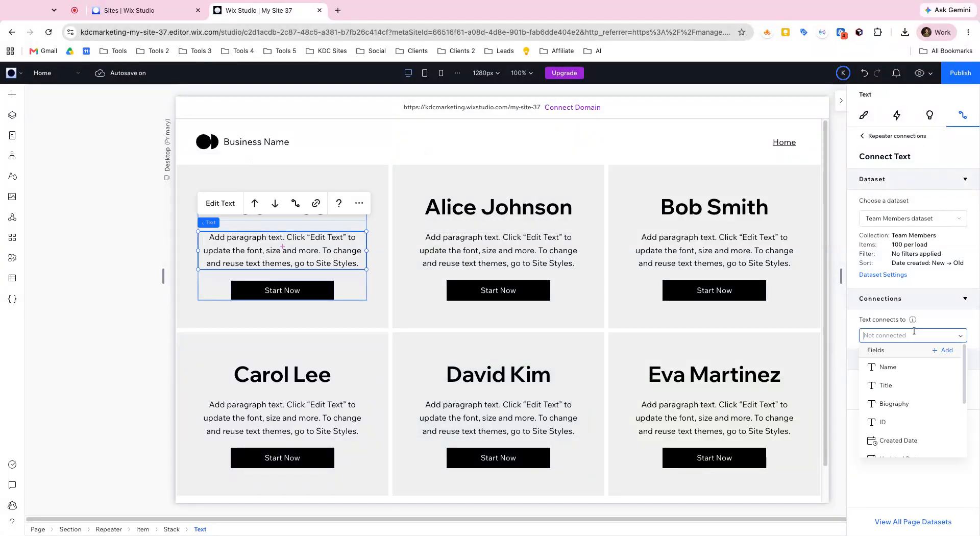
{"action": "left_click", "coordinate": [893, 403]}
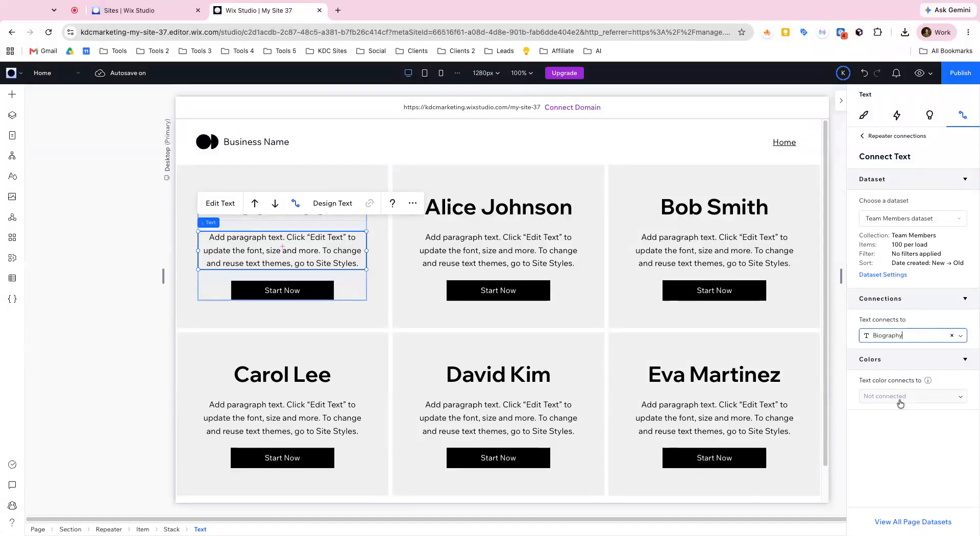
Step: Check which dynamic pages and fields the button's click action can connect to, then select the first repeater item
{"action": "left_click", "coordinate": [525, 296]}
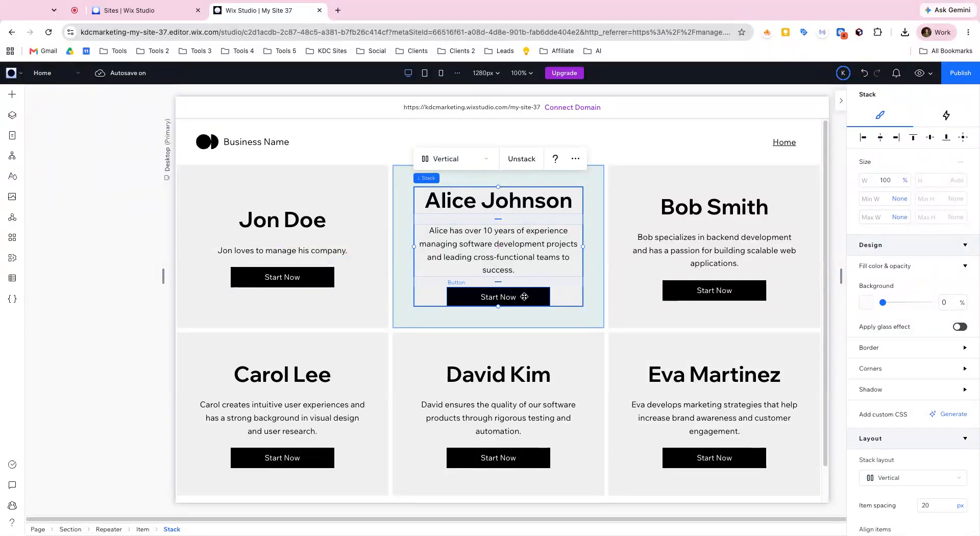
{"action": "left_click", "coordinate": [524, 296]}
{"action": "left_click", "coordinate": [917, 335]}
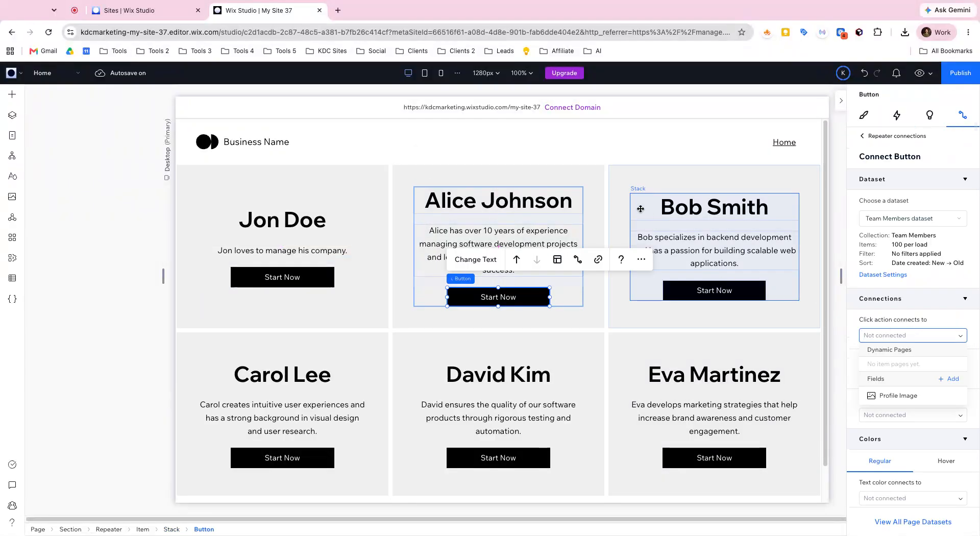
{"action": "left_click", "coordinate": [619, 198]}
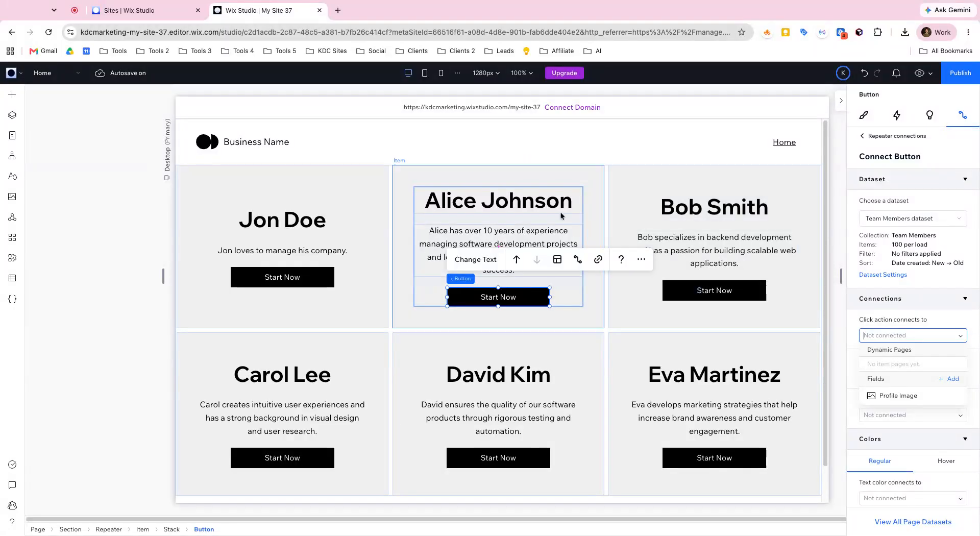
{"action": "left_click", "coordinate": [381, 197]}
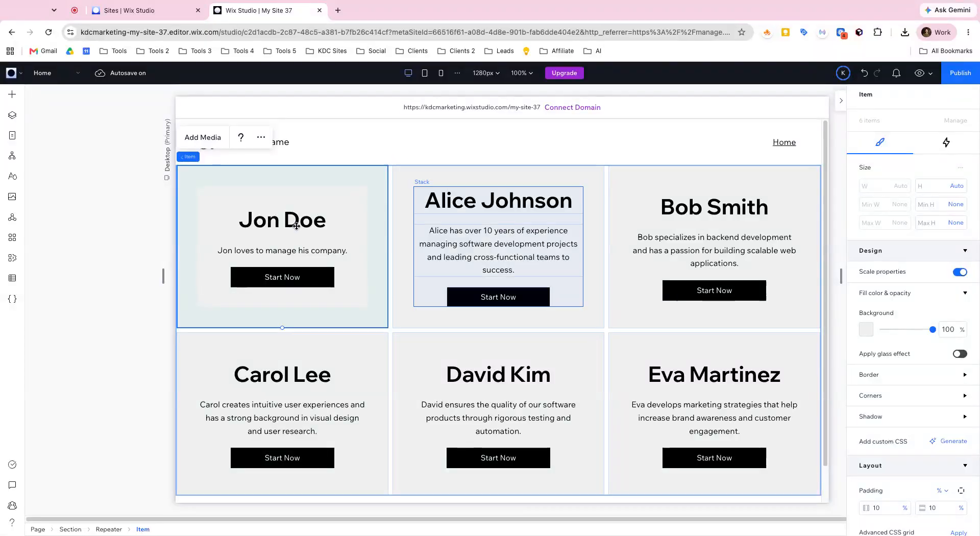
Step: Add a new item to the Team Members collection and enter the new member's full name in the Name field
{"action": "left_click", "coordinate": [12, 278]}
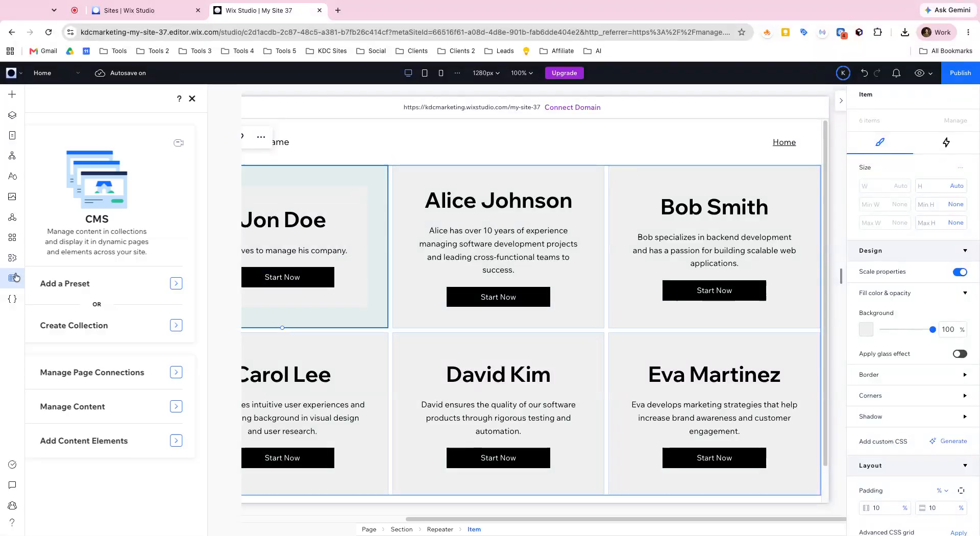
{"action": "left_click", "coordinate": [84, 126]}
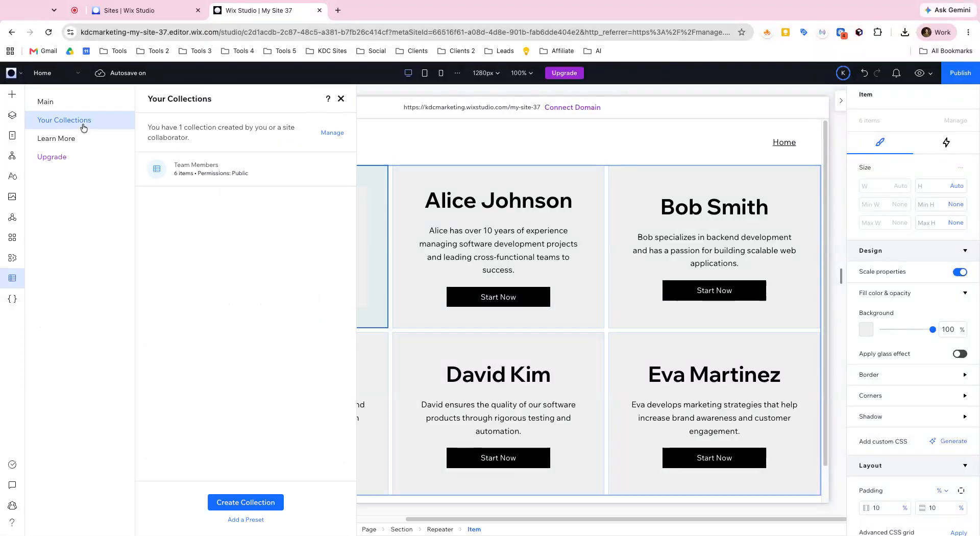
{"action": "left_click", "coordinate": [212, 182]}
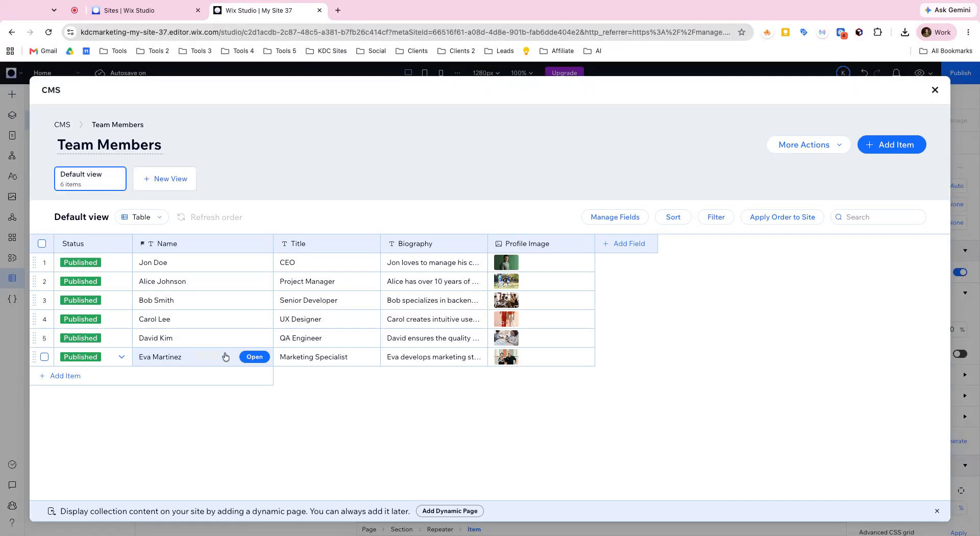
{"action": "left_click", "coordinate": [76, 375]}
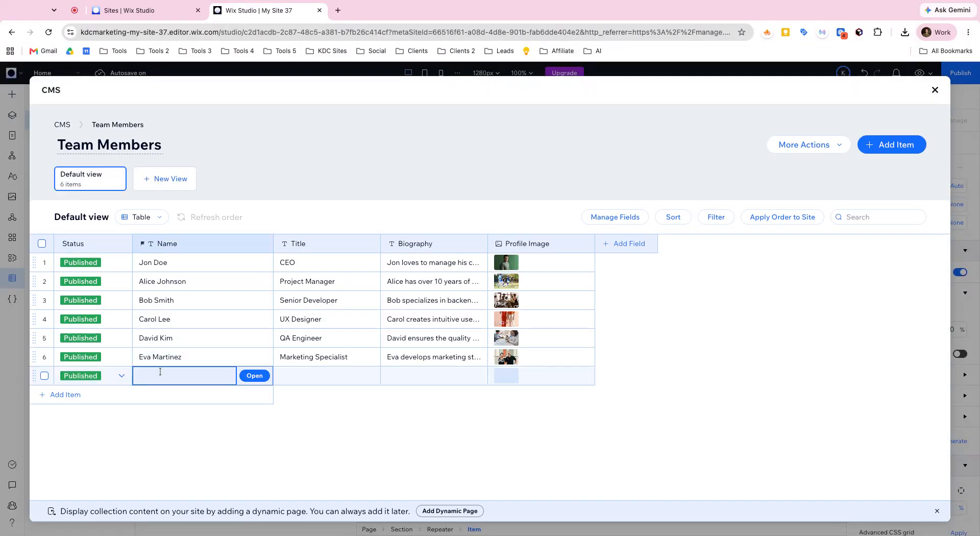
{"action": "left_click", "coordinate": [160, 372]}
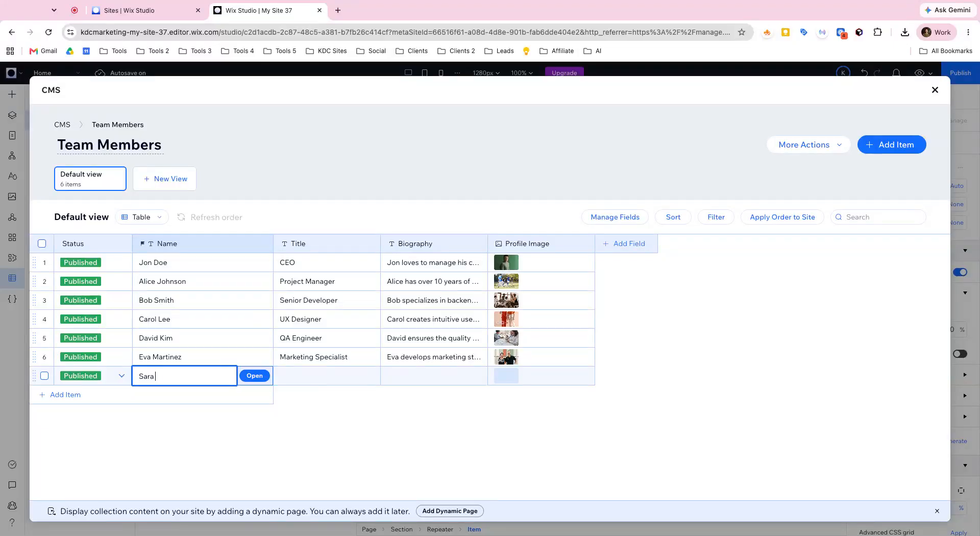
{"action": "key", "text": "Tab"}
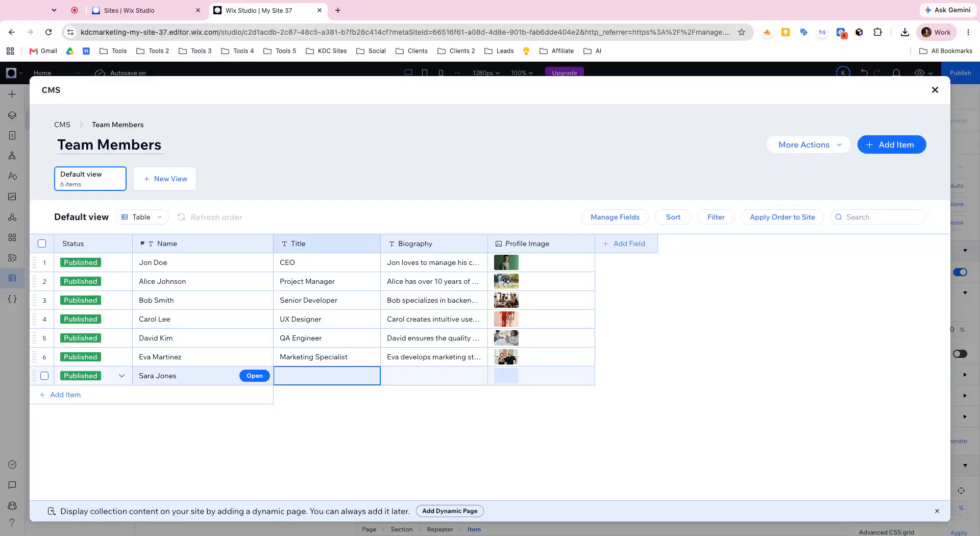
Step: Set the new member's title to Graphic Designer and enter a short biography about loving to design things for impact
{"action": "left_click", "coordinate": [292, 376]}
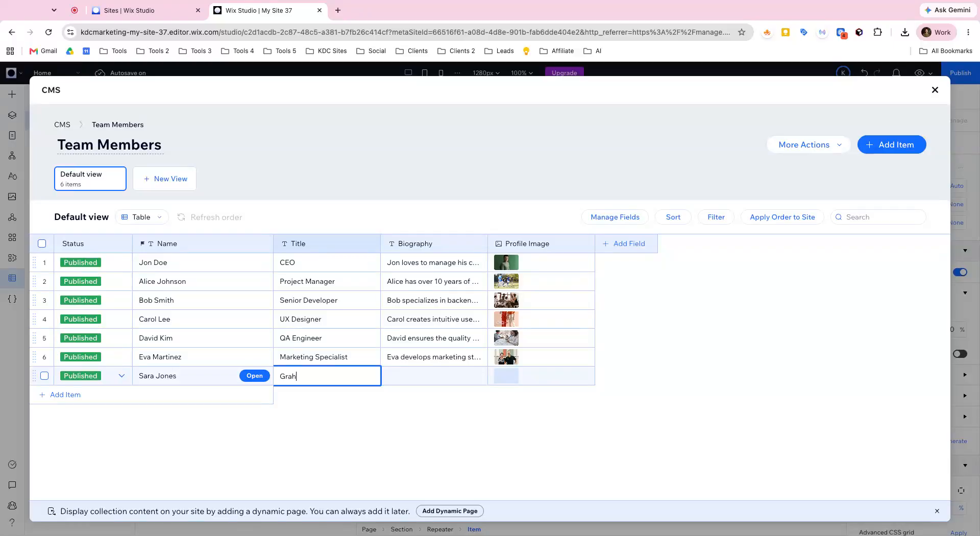
{"action": "type", "text": "Graphic Designer"}
{"action": "key", "text": "Tab"}
{"action": "left_click", "coordinate": [424, 370]}
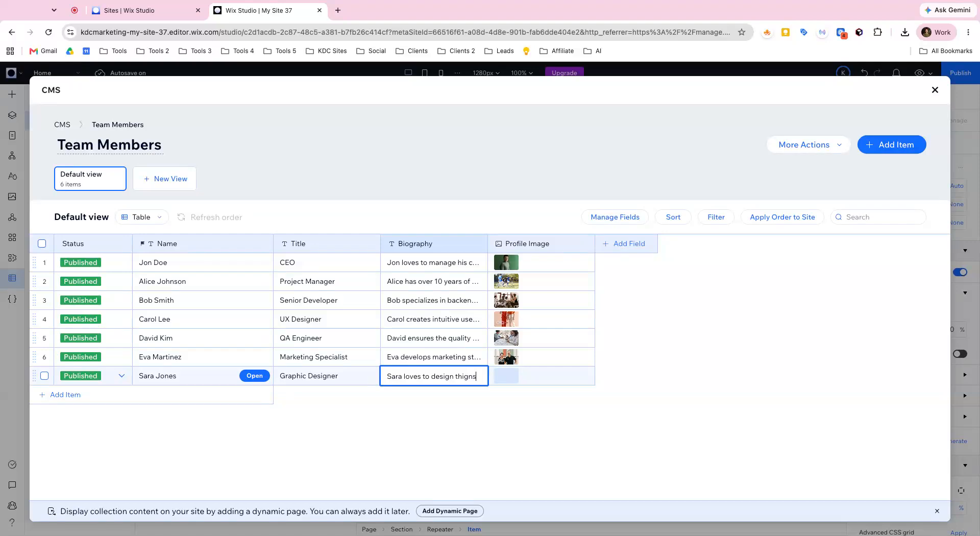
{"action": "type", "text": "for imp"}
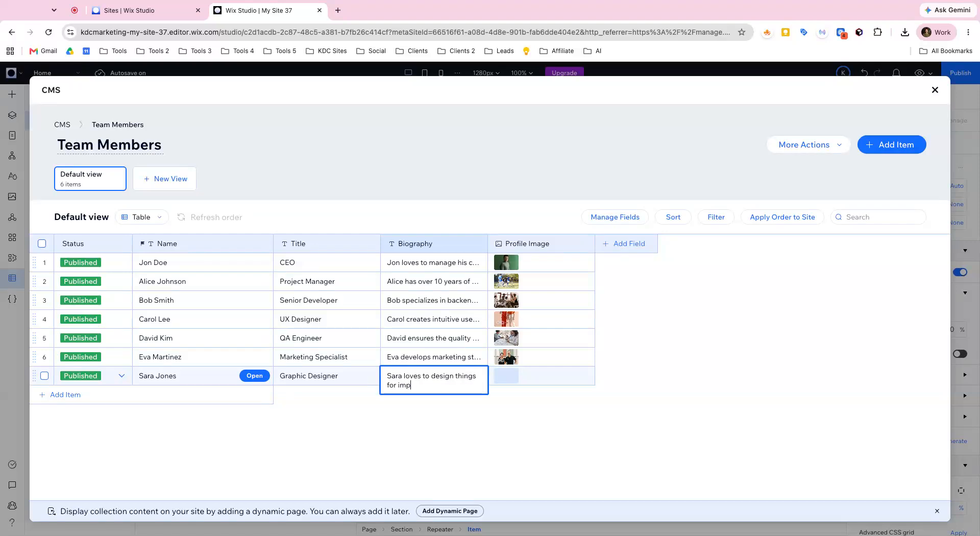
{"action": "type", "text": "act."}
Step: Add a Media from Wix image, found by searching "headshot", of a woman in a beige blazer as the new member's profile image
{"action": "left_click", "coordinate": [507, 376]}
{"action": "left_click", "coordinate": [507, 376]}
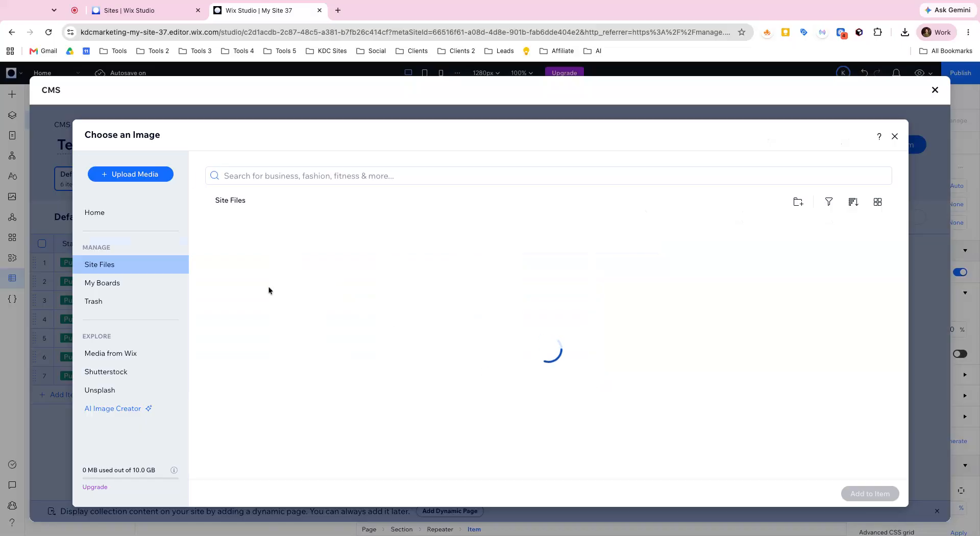
{"action": "left_click", "coordinate": [126, 351]}
{"action": "left_click", "coordinate": [244, 175]}
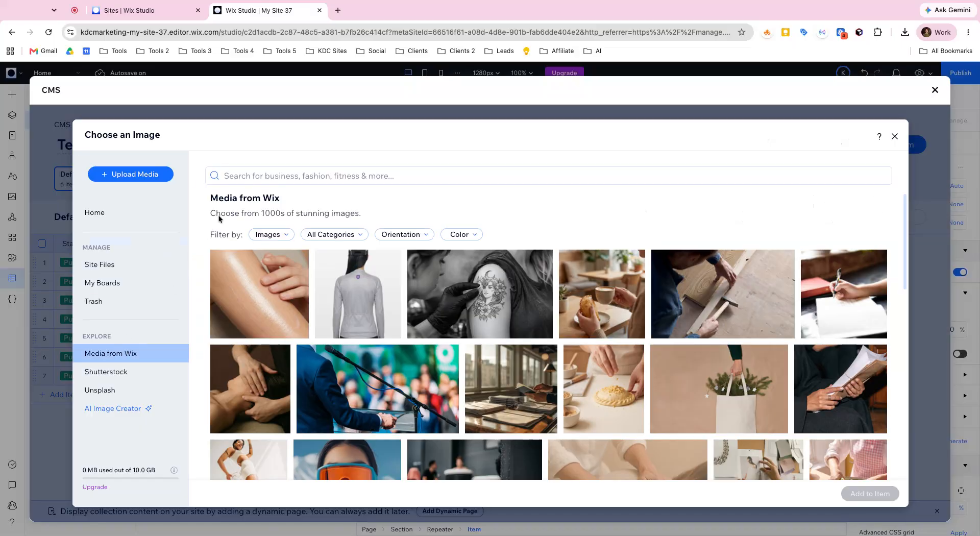
{"action": "type", "text": "heads"}
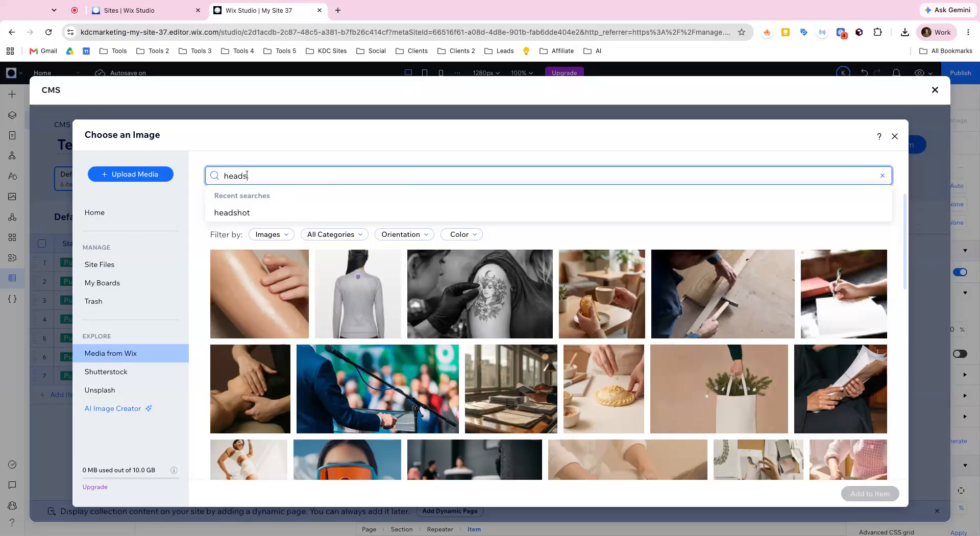
{"action": "type", "text": "hot"}
{"action": "key", "text": "Return"}
{"action": "scroll", "coordinate": [385, 308], "scroll_direction": "down", "scroll_amount": 3}
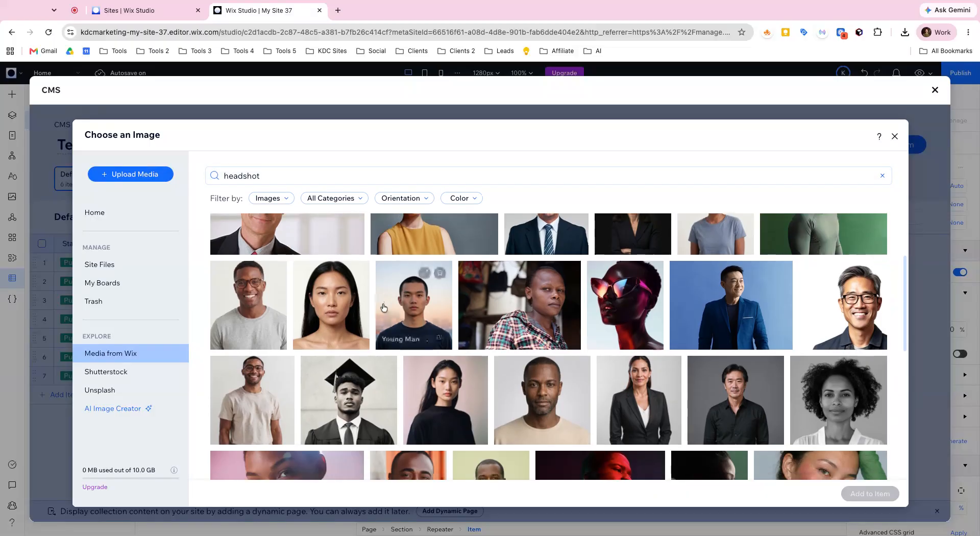
{"action": "scroll", "coordinate": [398, 304], "scroll_direction": "down", "scroll_amount": 5}
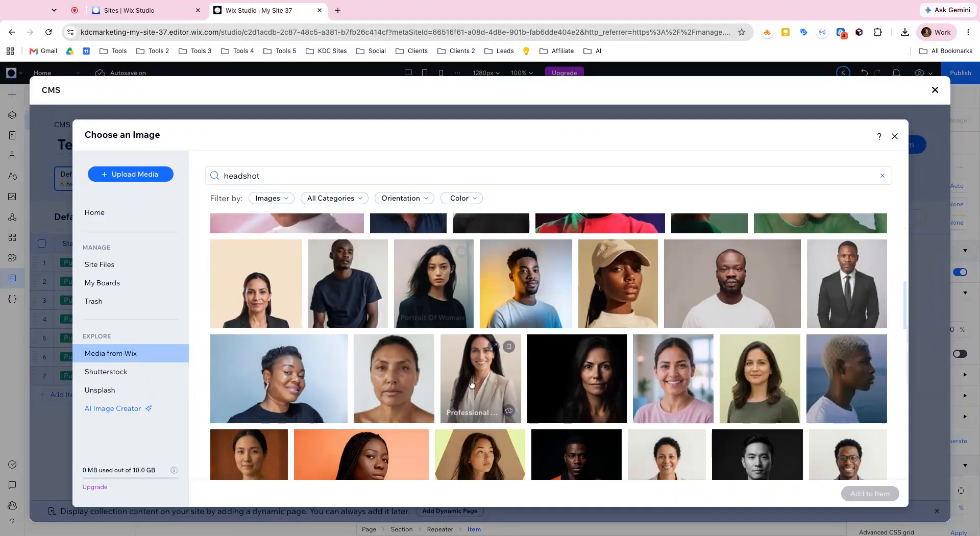
{"action": "left_click", "coordinate": [870, 493]}
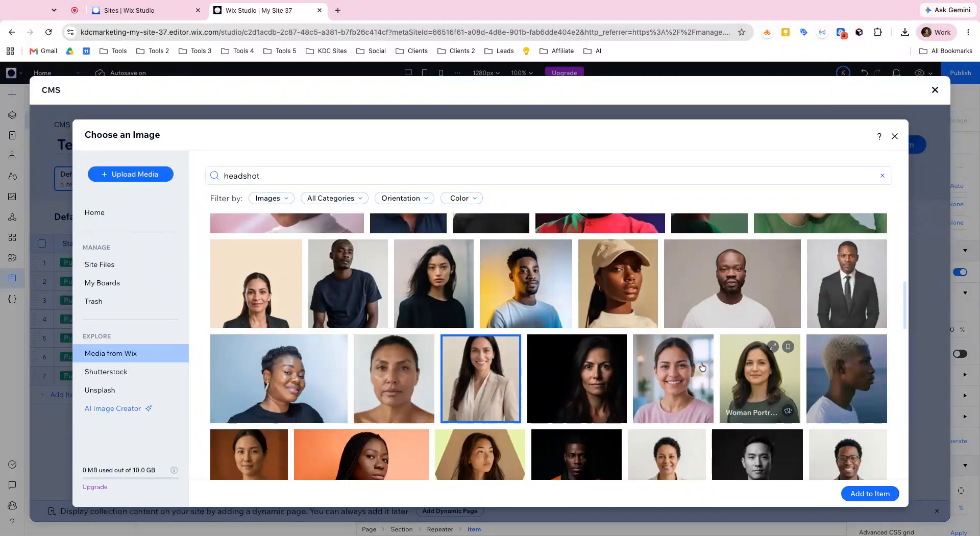
Step: Return to the page and check how the repeater displays the new team member's card
{"action": "left_click", "coordinate": [935, 90]}
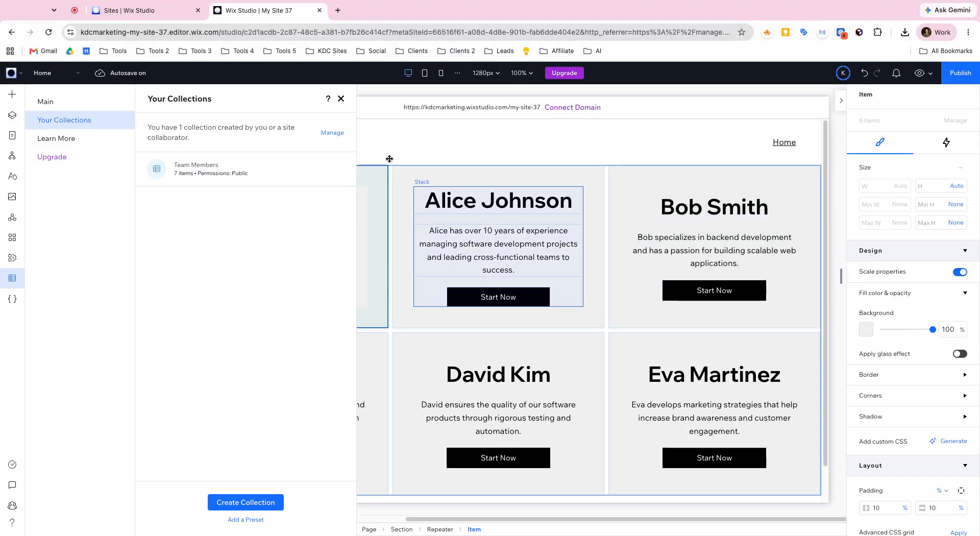
{"action": "left_click", "coordinate": [341, 99]}
{"action": "scroll", "coordinate": [418, 259], "scroll_direction": "down", "scroll_amount": 4}
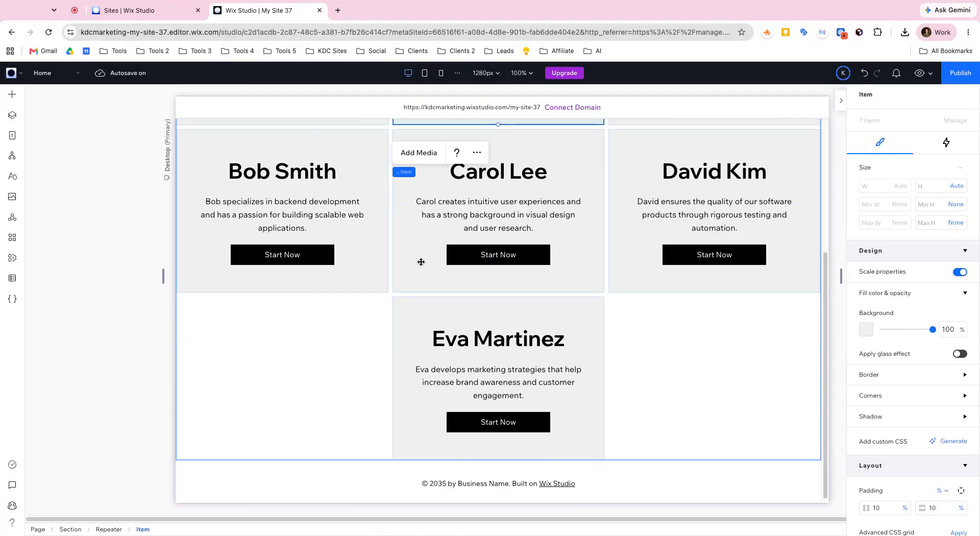
{"action": "scroll", "coordinate": [469, 343], "scroll_direction": "up", "scroll_amount": 4}
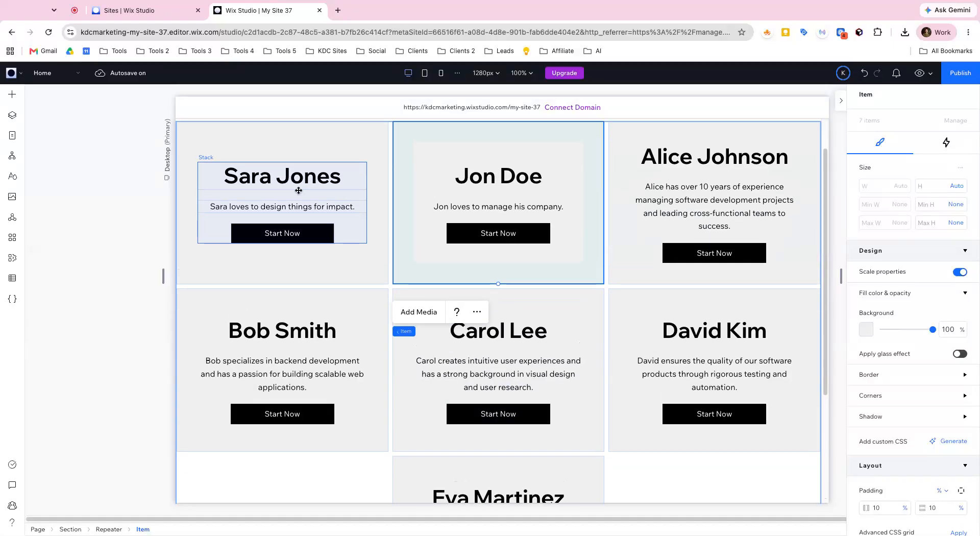
{"action": "scroll", "coordinate": [359, 189], "scroll_direction": "up", "scroll_amount": 1}
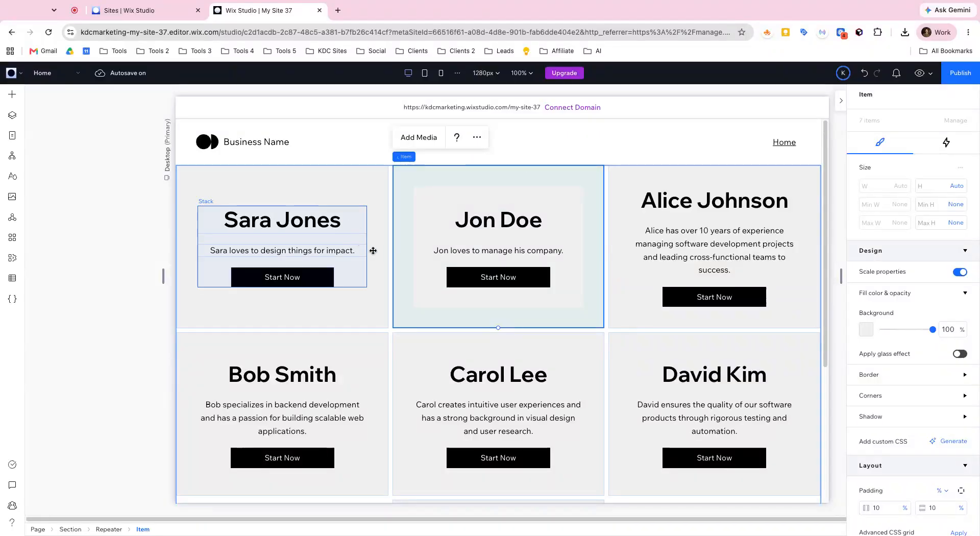
Step: Try to set the status of the Marketing Specialist item in the Team Members collection to Draft
{"action": "left_click", "coordinate": [15, 278]}
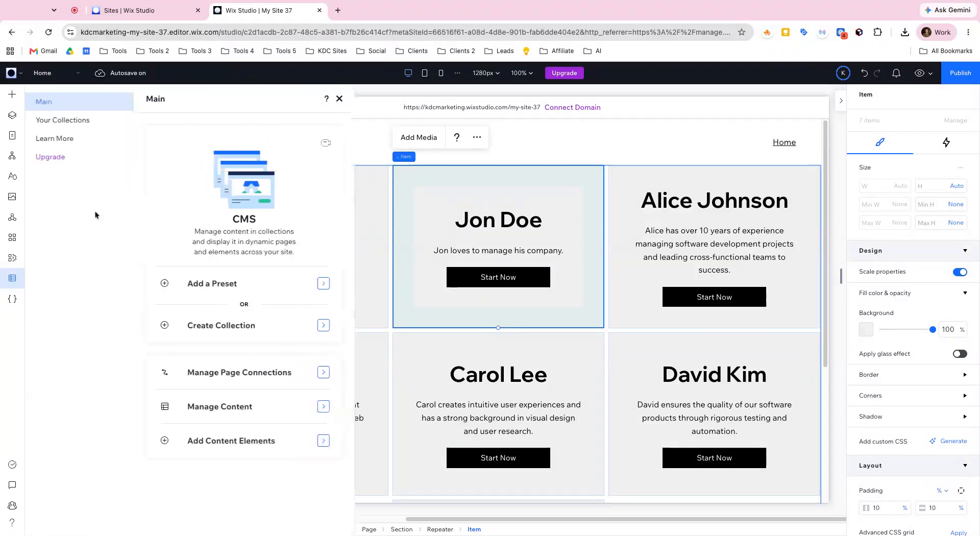
{"action": "left_click", "coordinate": [78, 123]}
{"action": "left_click", "coordinate": [201, 181]}
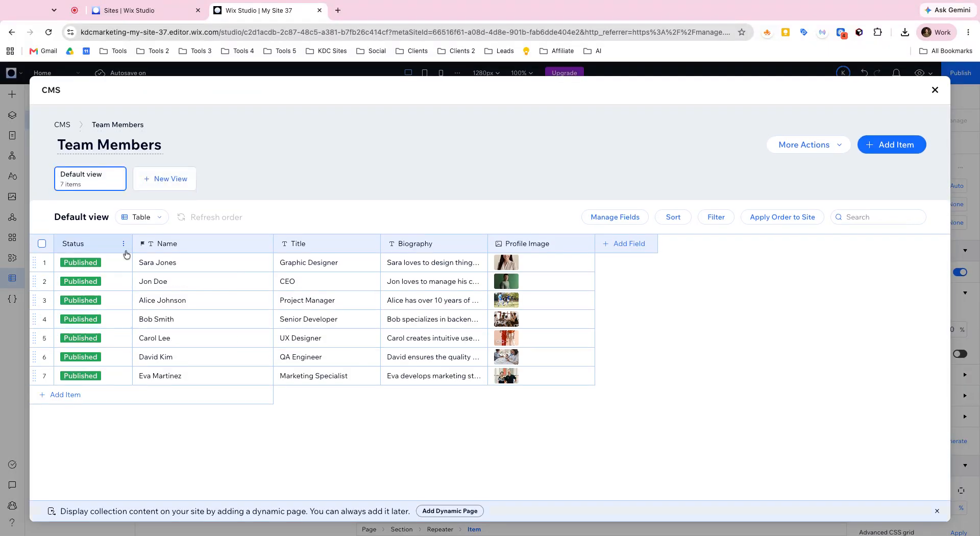
{"action": "left_click", "coordinate": [122, 377]}
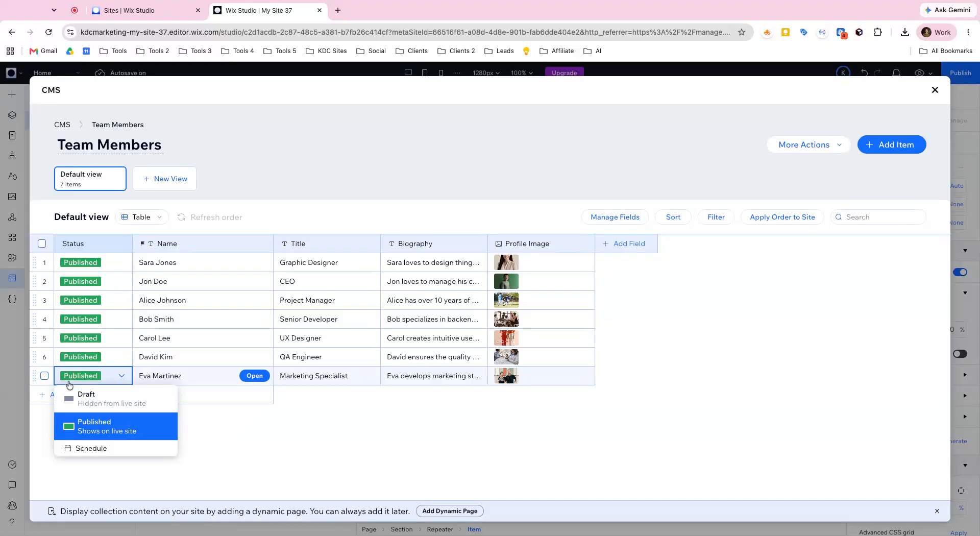
{"action": "left_click", "coordinate": [88, 402]}
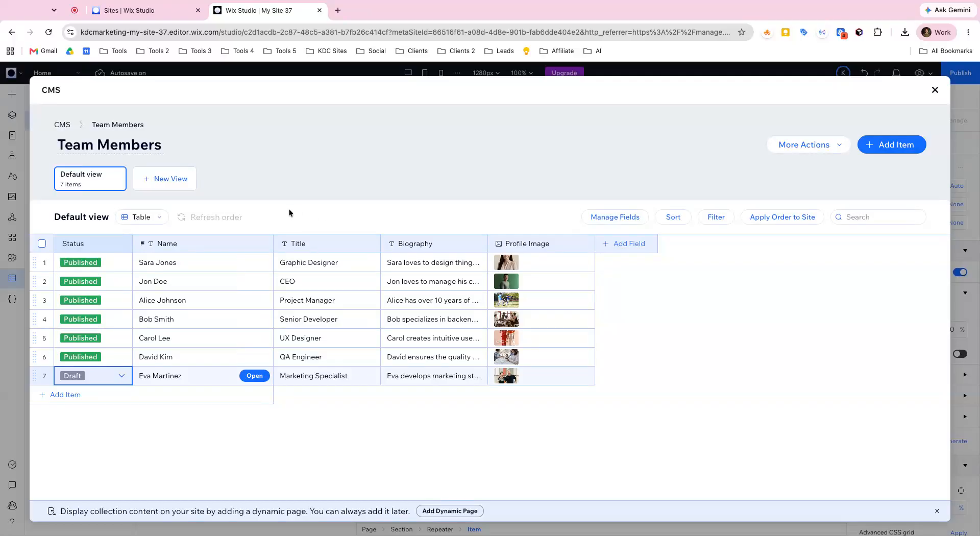
Step: Close the collection and check the repeater for the Marketing Specialist's card
{"action": "left_click", "coordinate": [933, 92]}
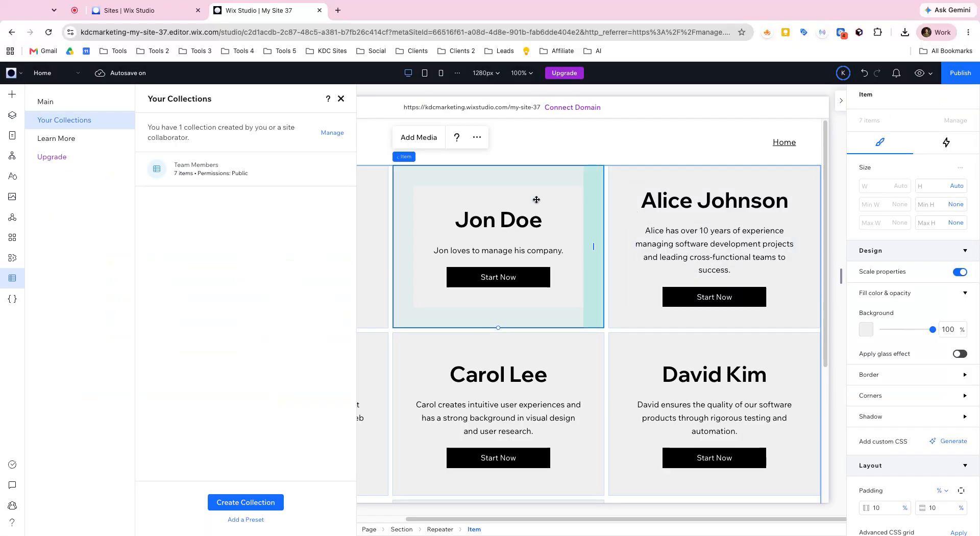
{"action": "left_click", "coordinate": [339, 97]}
{"action": "scroll", "coordinate": [460, 229], "scroll_direction": "down", "scroll_amount": 3}
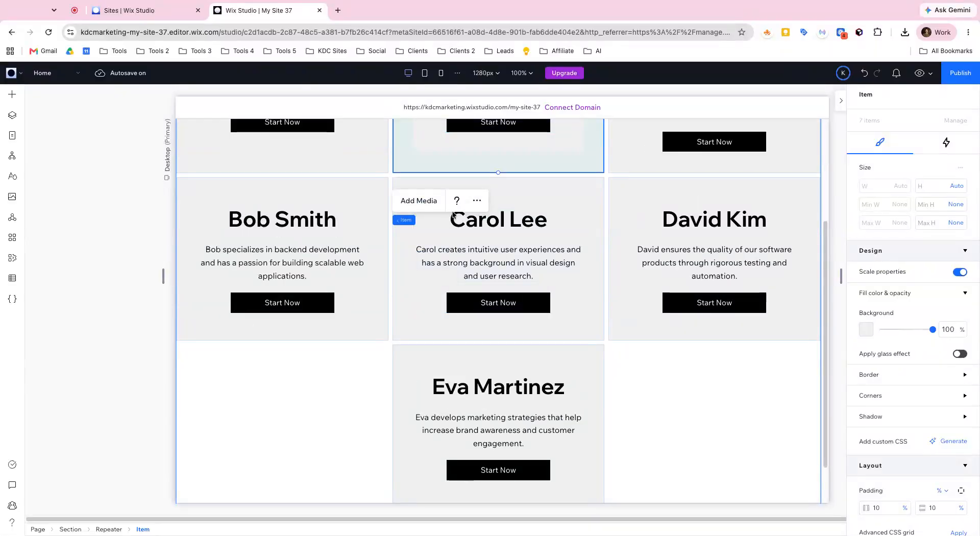
{"action": "scroll", "coordinate": [555, 301], "scroll_direction": "down", "scroll_amount": 1}
{"action": "scroll", "coordinate": [556, 296], "scroll_direction": "up", "scroll_amount": 4}
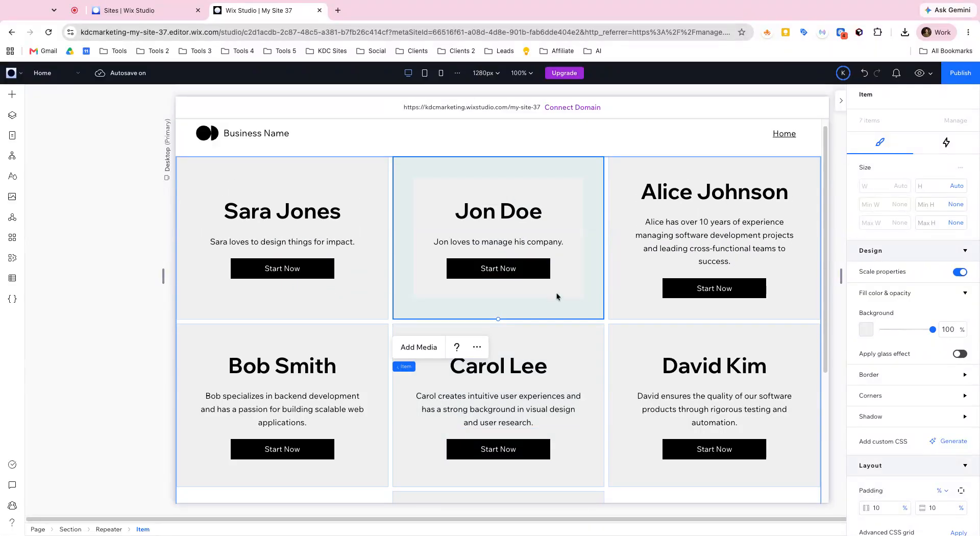
Step: Change the Marketing Specialist item's status to hidden in the Team Members collection and return to the page's repeater
{"action": "left_click", "coordinate": [12, 278]}
{"action": "left_click", "coordinate": [82, 117]}
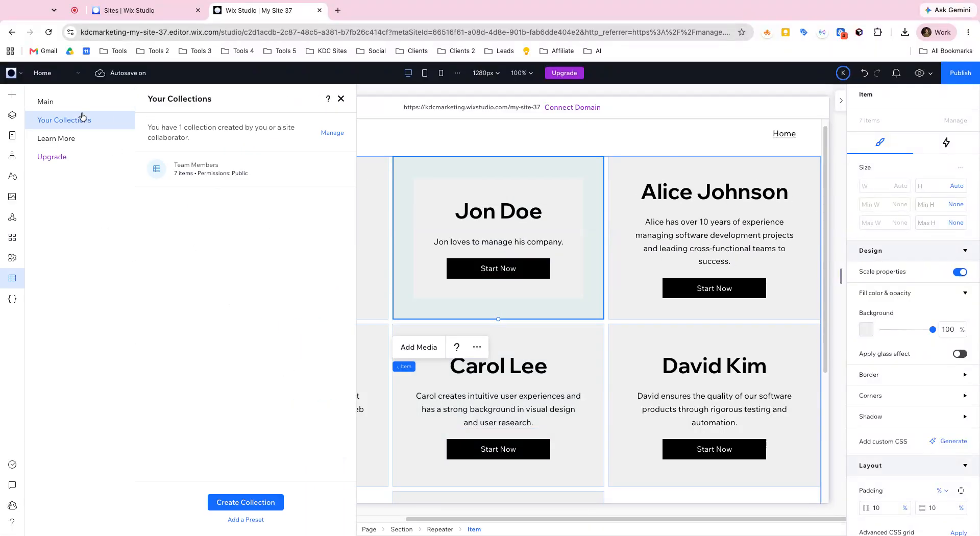
{"action": "left_click", "coordinate": [212, 183]}
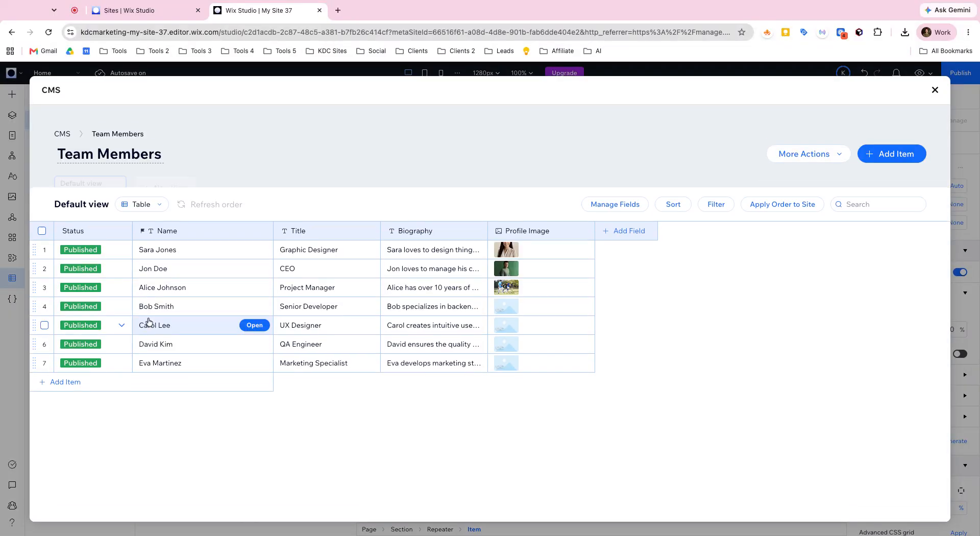
{"action": "left_click", "coordinate": [45, 376]}
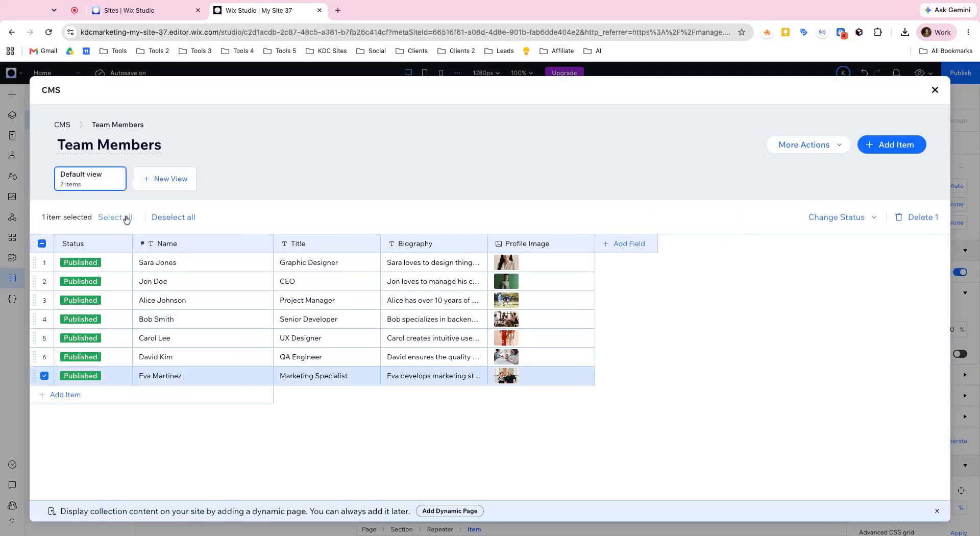
{"action": "left_click", "coordinate": [814, 218]}
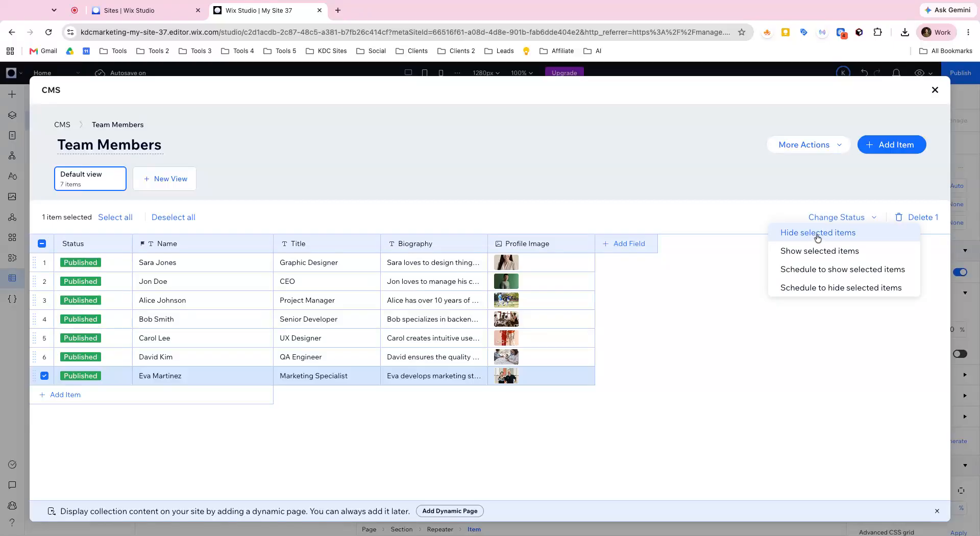
{"action": "left_click", "coordinate": [817, 236]}
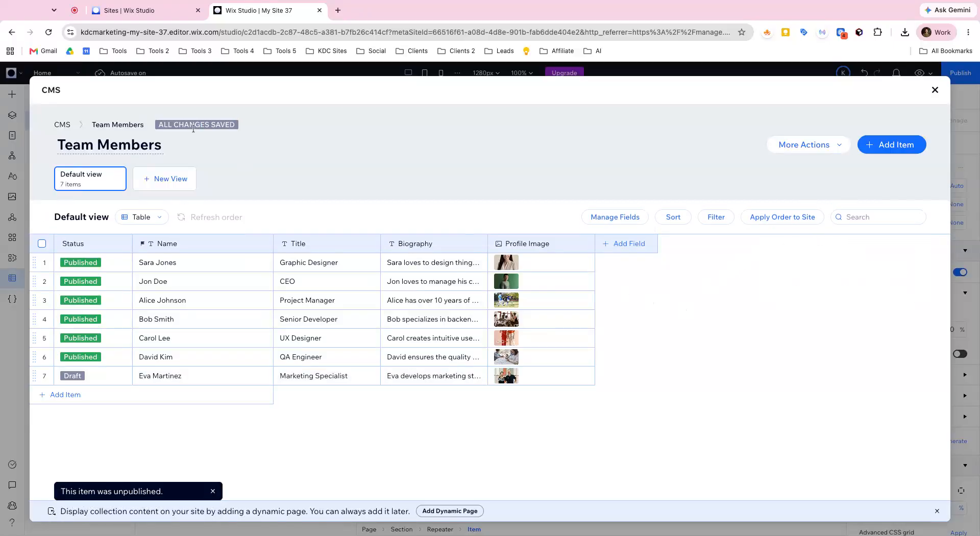
{"action": "left_click", "coordinate": [935, 90]}
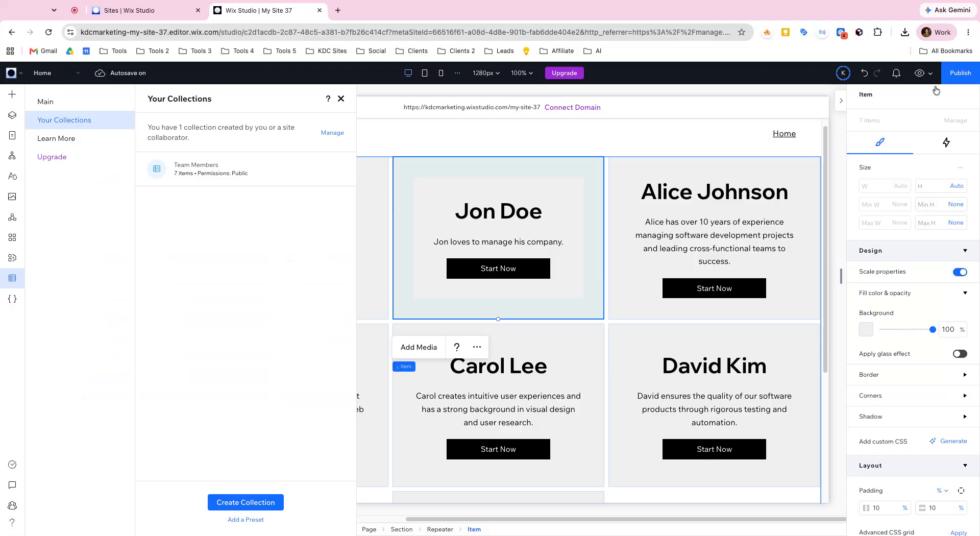
{"action": "left_click", "coordinate": [340, 101]}
{"action": "scroll", "coordinate": [391, 197], "scroll_direction": "down", "scroll_amount": 1}
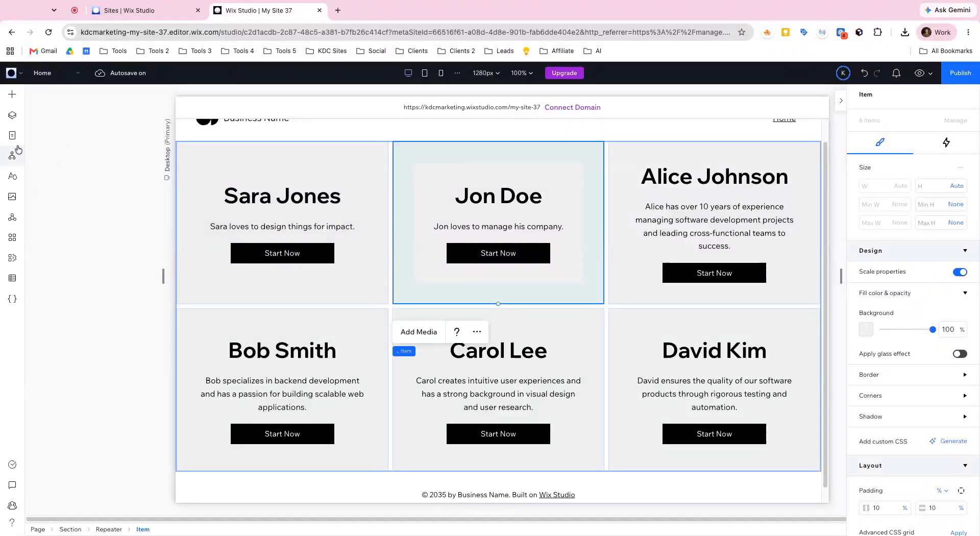
Step: Open the Team Members collection and sort its items by the Name field from A to Z
{"action": "left_click", "coordinate": [13, 279]}
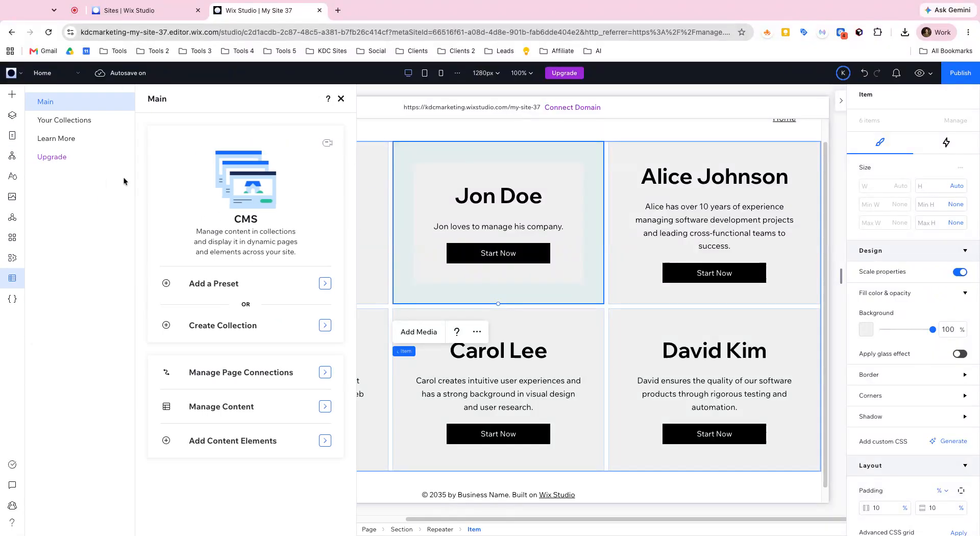
{"action": "left_click", "coordinate": [65, 120]}
{"action": "left_click", "coordinate": [187, 168]}
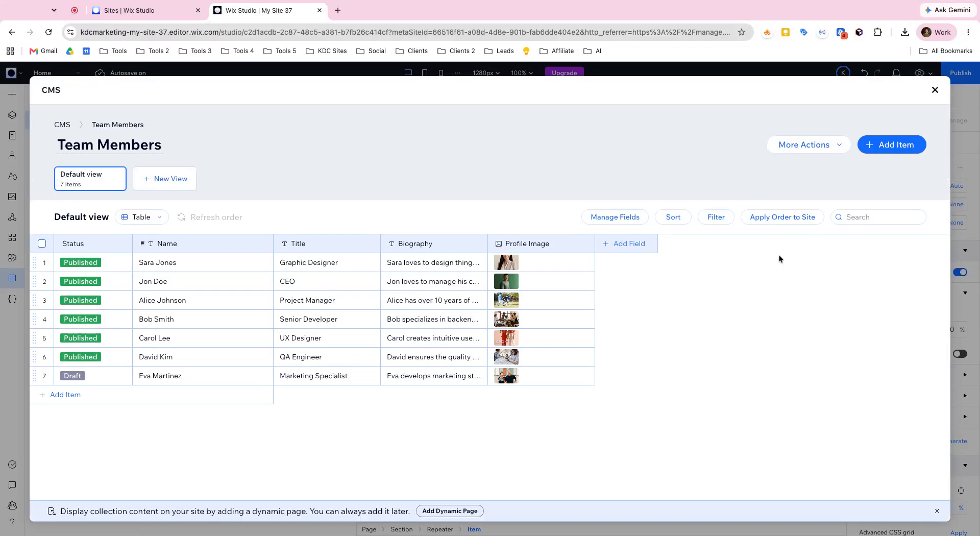
{"action": "left_click", "coordinate": [264, 246]}
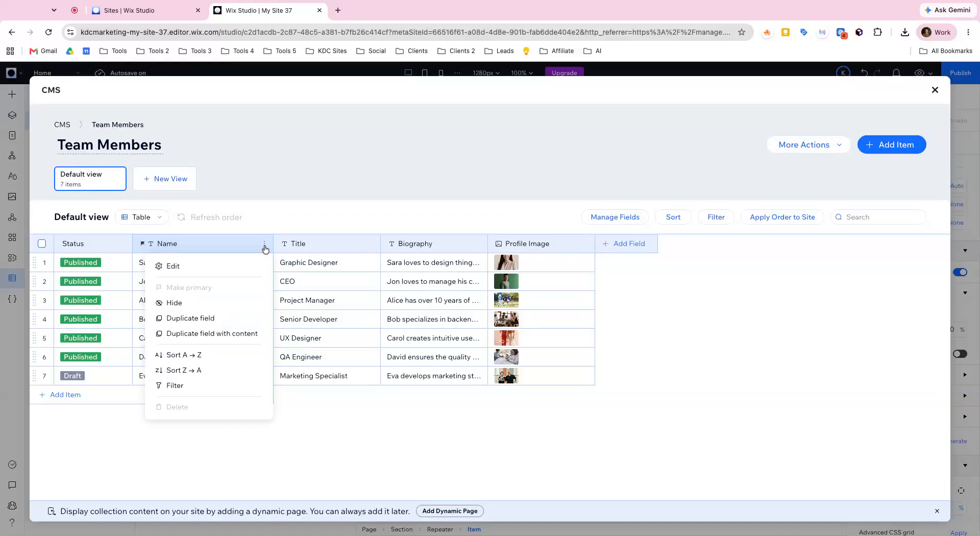
{"action": "left_click", "coordinate": [217, 353]}
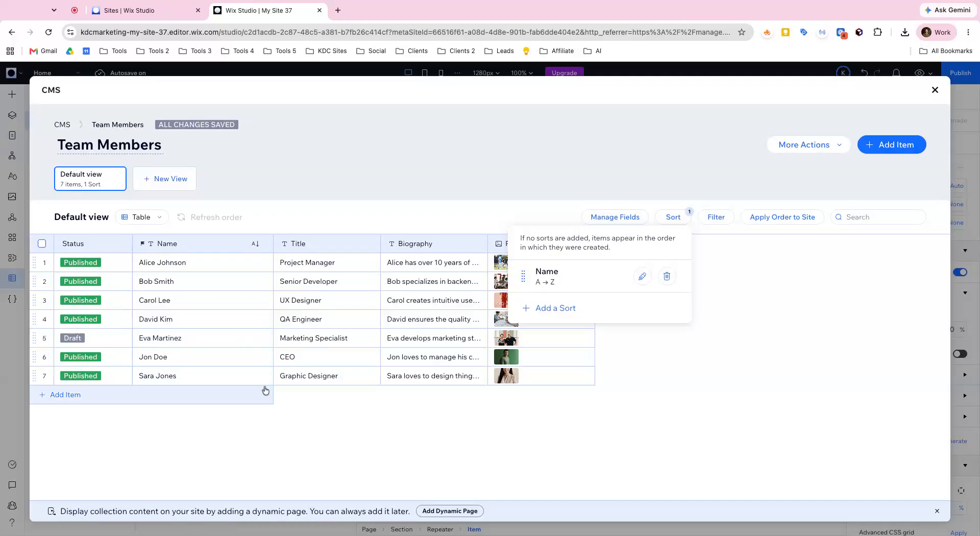
{"action": "left_click", "coordinate": [627, 416]}
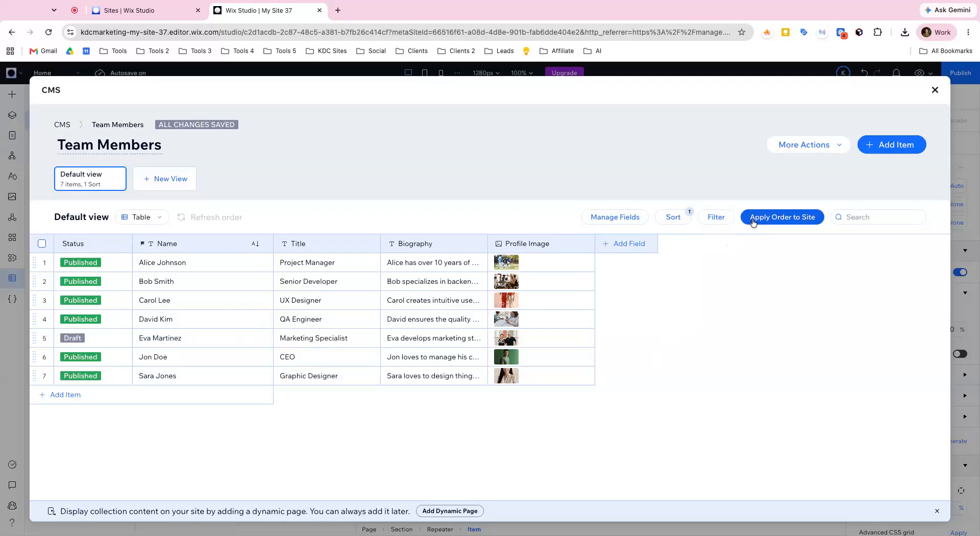
Step: Apply the collection's current item order to the site and return to the page's repeater
{"action": "left_click", "coordinate": [782, 217]}
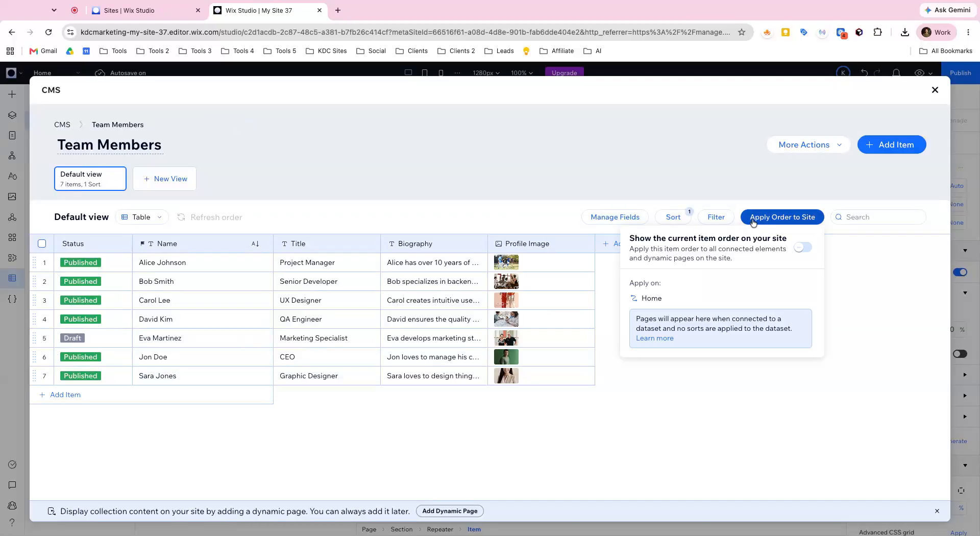
{"action": "left_click", "coordinate": [797, 252]}
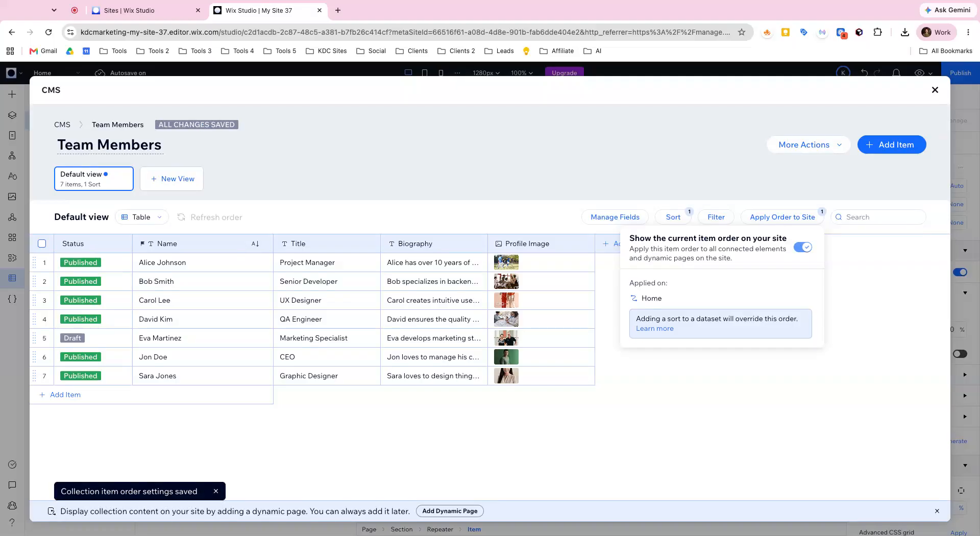
{"action": "left_click", "coordinate": [861, 276]}
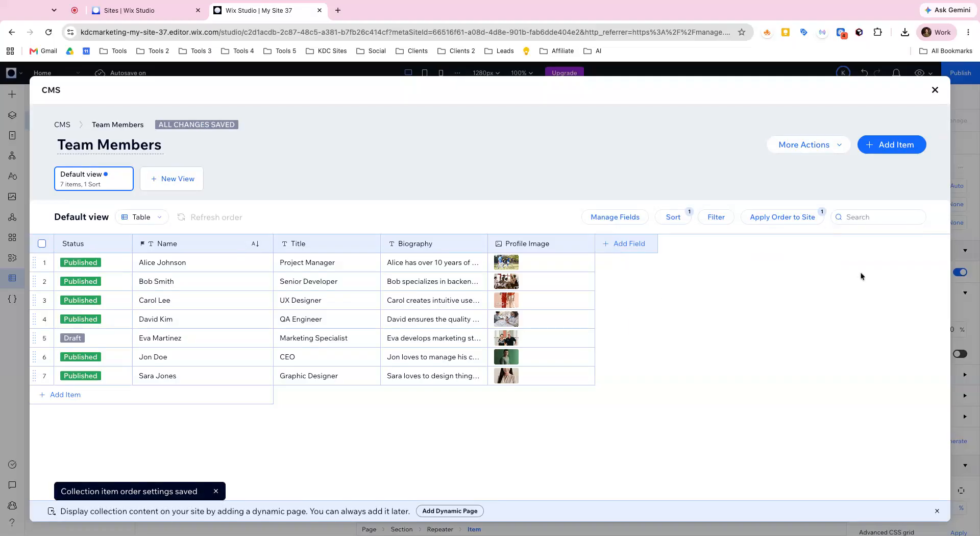
{"action": "left_click", "coordinate": [933, 91]}
{"action": "left_click", "coordinate": [341, 99]}
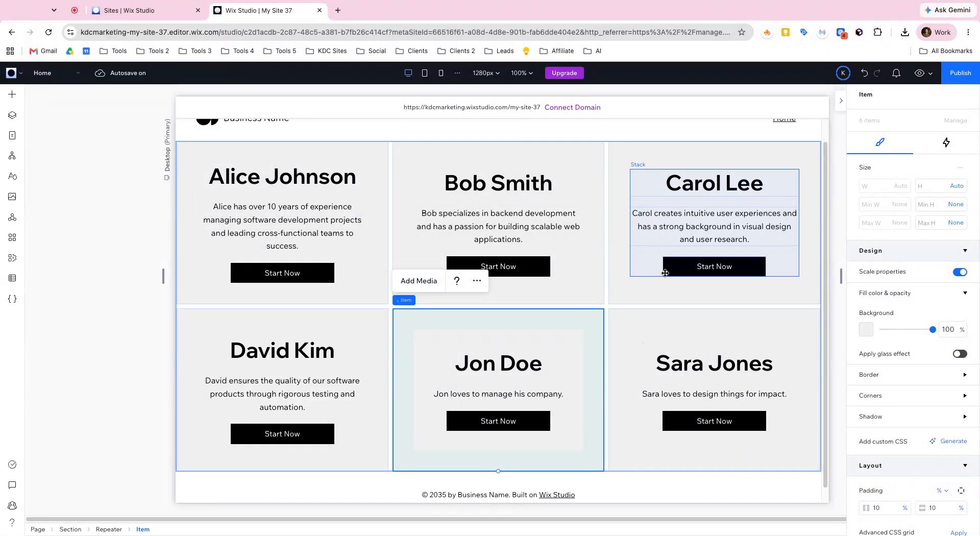
Step: In the repeater's dataset settings, add a filter showing only items whose Name contains "a"
{"action": "left_click", "coordinate": [109, 529]}
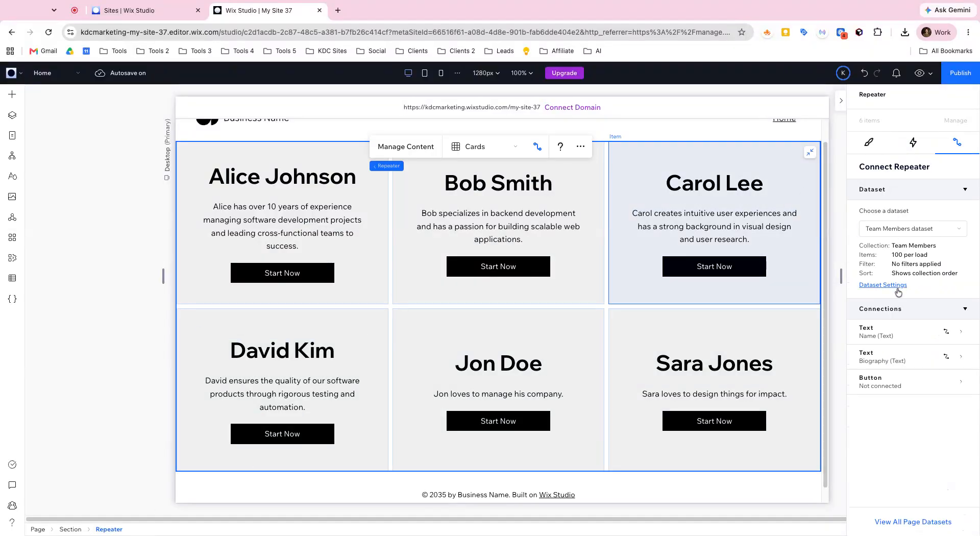
{"action": "left_click", "coordinate": [897, 288]}
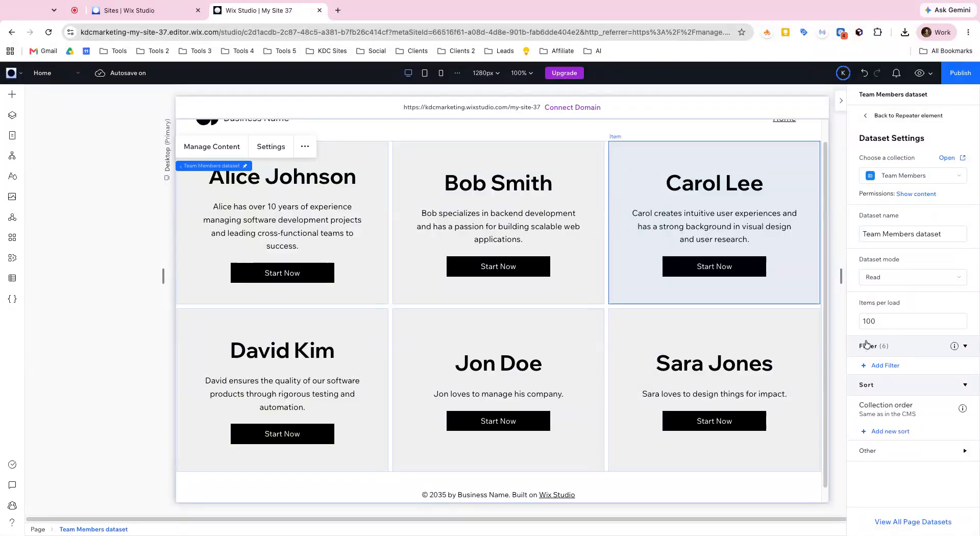
{"action": "left_click", "coordinate": [876, 366]}
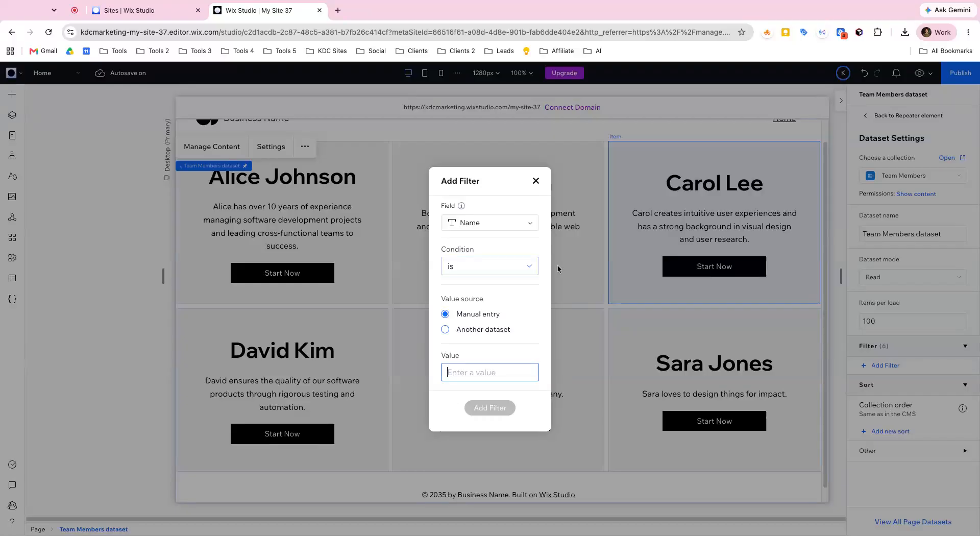
{"action": "left_click", "coordinate": [518, 266]}
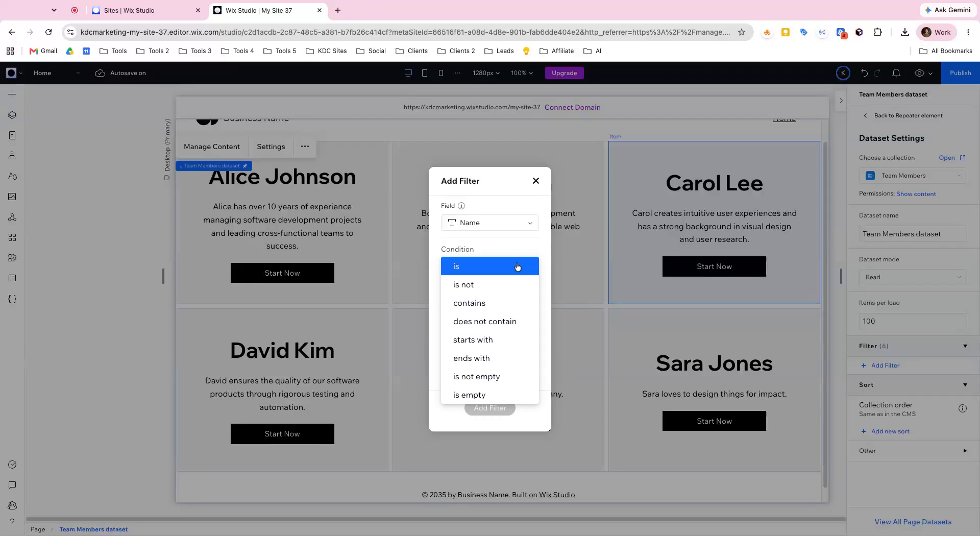
{"action": "left_click", "coordinate": [502, 303]}
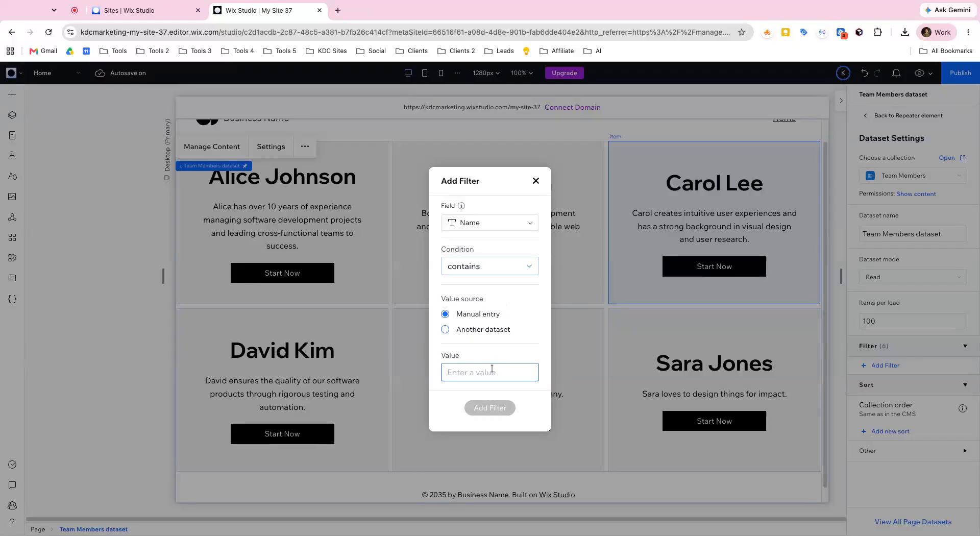
{"action": "type", "text": "a"}
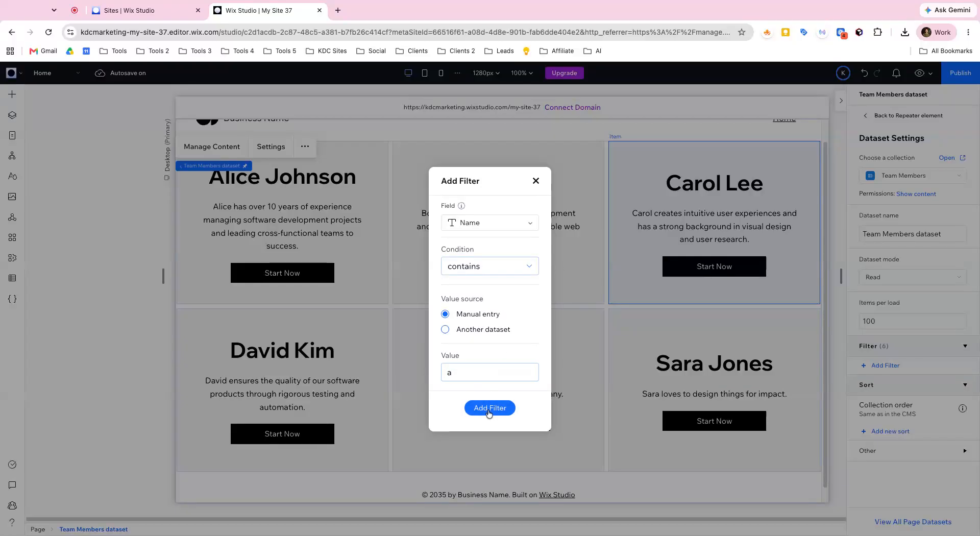
{"action": "left_click", "coordinate": [490, 408]}
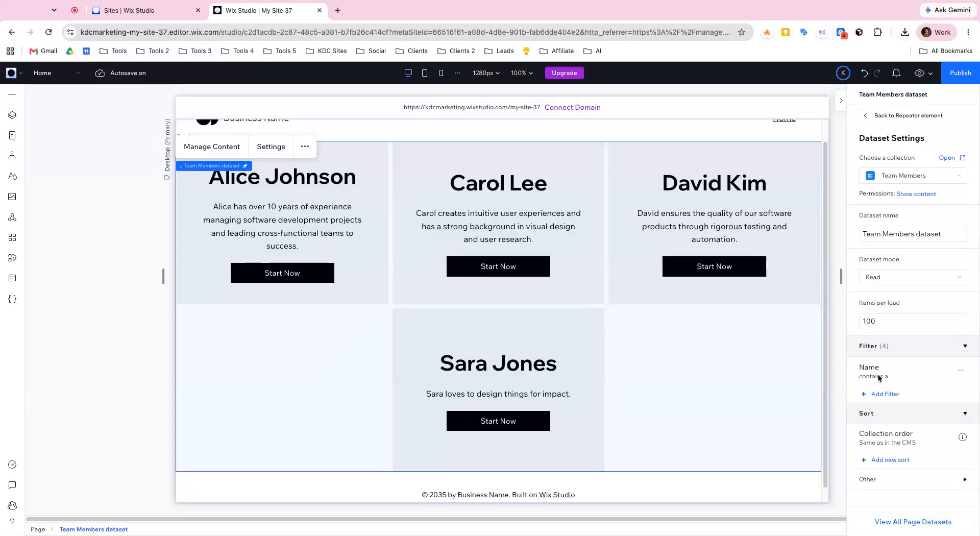
Step: Delete the Name filter from the Team Members dataset and collapse the dataset settings
{"action": "left_click", "coordinate": [961, 371]}
{"action": "left_click", "coordinate": [928, 391]}
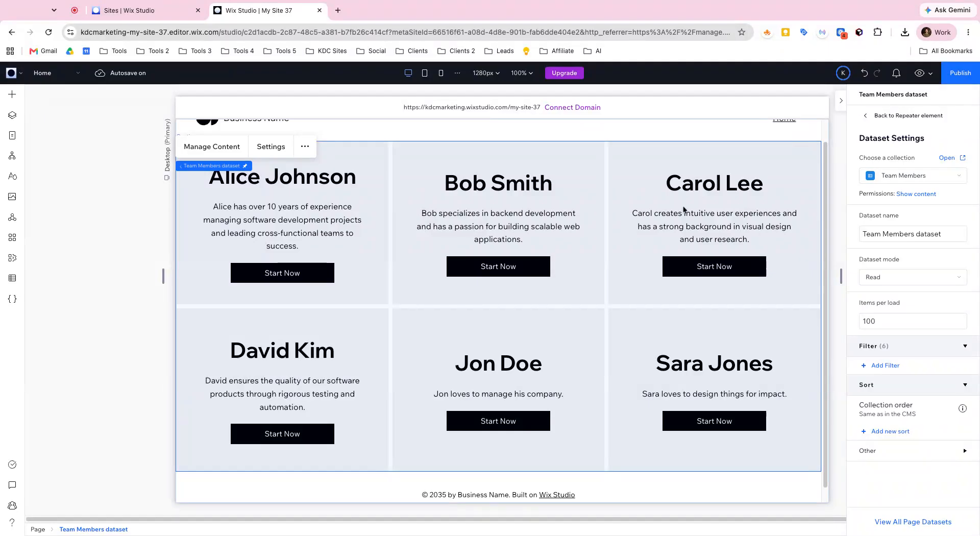
{"action": "left_click", "coordinate": [841, 103]}
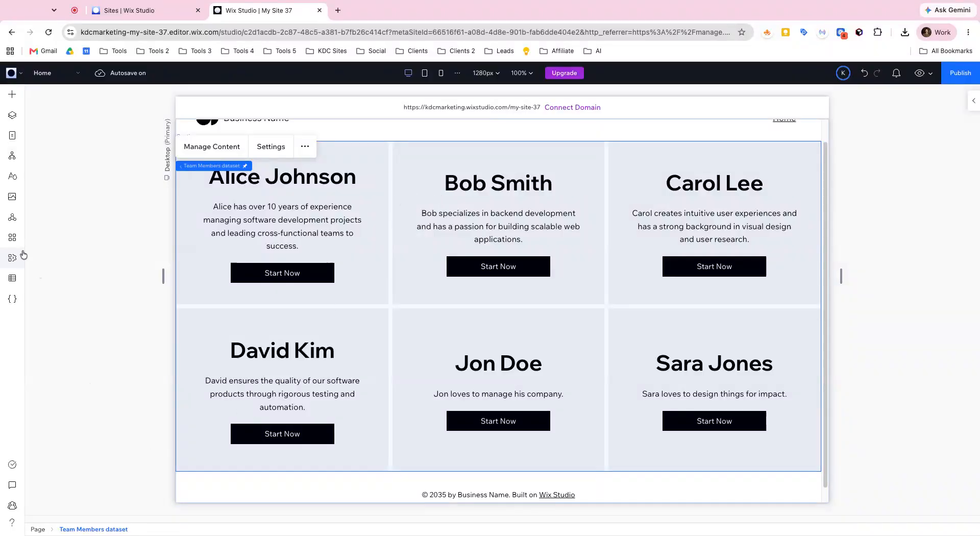
Step: Review the Team Members collection's items and its sort, filter and site order options, then return to the page
{"action": "left_click", "coordinate": [12, 278]}
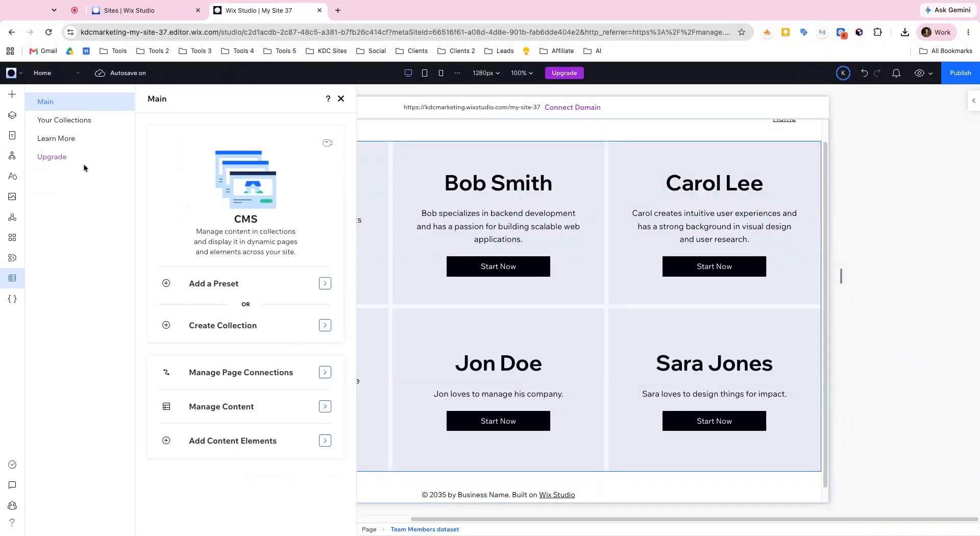
{"action": "left_click", "coordinate": [76, 121]}
{"action": "left_click", "coordinate": [260, 181]}
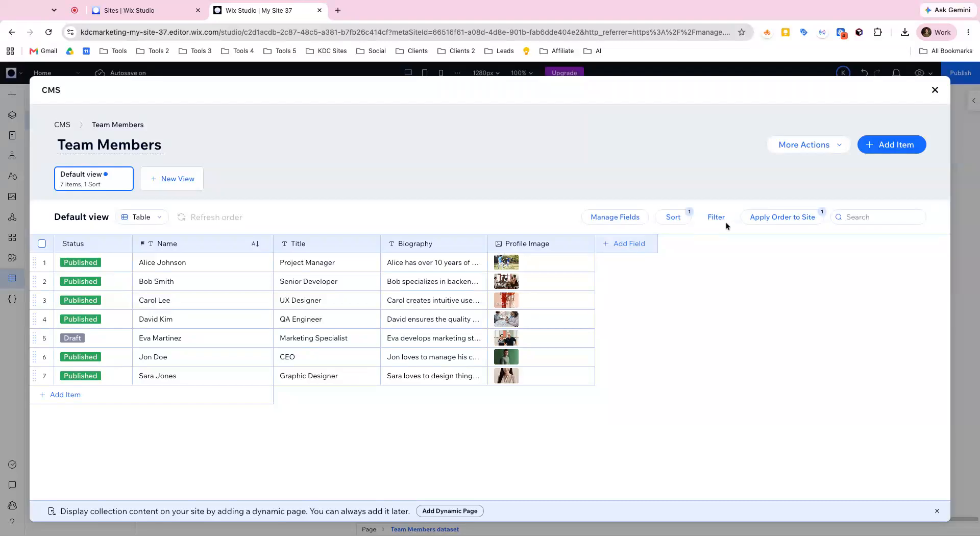
{"action": "left_click", "coordinate": [934, 91]}
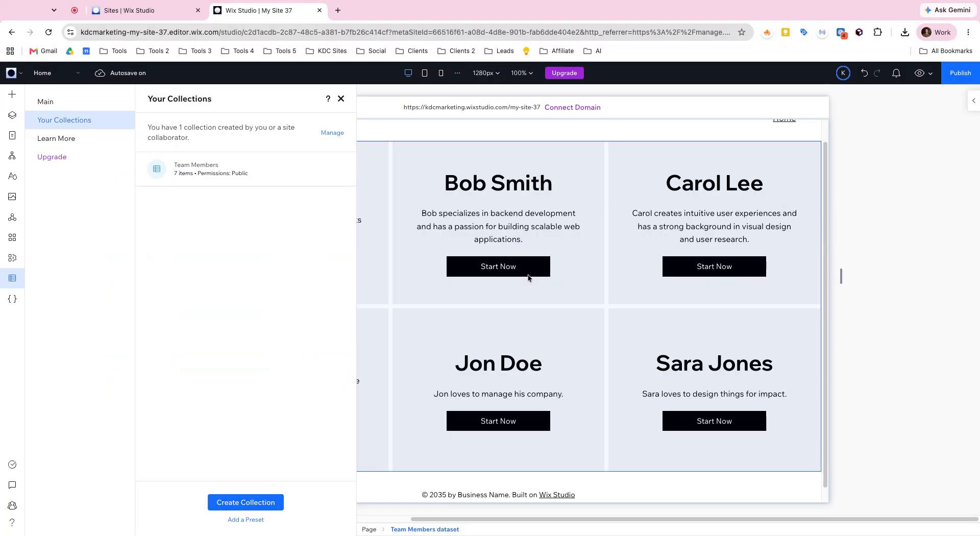
{"action": "left_click", "coordinate": [340, 102]}
Step: Examine the dynamic page templates offered for the Team Members collection and leave without adding a page
{"action": "left_click", "coordinate": [12, 135]}
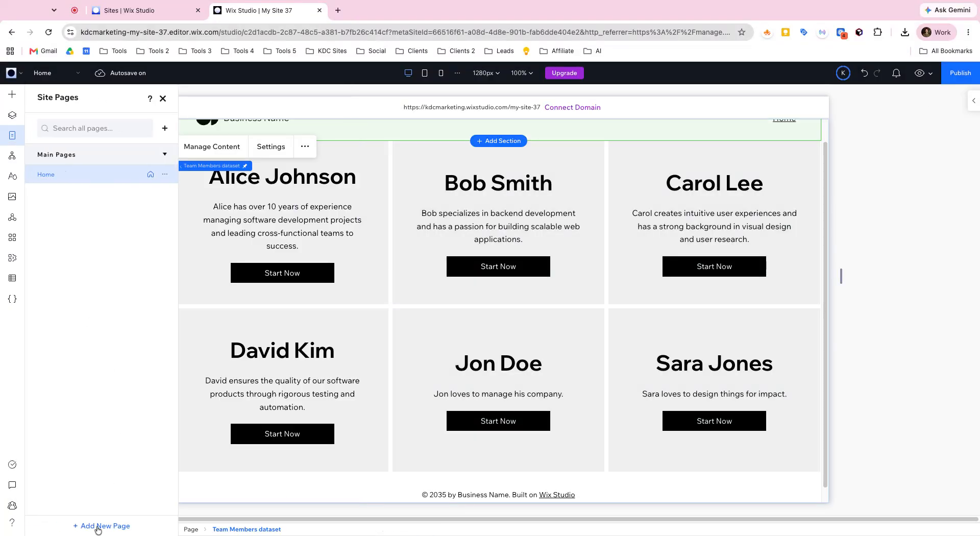
{"action": "left_click", "coordinate": [98, 527]}
{"action": "left_click", "coordinate": [144, 491]}
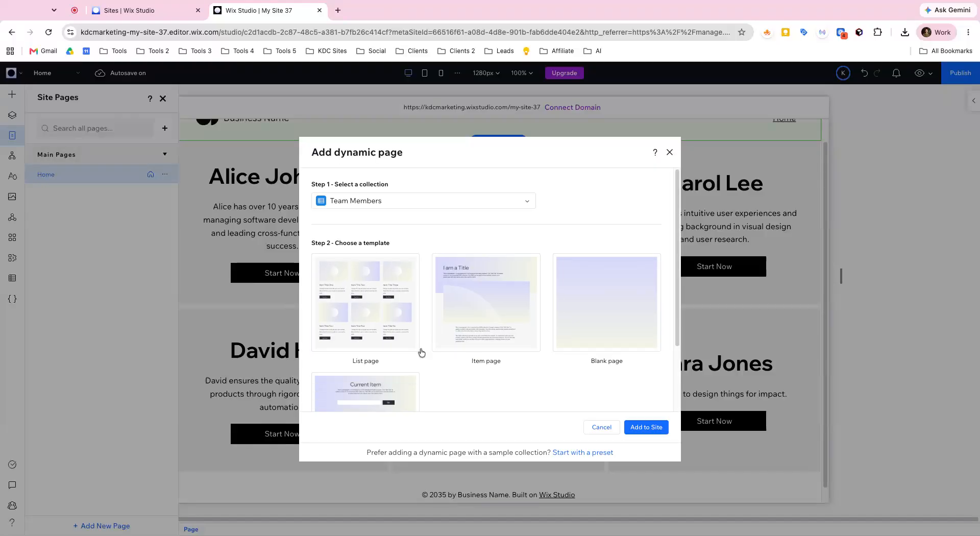
{"action": "scroll", "coordinate": [426, 339], "scroll_direction": "down", "scroll_amount": 2}
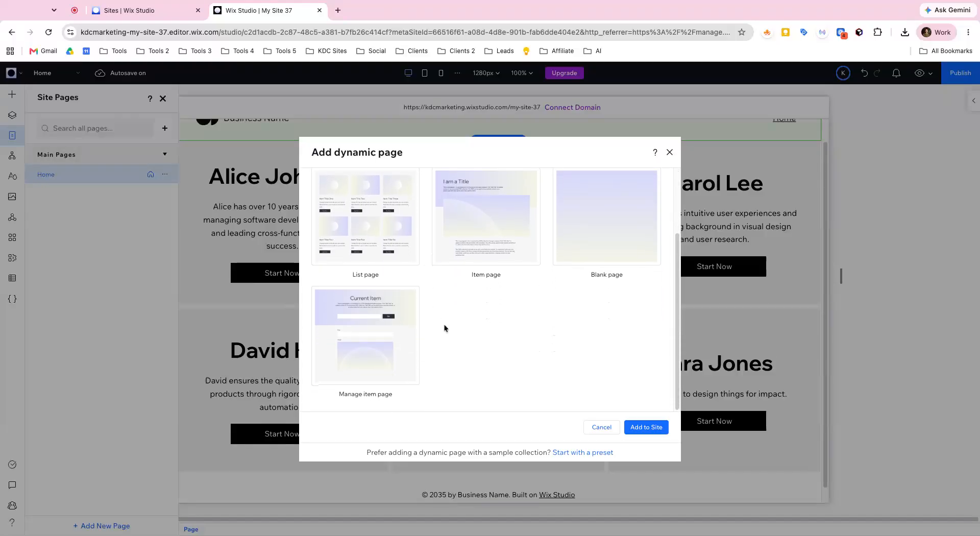
{"action": "scroll", "coordinate": [449, 234], "scroll_direction": "up", "scroll_amount": 2}
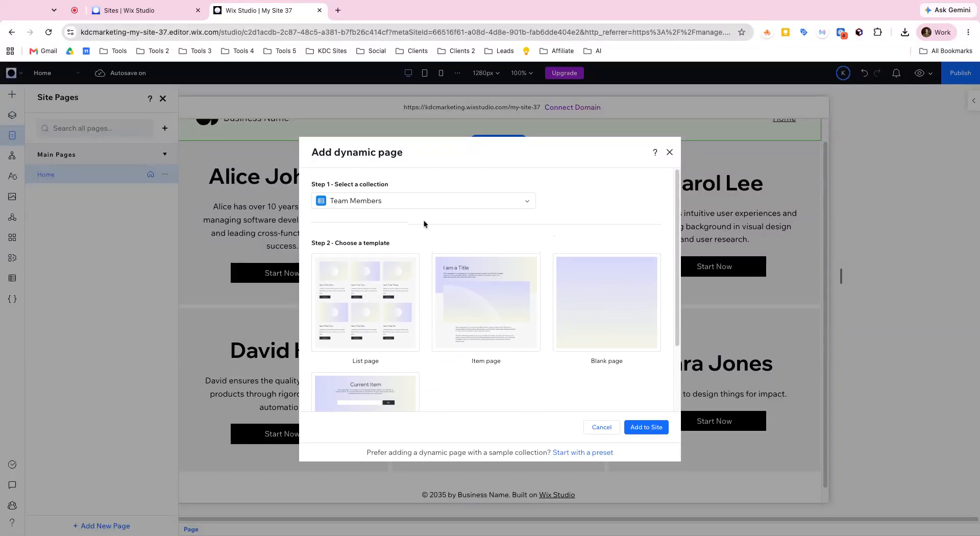
{"action": "left_click", "coordinate": [449, 201]}
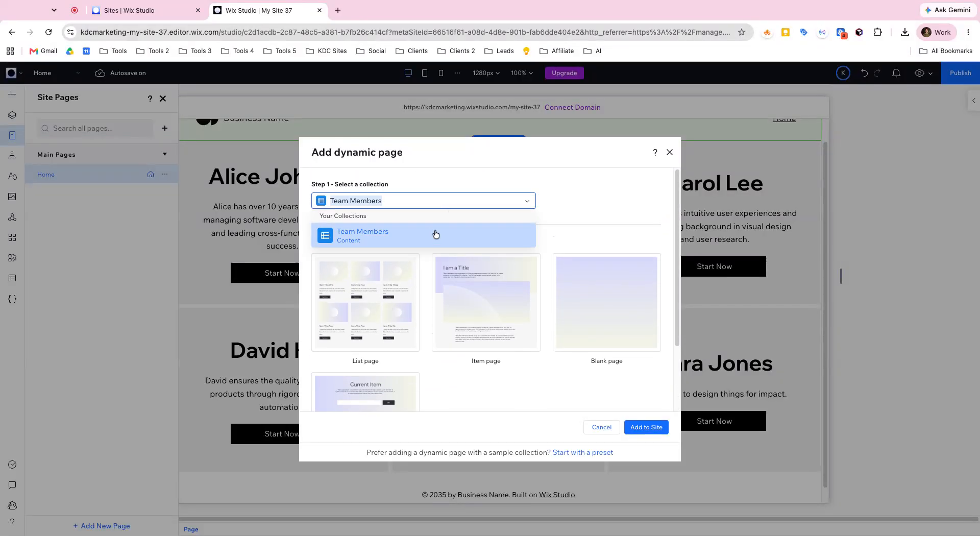
{"action": "left_click", "coordinate": [558, 207]}
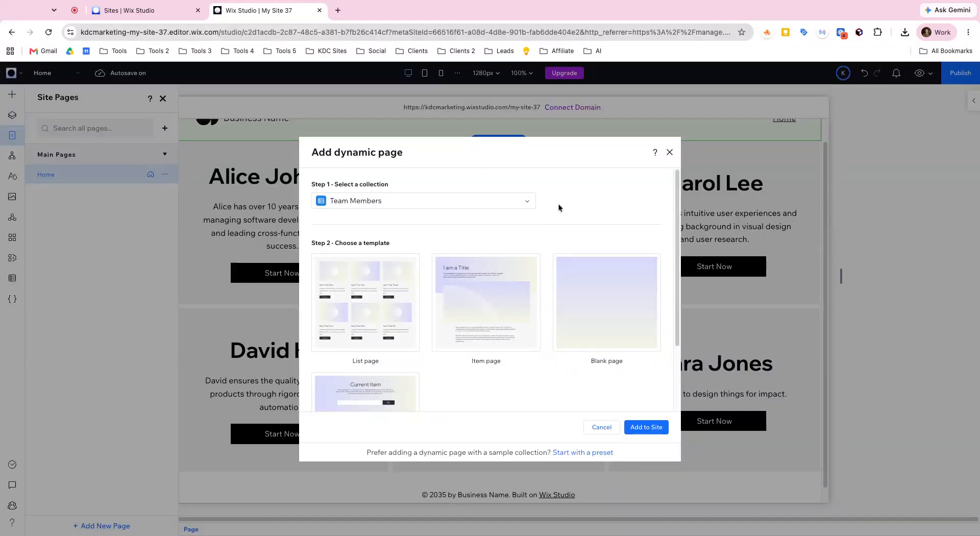
{"action": "left_click", "coordinate": [669, 154]}
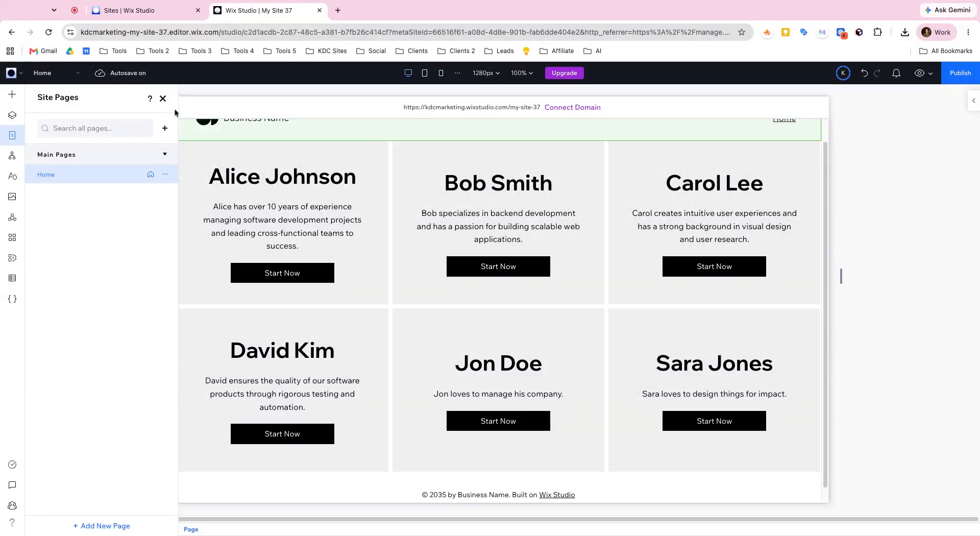
{"action": "left_click", "coordinate": [162, 99]}
{"action": "scroll", "coordinate": [422, 253], "scroll_direction": "up", "scroll_amount": 1}
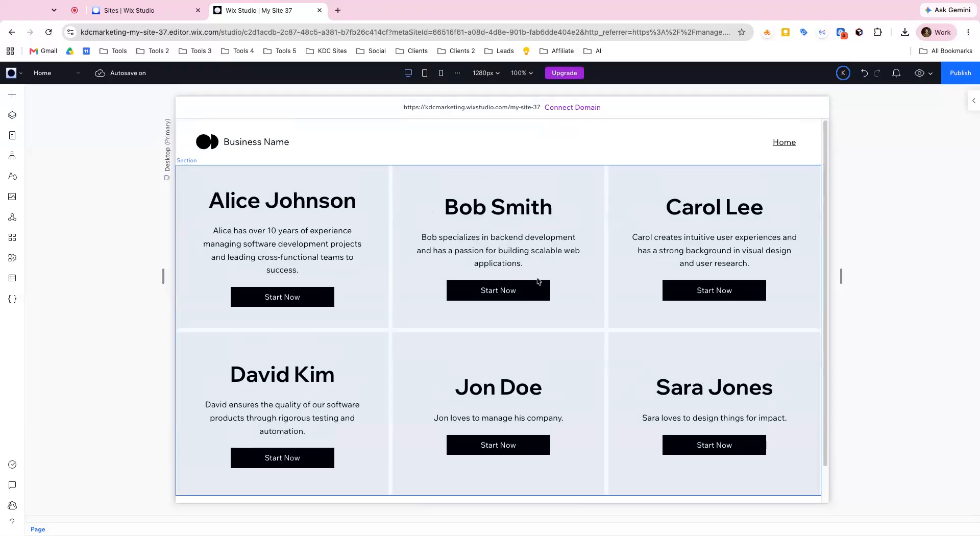
{"action": "scroll", "coordinate": [502, 273], "scroll_direction": "up", "scroll_amount": 1}
{"action": "left_click", "coordinate": [406, 256]}
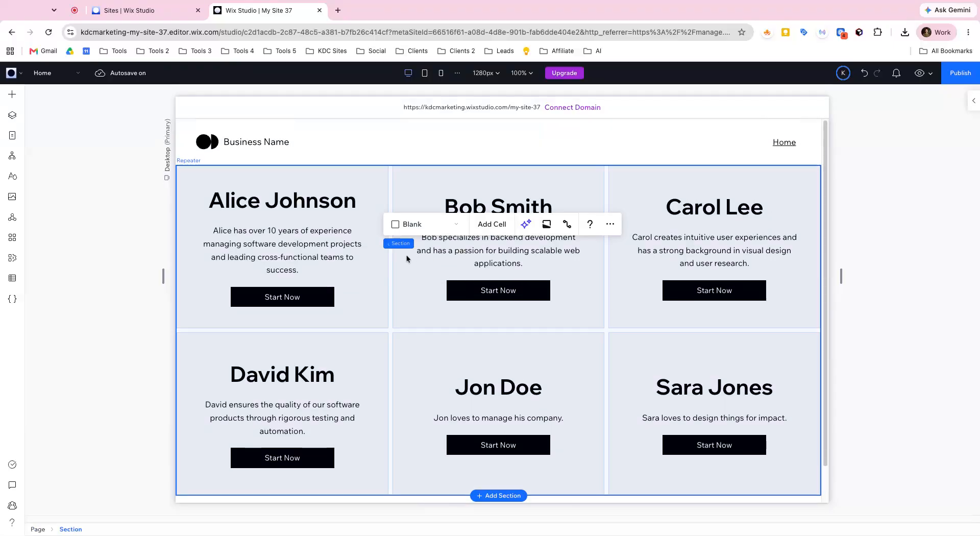
{"action": "left_click", "coordinate": [404, 255]}
{"action": "left_click", "coordinate": [315, 265]}
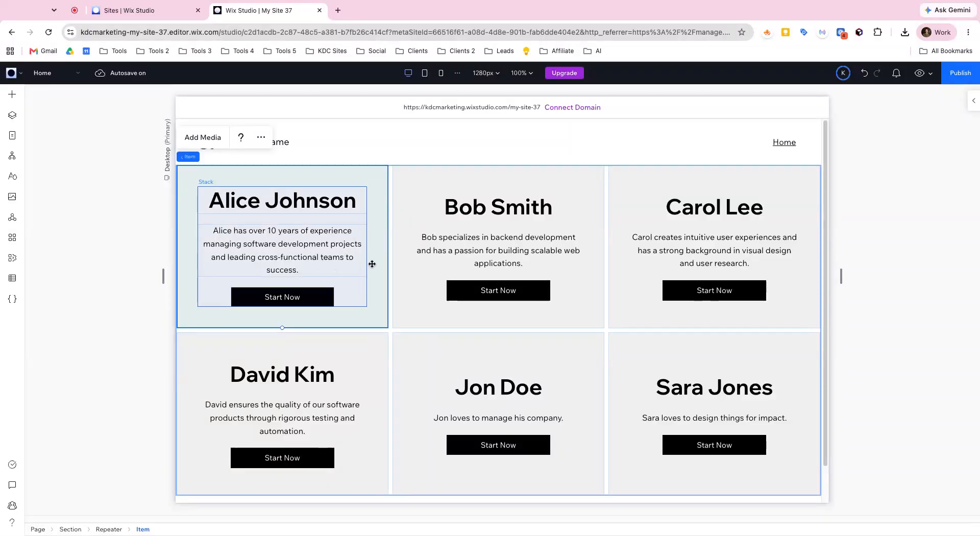
{"action": "left_click", "coordinate": [473, 249]}
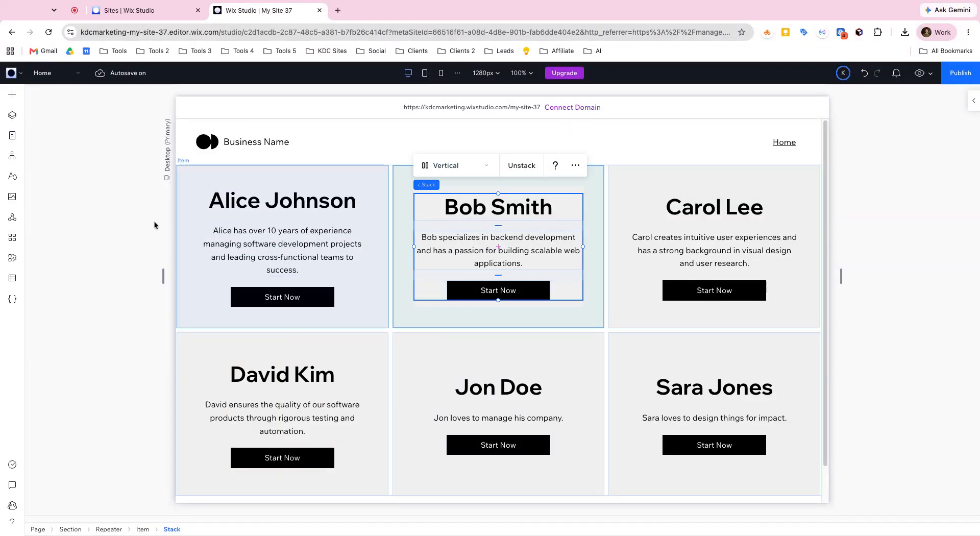
Step: Select the whole repeater and examine its layout settings, including items per row, gaps, padding and item alignment
{"action": "left_click", "coordinate": [968, 105]}
{"action": "scroll", "coordinate": [909, 273], "scroll_direction": "down", "scroll_amount": 3}
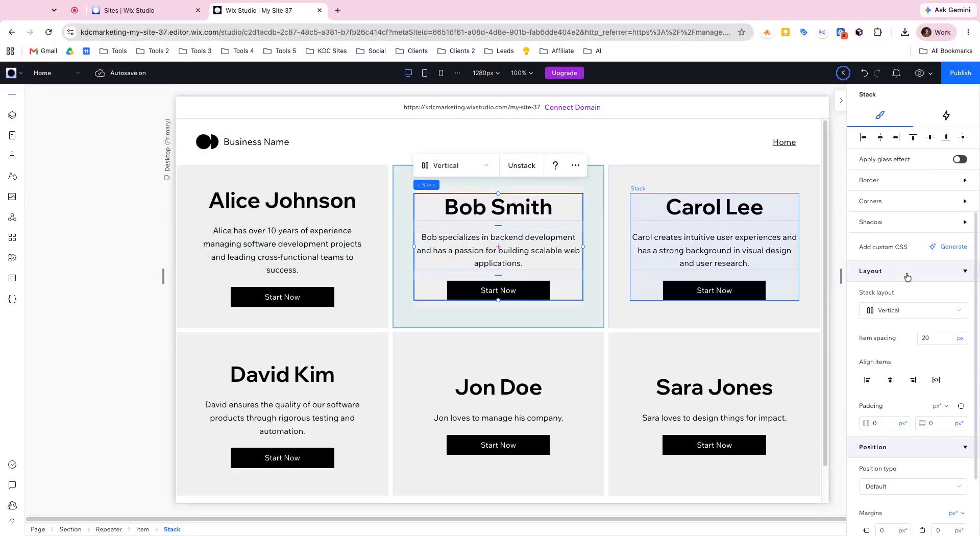
{"action": "left_click", "coordinate": [109, 528]}
{"action": "left_click", "coordinate": [869, 142]}
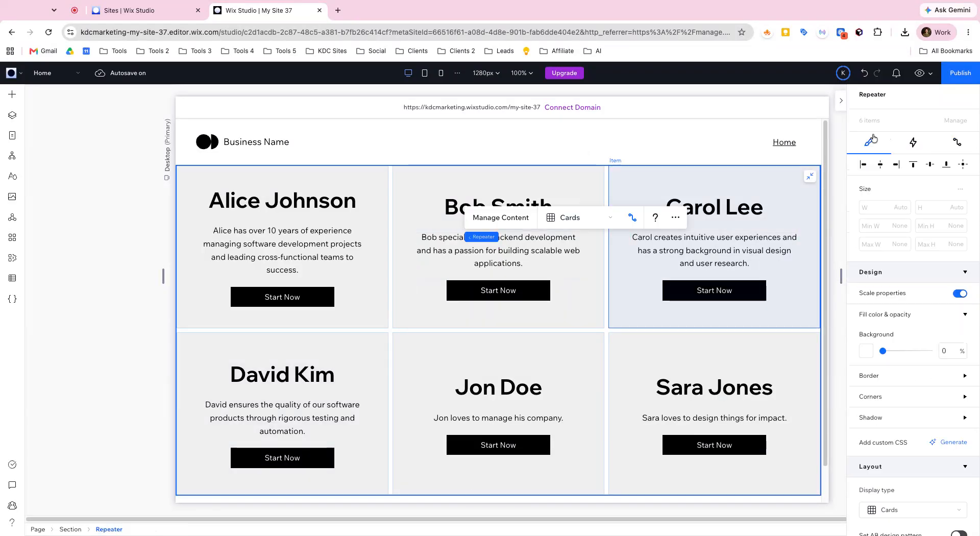
{"action": "scroll", "coordinate": [933, 334], "scroll_direction": "down", "scroll_amount": 5}
{"action": "scroll", "coordinate": [935, 341], "scroll_direction": "down", "scroll_amount": 3}
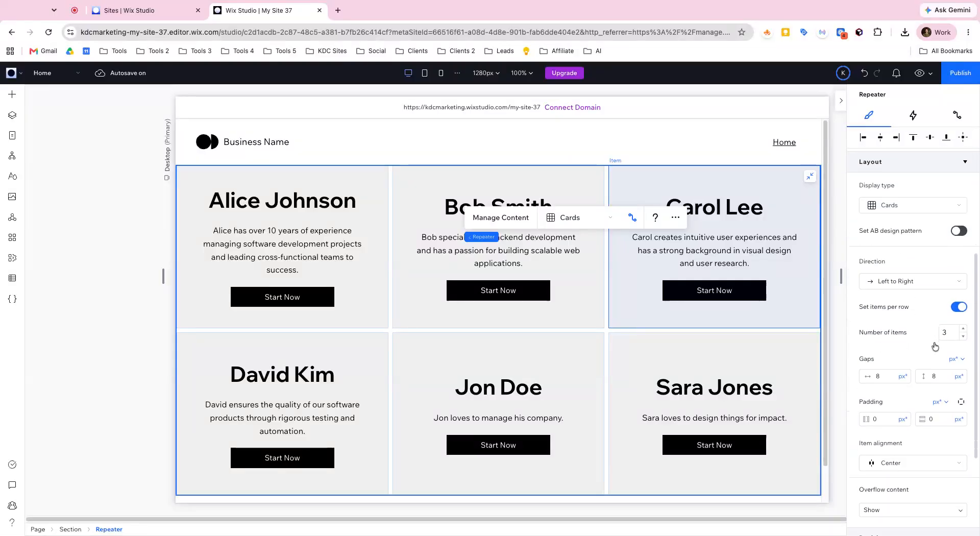
{"action": "scroll", "coordinate": [922, 359], "scroll_direction": "down", "scroll_amount": 1}
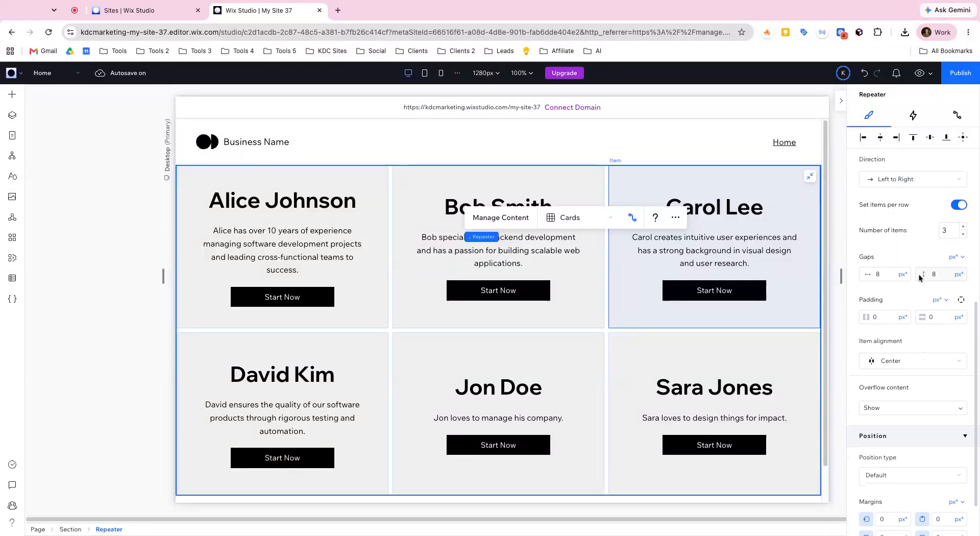
{"action": "scroll", "coordinate": [892, 227], "scroll_direction": "up", "scroll_amount": 4}
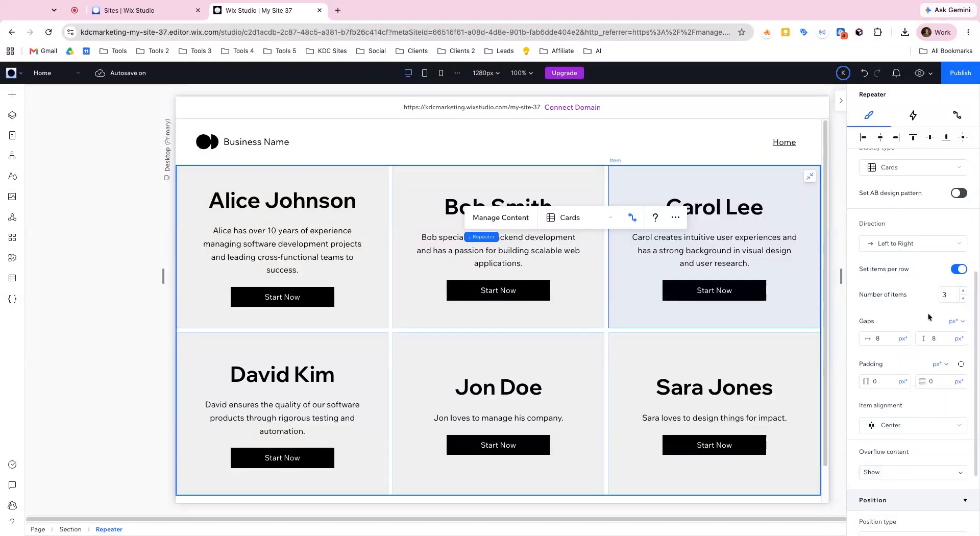
{"action": "scroll", "coordinate": [927, 322], "scroll_direction": "up", "scroll_amount": 1}
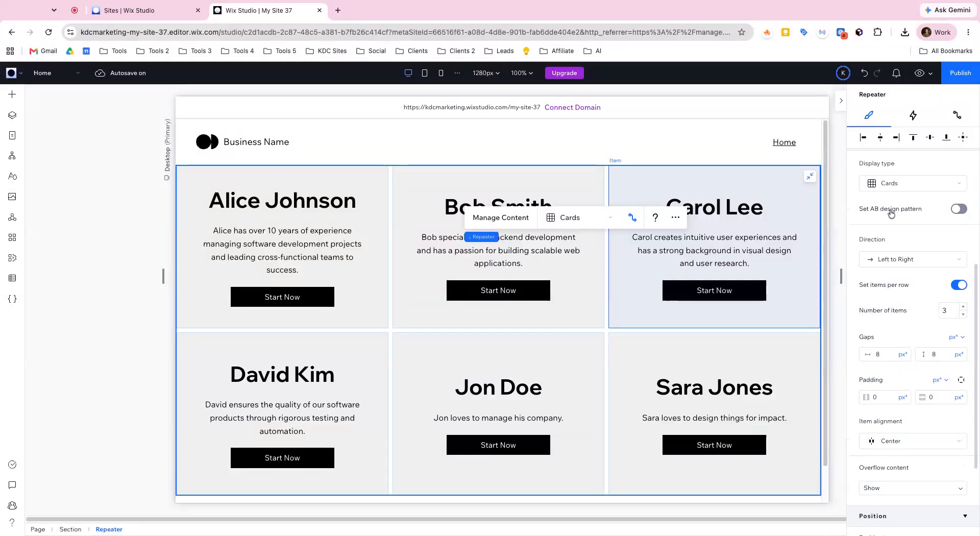
{"action": "scroll", "coordinate": [898, 219], "scroll_direction": "up", "scroll_amount": 4}
Step: Examine the repeater's display type and direction options, keeping Cards and Left to Right, and look over the overflow and position settings
{"action": "left_click", "coordinate": [908, 244]}
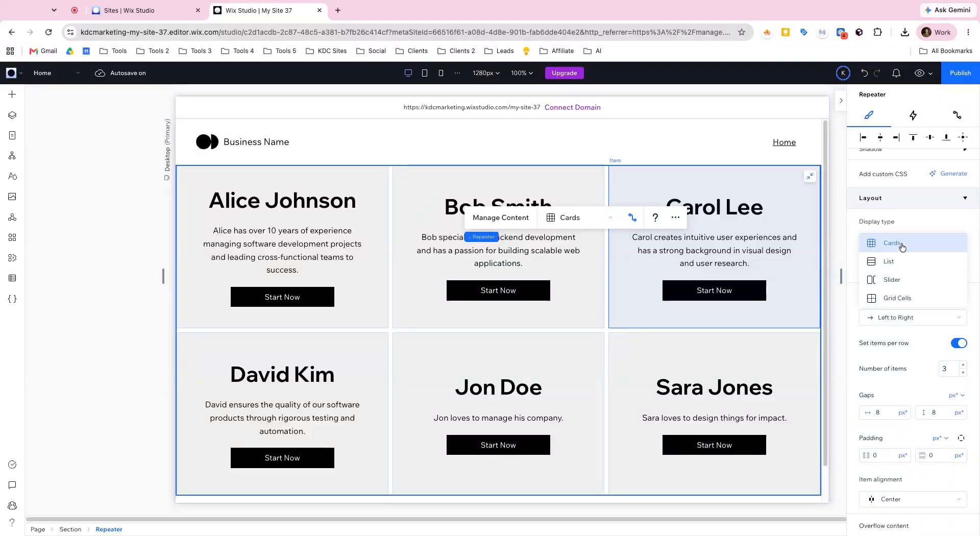
{"action": "left_click", "coordinate": [901, 244]}
{"action": "left_click", "coordinate": [888, 323]}
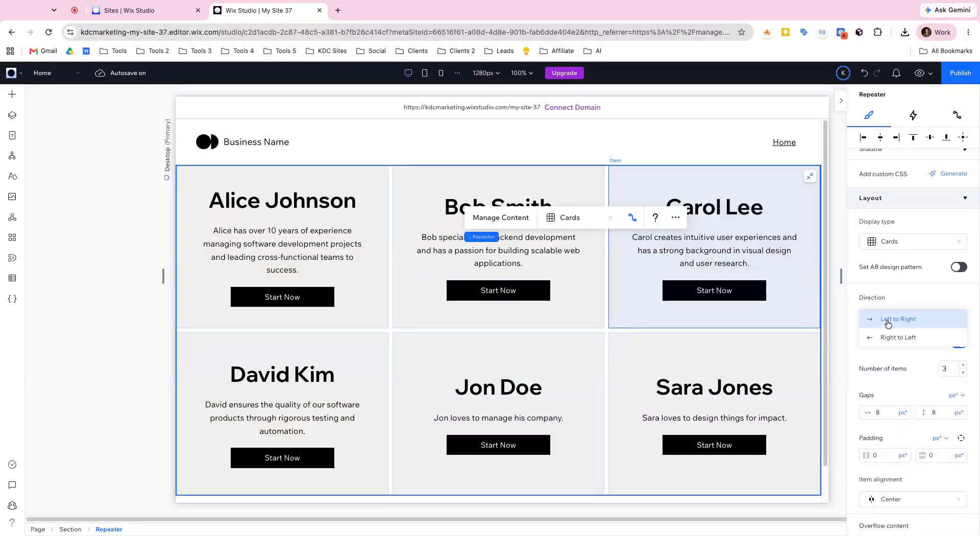
{"action": "left_click", "coordinate": [890, 318]}
{"action": "scroll", "coordinate": [950, 367], "scroll_direction": "down", "scroll_amount": 1}
{"action": "scroll", "coordinate": [938, 338], "scroll_direction": "down", "scroll_amount": 2}
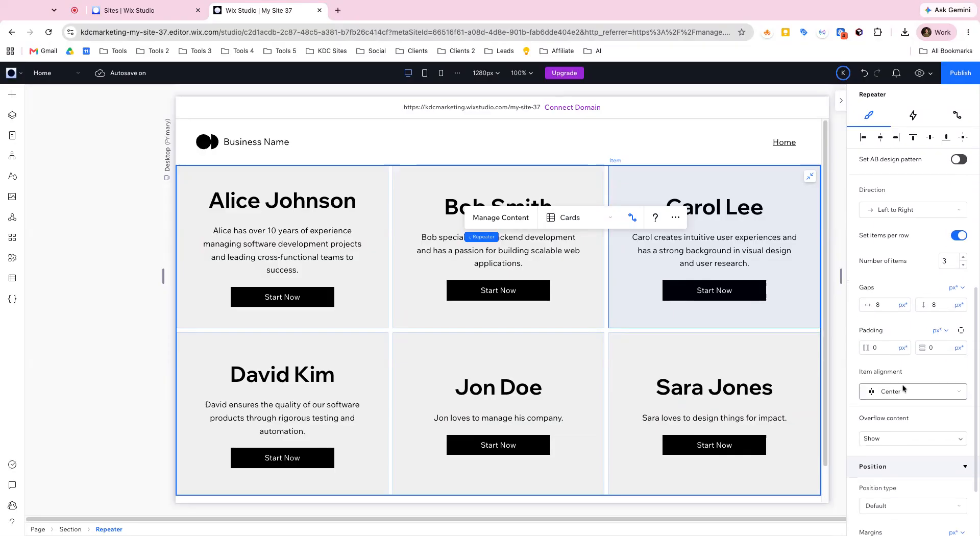
{"action": "scroll", "coordinate": [902, 411], "scroll_direction": "down", "scroll_amount": 2}
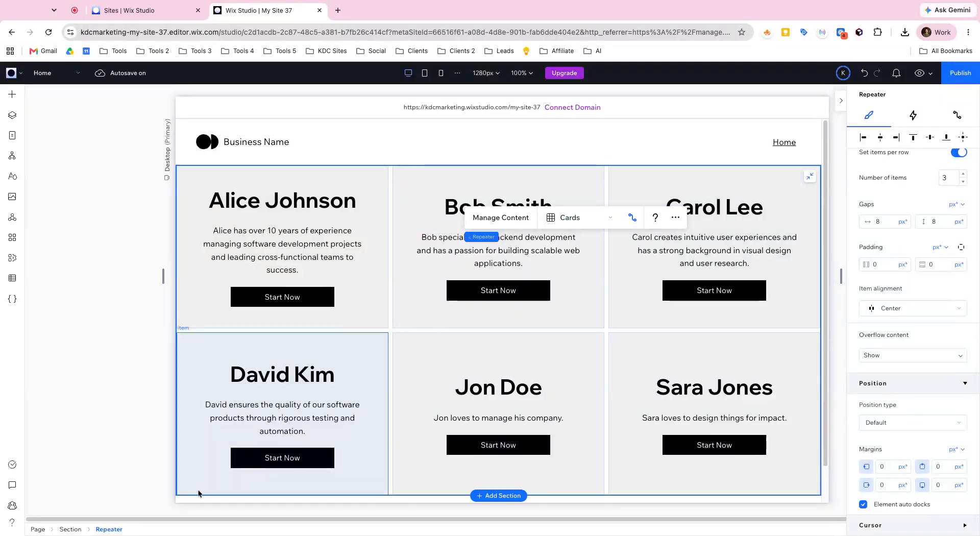
Step: Set the minimum height of the first repeater item's row to Auto and check the row sizing on the third item
{"action": "left_click", "coordinate": [198, 185]}
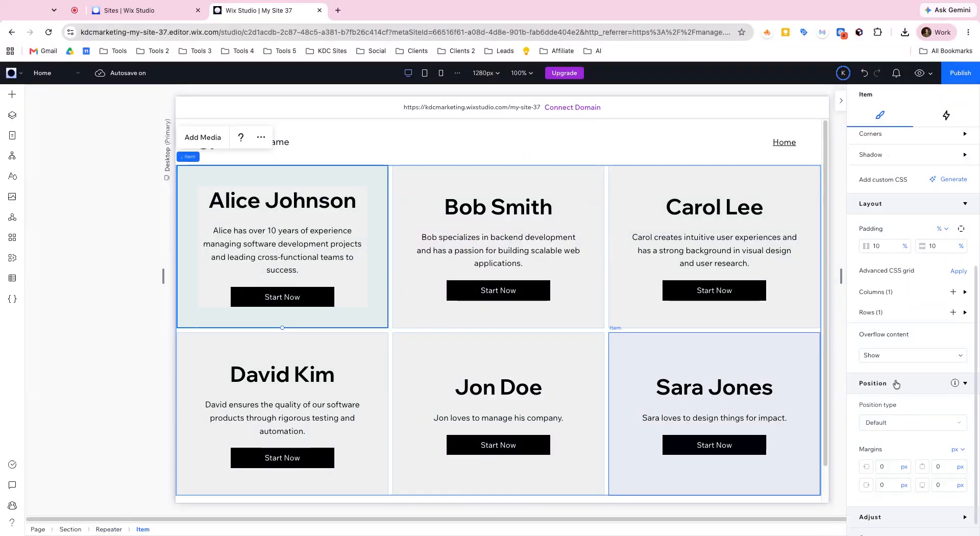
{"action": "left_click", "coordinate": [964, 293]}
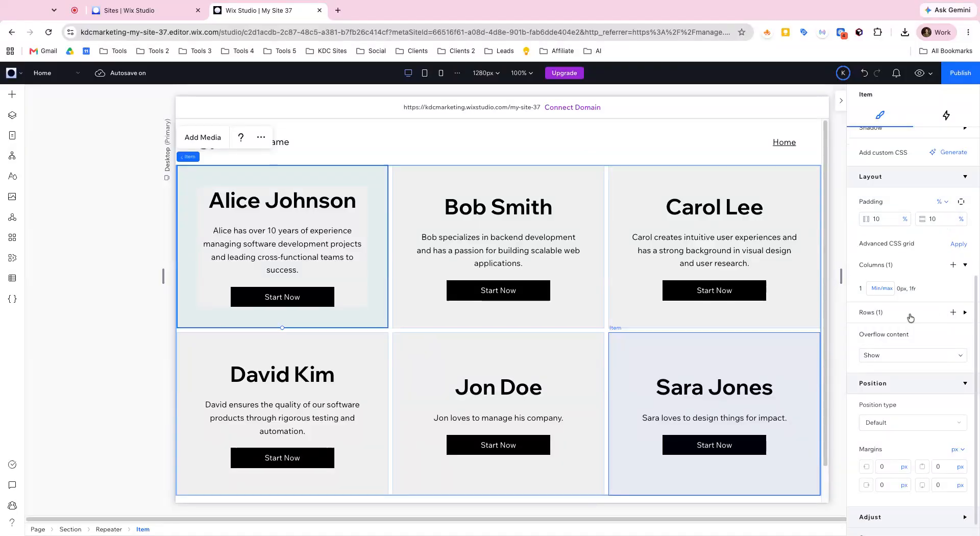
{"action": "left_click", "coordinate": [964, 313]}
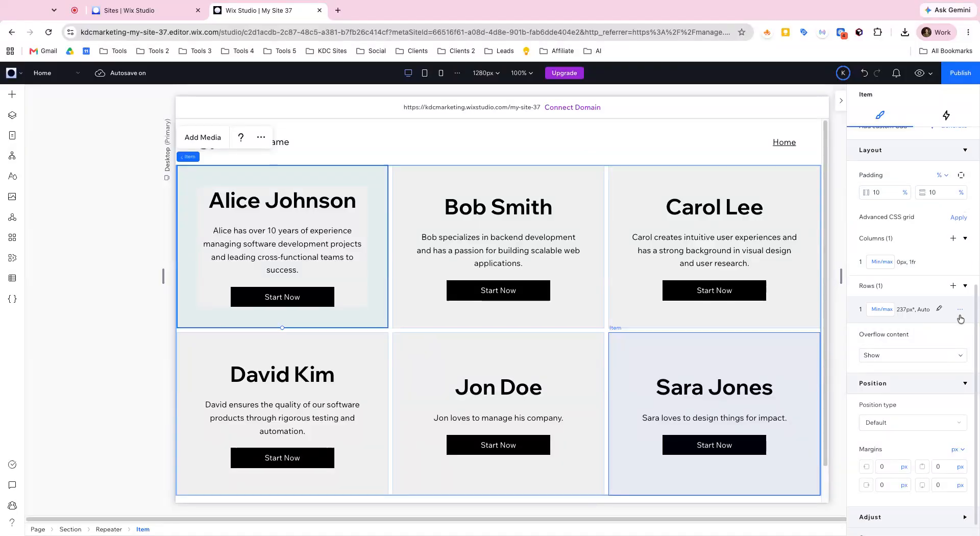
{"action": "left_click", "coordinate": [901, 316]}
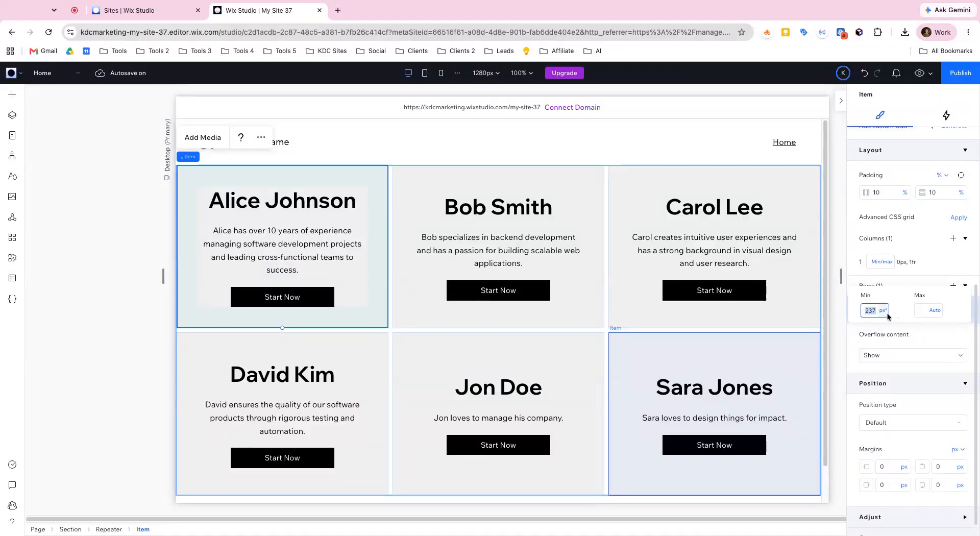
{"action": "left_click", "coordinate": [883, 316]}
{"action": "left_click", "coordinate": [891, 263]}
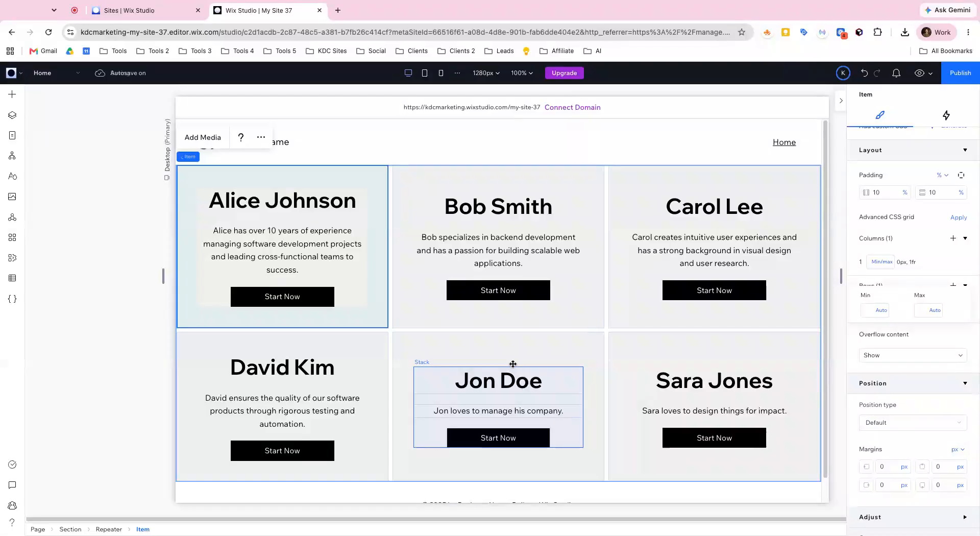
{"action": "left_click", "coordinate": [505, 219]}
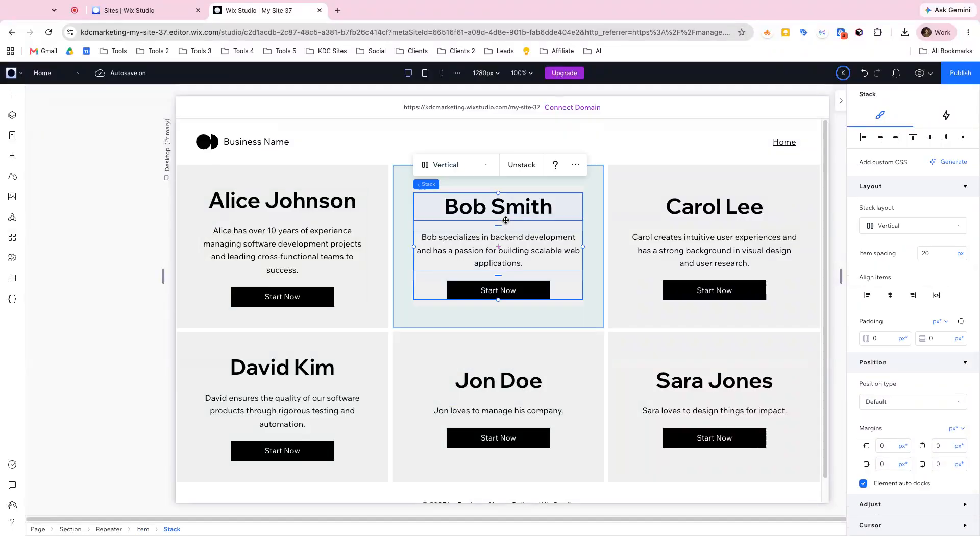
{"action": "left_click", "coordinate": [675, 231]}
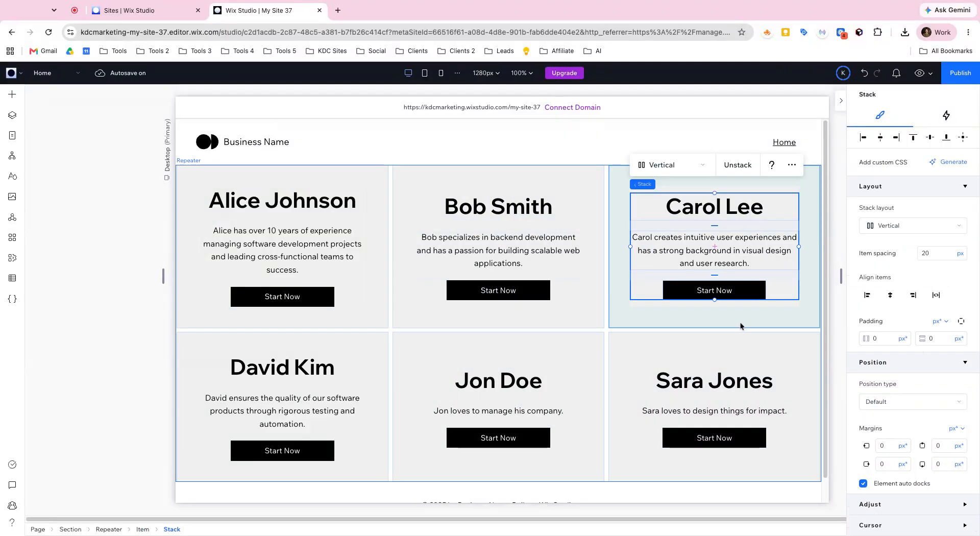
{"action": "left_click", "coordinate": [142, 528]}
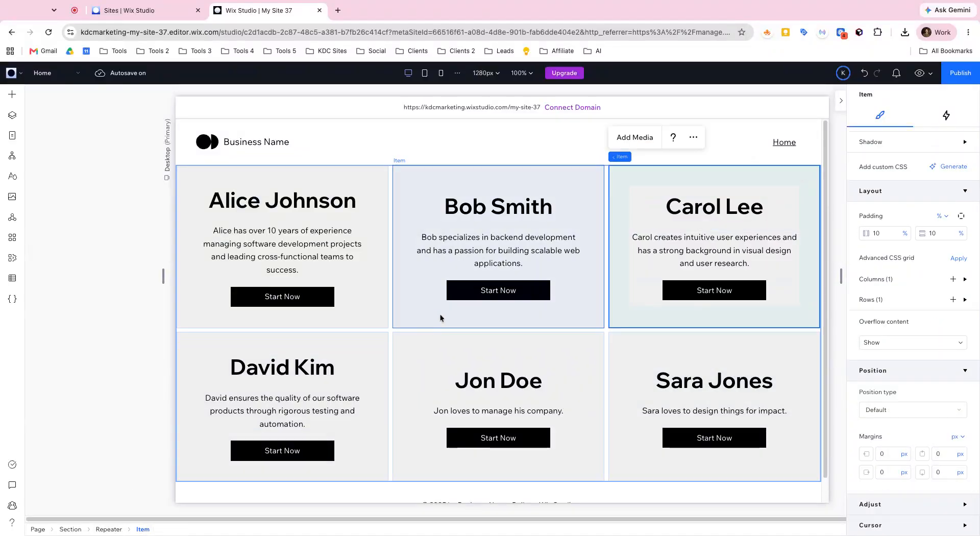
{"action": "left_click", "coordinate": [964, 300]}
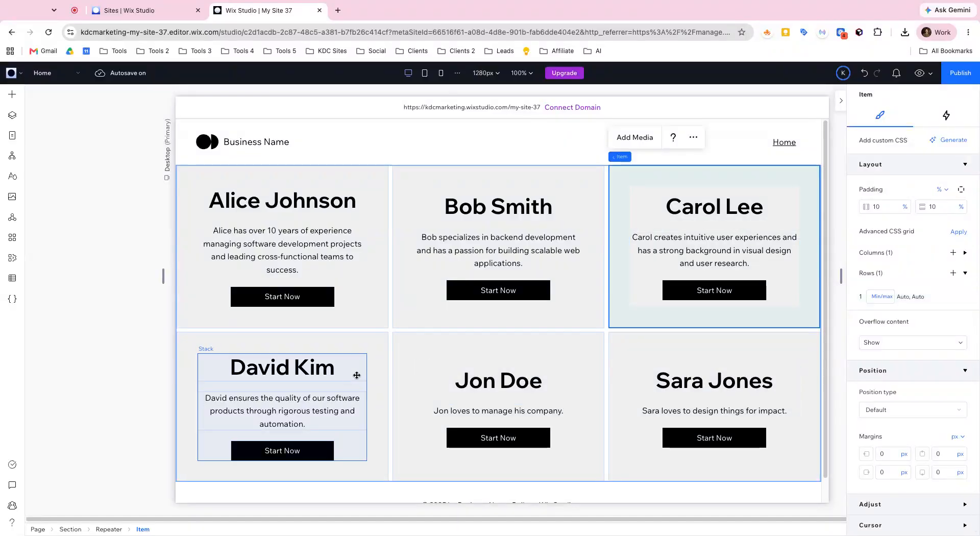
Step: Add an image element inside the first card's stack, between the name and the biography text
{"action": "left_click", "coordinate": [290, 220]}
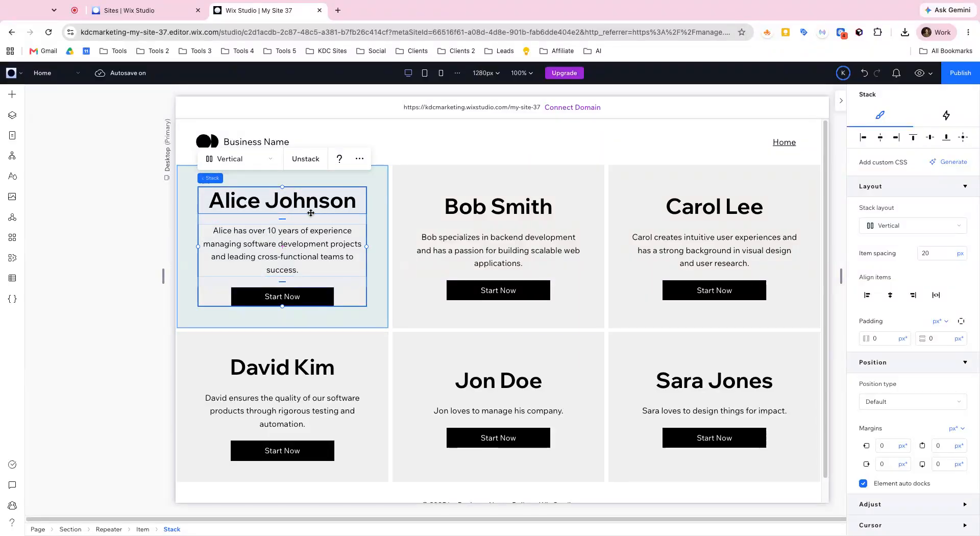
{"action": "scroll", "coordinate": [936, 277], "scroll_direction": "up", "scroll_amount": 5}
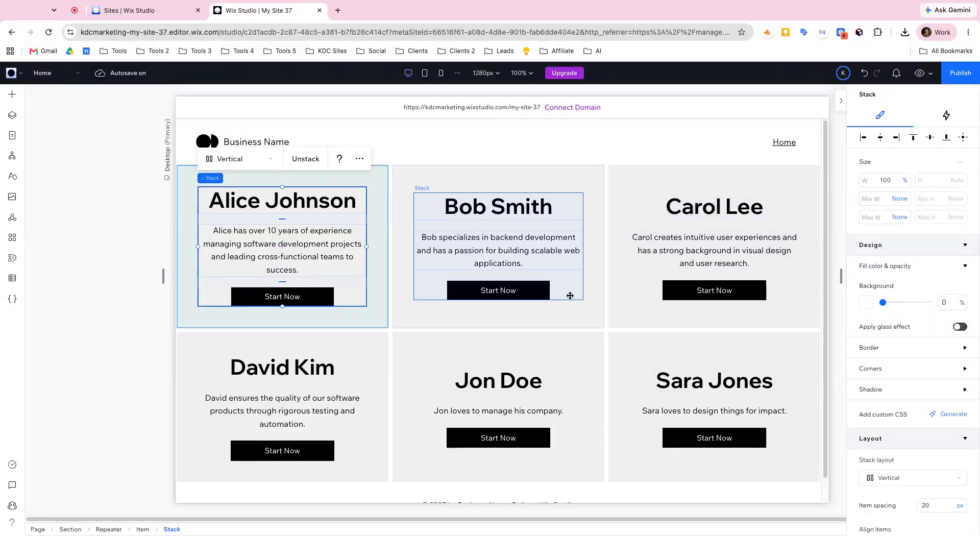
{"action": "left_click", "coordinate": [19, 98]}
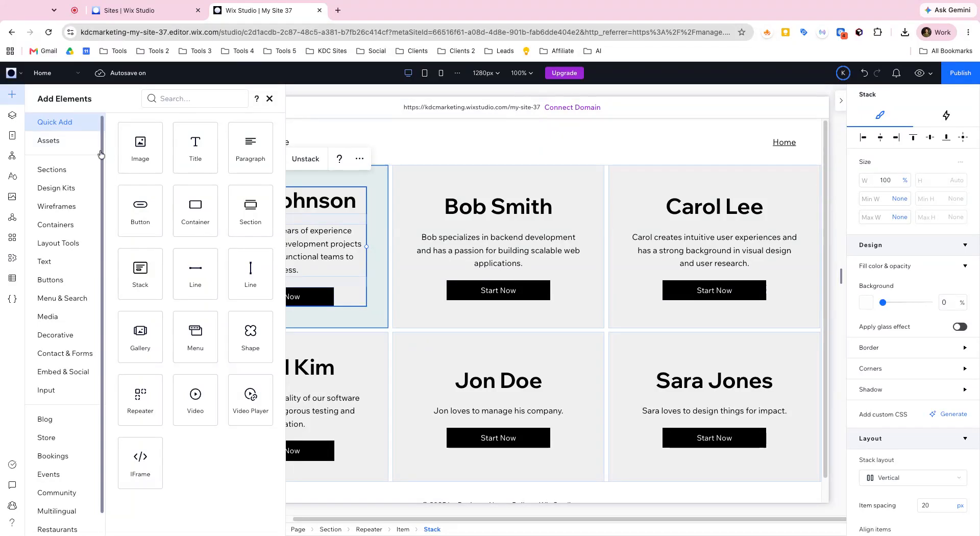
{"action": "left_click_drag", "start_coordinate": [134, 149], "coordinate": [127, 161]}
{"action": "left_click_drag", "start_coordinate": [186, 247], "coordinate": [188, 248]}
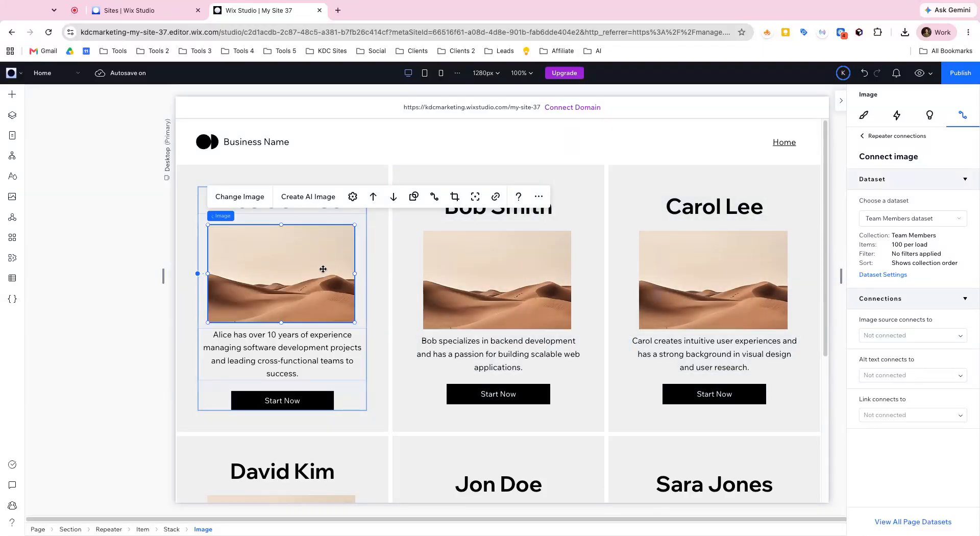
Step: Move the image above the name in the stack and connect its source to the Profile Image field
{"action": "left_click", "coordinate": [373, 197]}
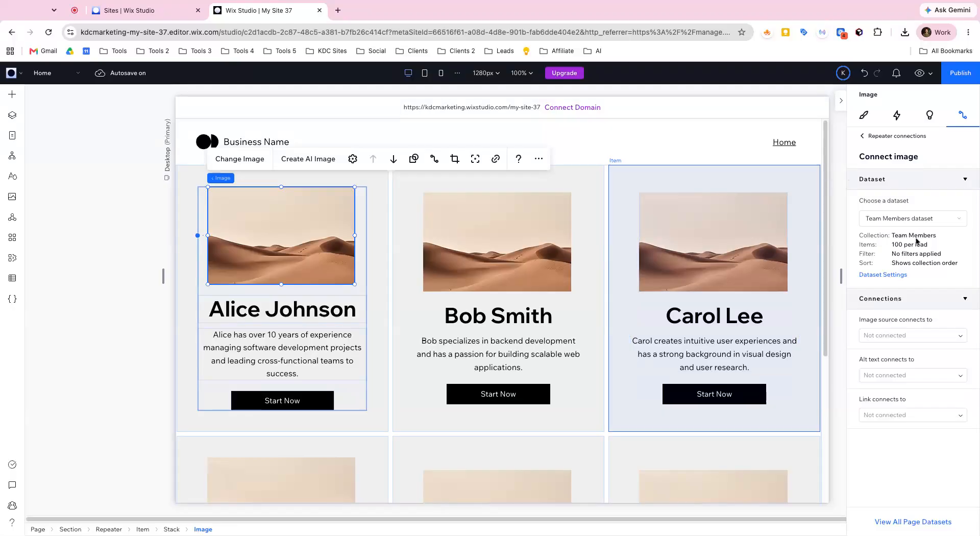
{"action": "left_click", "coordinate": [923, 335]}
{"action": "left_click", "coordinate": [925, 368]}
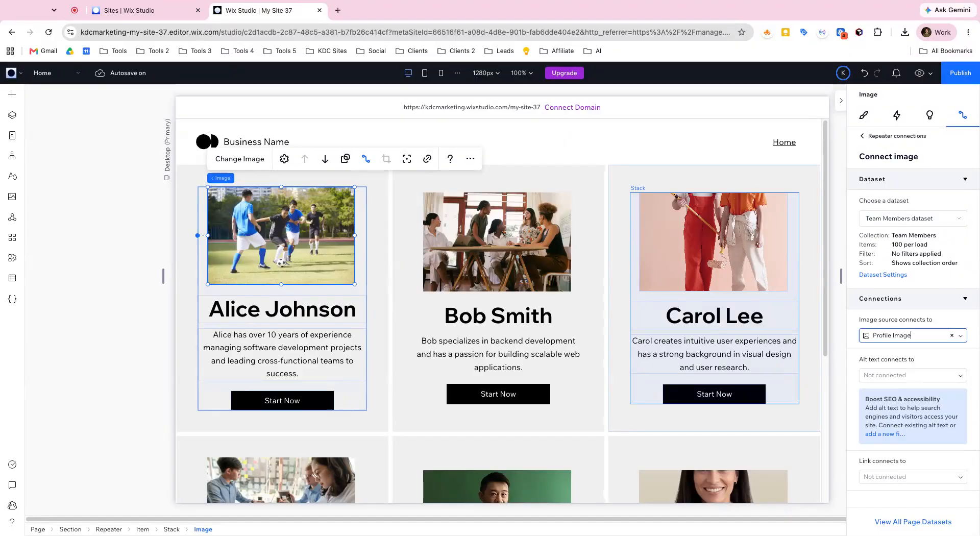
Step: Set the card image's width to 100% and align it horizontally within the stack
{"action": "left_click", "coordinate": [873, 116]}
{"action": "left_click", "coordinate": [889, 179]}
{"action": "type", "text": "1"}
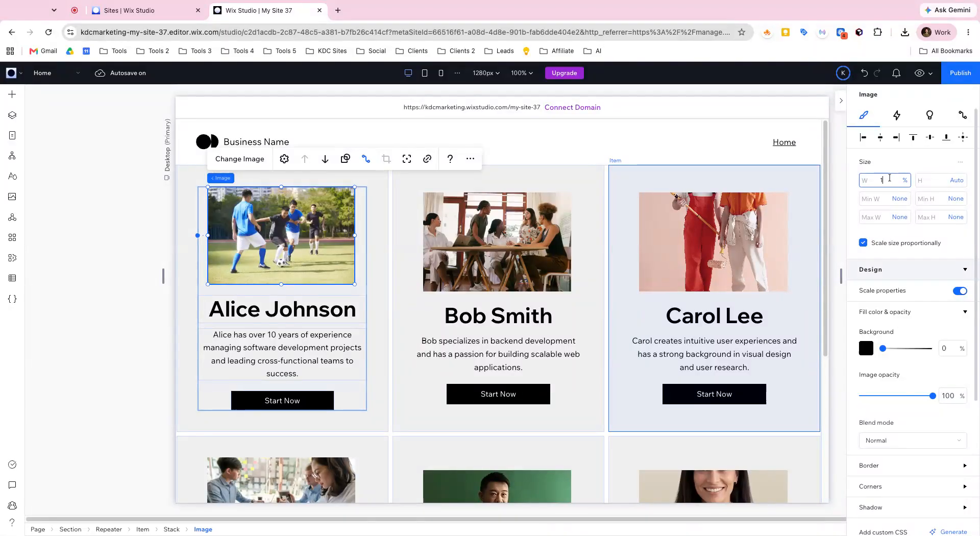
{"action": "type", "text": "00"}
{"action": "key", "text": "Return"}
{"action": "mouse_move", "coordinate": [960, 162]}
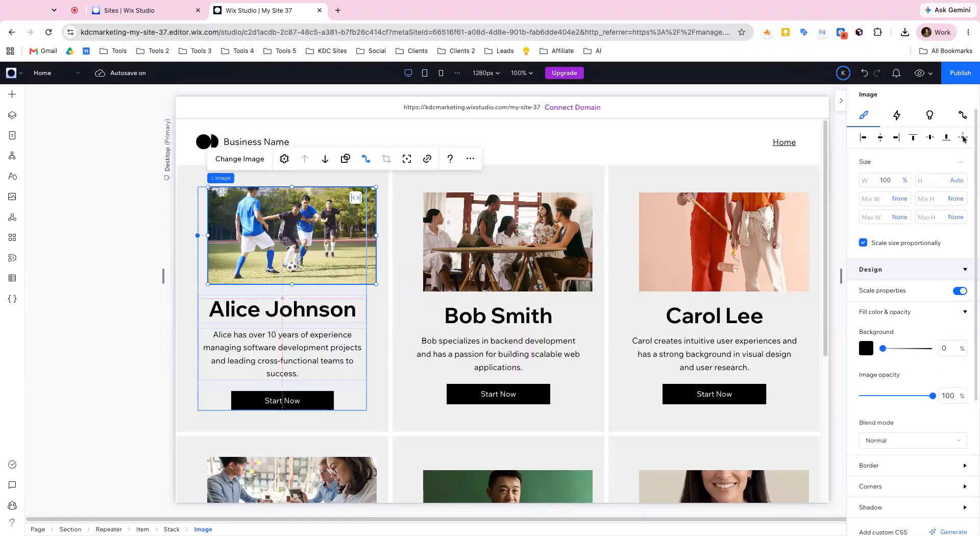
{"action": "left_click", "coordinate": [404, 308]}
{"action": "left_click", "coordinate": [345, 261]}
{"action": "left_click", "coordinate": [327, 257]}
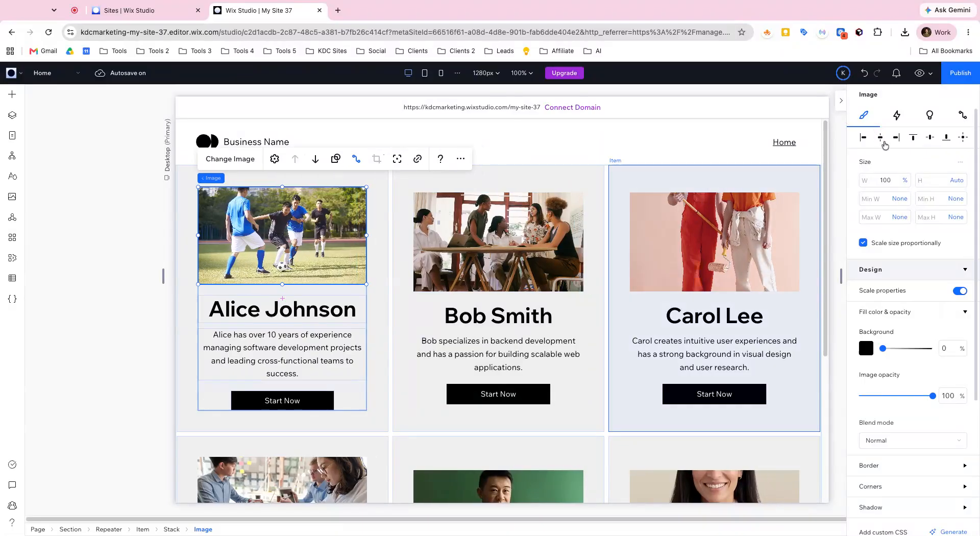
Step: Connect the text below the name in the cards to the Title field and look over the updated cards
{"action": "scroll", "coordinate": [715, 271], "scroll_direction": "down", "scroll_amount": 2}
{"action": "scroll", "coordinate": [714, 271], "scroll_direction": "down", "scroll_amount": 2}
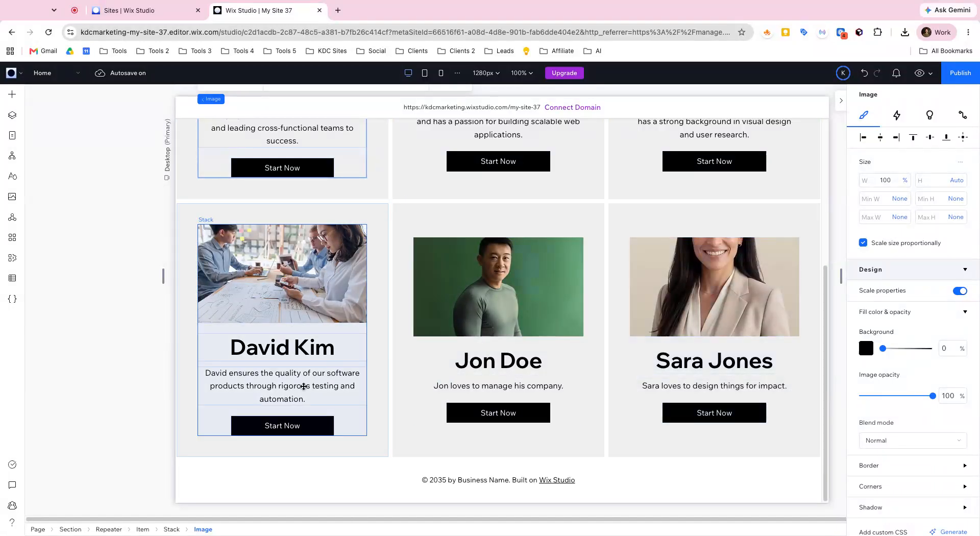
{"action": "scroll", "coordinate": [411, 351], "scroll_direction": "up", "scroll_amount": 2}
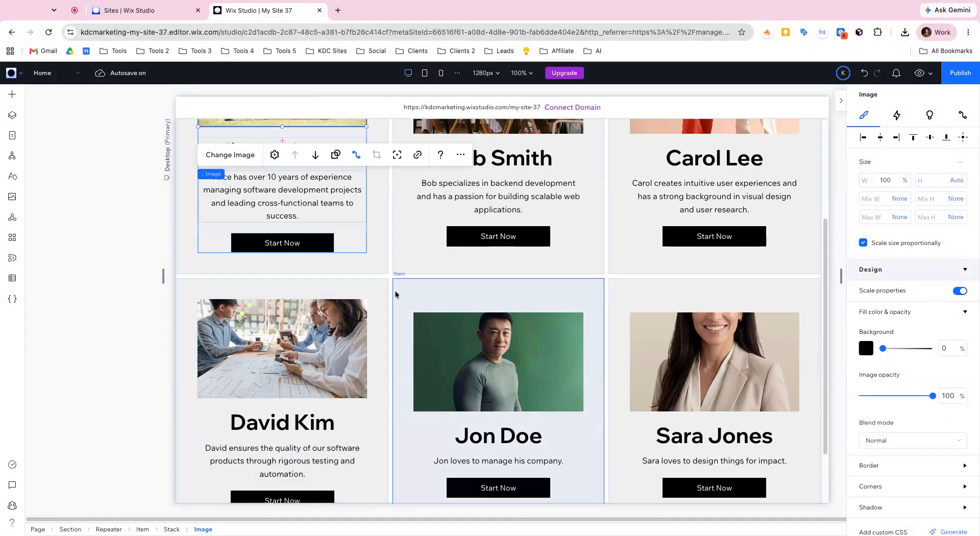
{"action": "left_click", "coordinate": [314, 224]}
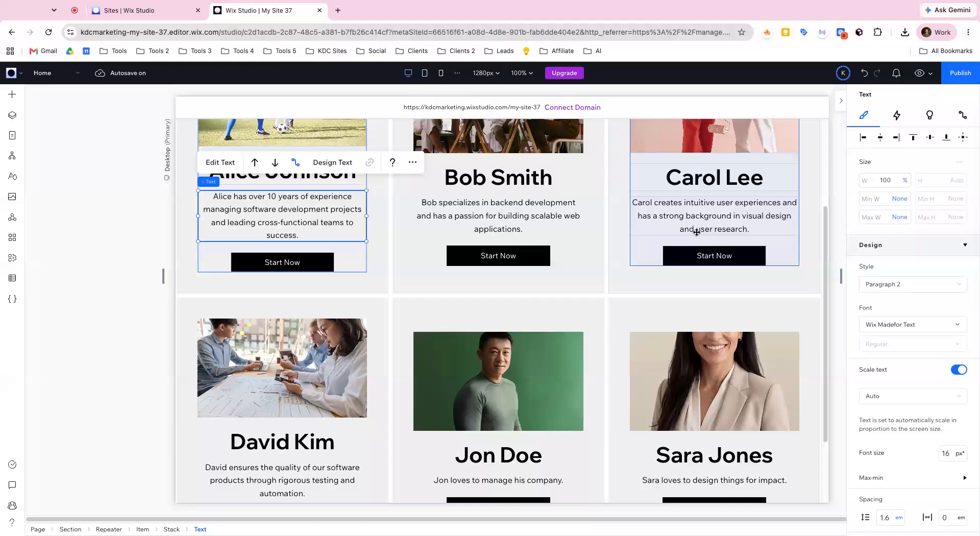
{"action": "left_click", "coordinate": [963, 115]}
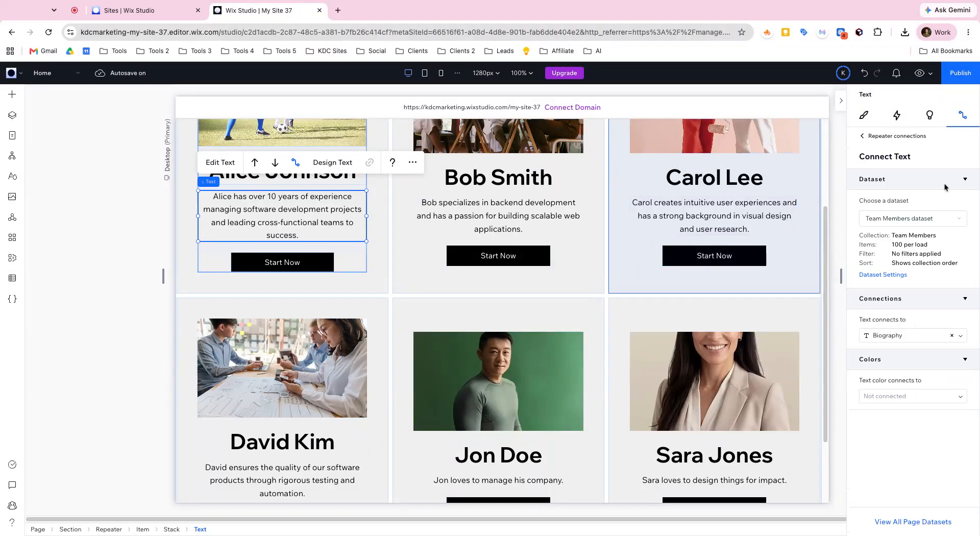
{"action": "left_click", "coordinate": [901, 335]}
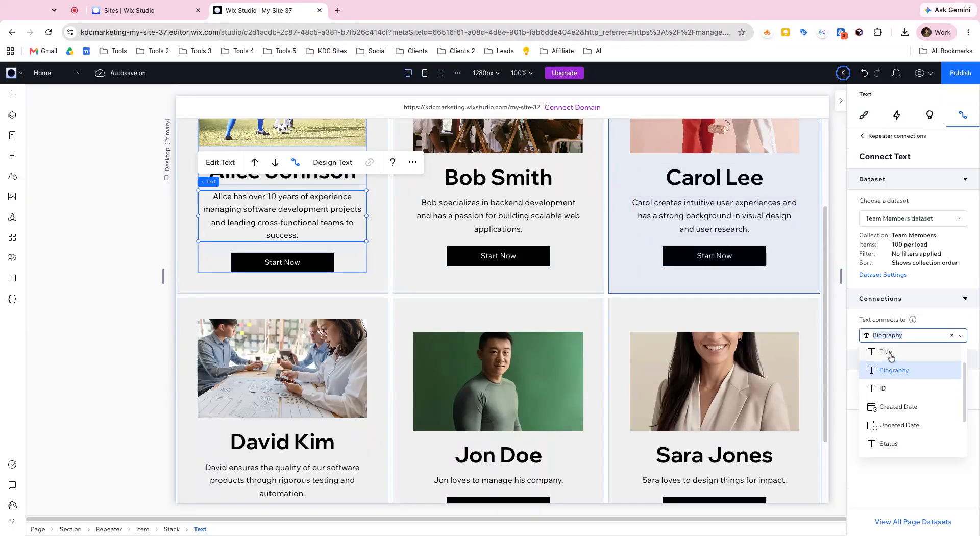
{"action": "left_click", "coordinate": [888, 351]}
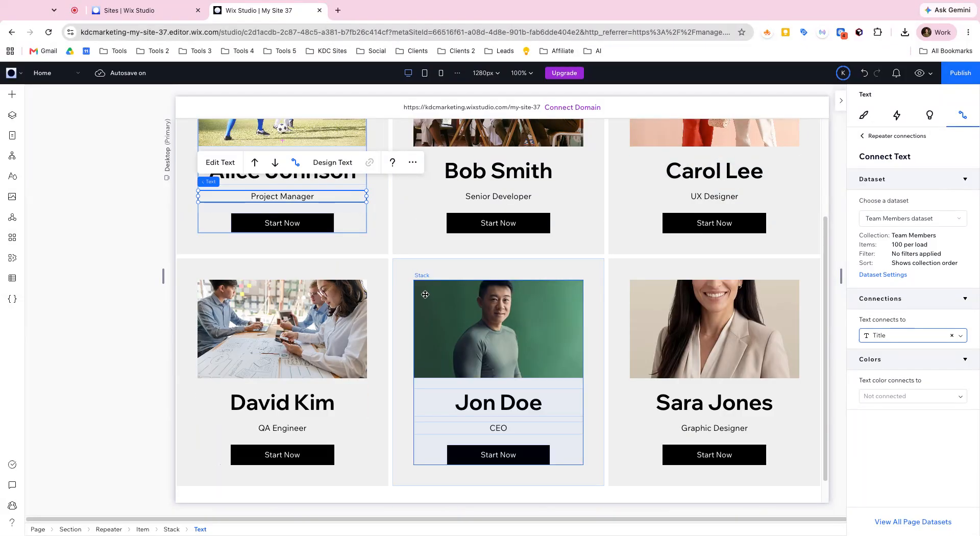
{"action": "scroll", "coordinate": [440, 265], "scroll_direction": "up", "scroll_amount": 3}
{"action": "scroll", "coordinate": [654, 279], "scroll_direction": "down", "scroll_amount": 1}
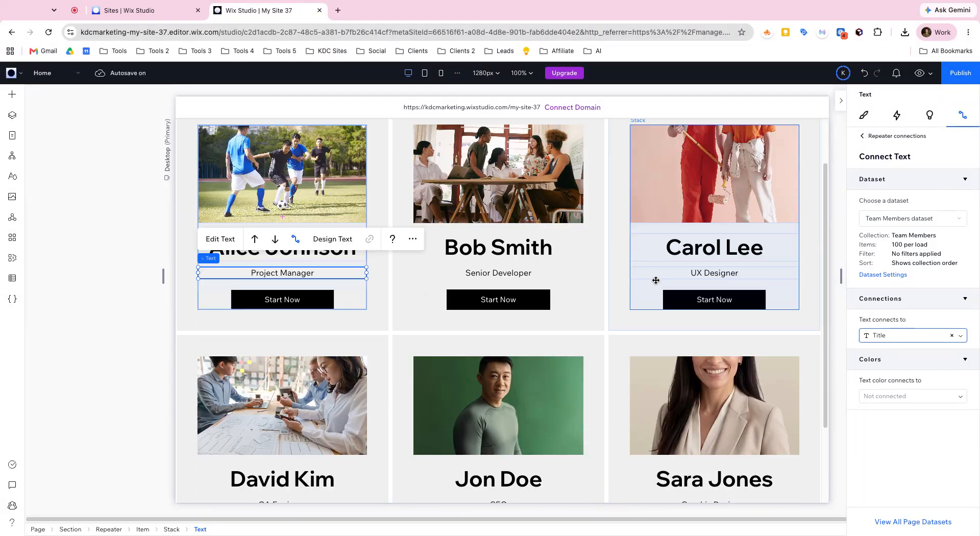
Step: Select the profile image in the last repeater card and set its height to 300 px instead of automatic
{"action": "scroll", "coordinate": [673, 357], "scroll_direction": "down", "scroll_amount": 2}
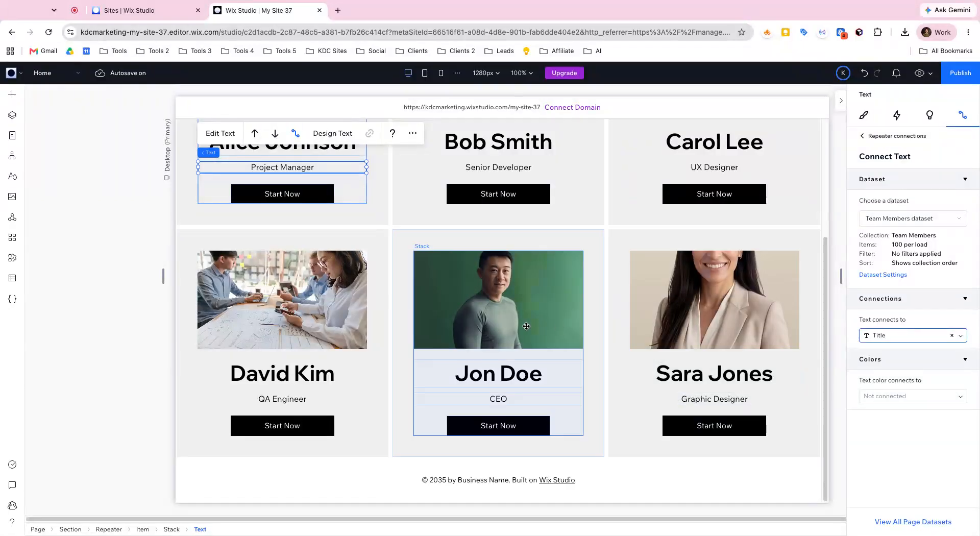
{"action": "left_click", "coordinate": [652, 316]}
{"action": "left_click", "coordinate": [651, 317]}
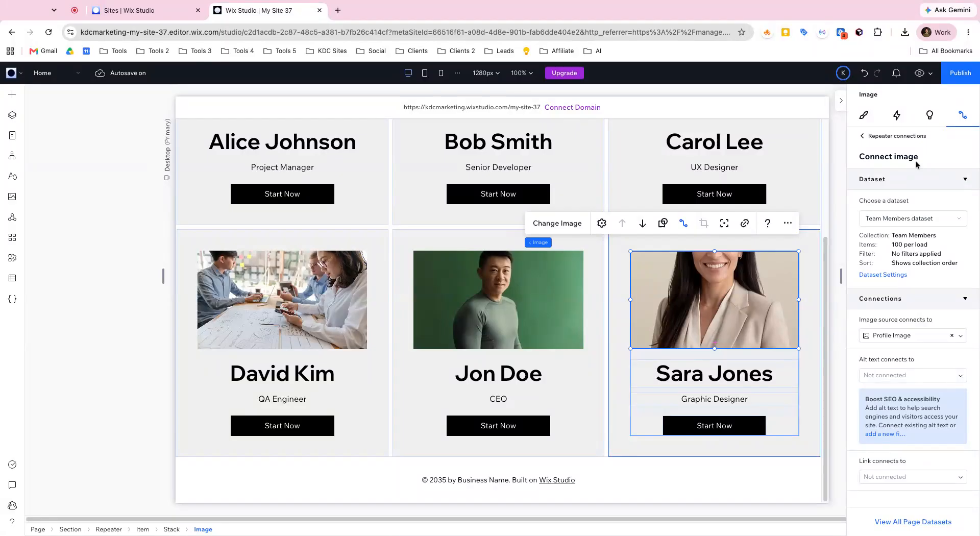
{"action": "left_click", "coordinate": [863, 116]}
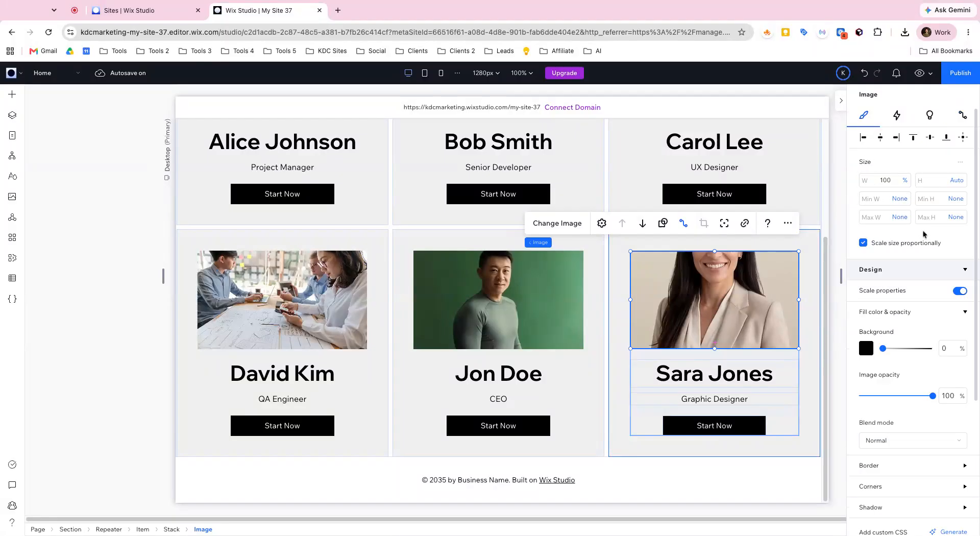
{"action": "scroll", "coordinate": [924, 236], "scroll_direction": "down", "scroll_amount": 4}
{"action": "scroll", "coordinate": [925, 238], "scroll_direction": "up", "scroll_amount": 4}
{"action": "left_click", "coordinate": [955, 182]}
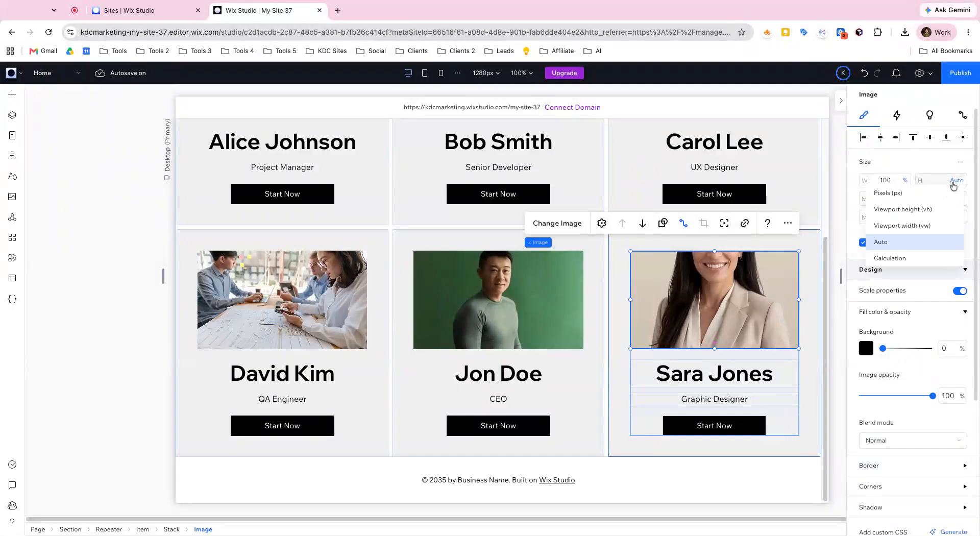
{"action": "left_click", "coordinate": [933, 194]}
{"action": "left_click", "coordinate": [945, 181]}
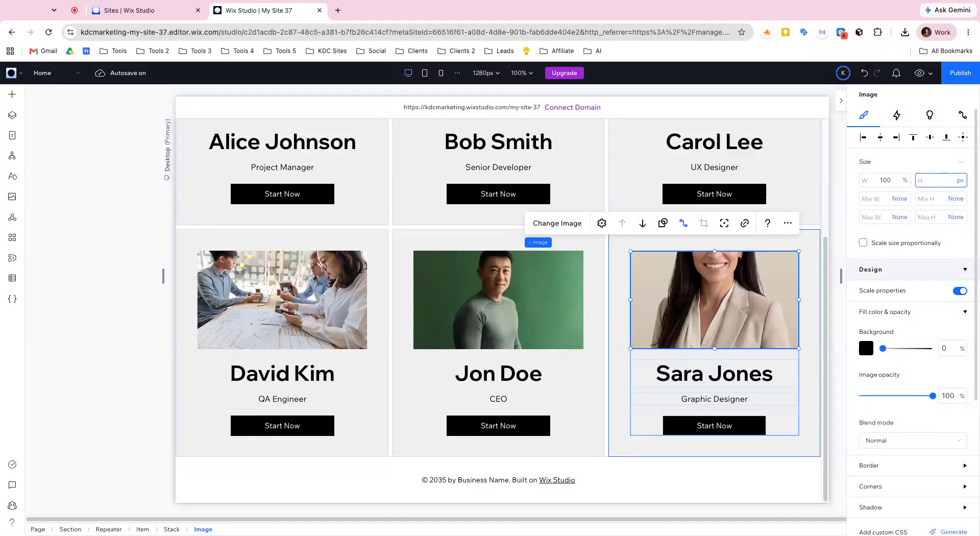
{"action": "type", "text": "300"}
{"action": "key", "text": "Return"}
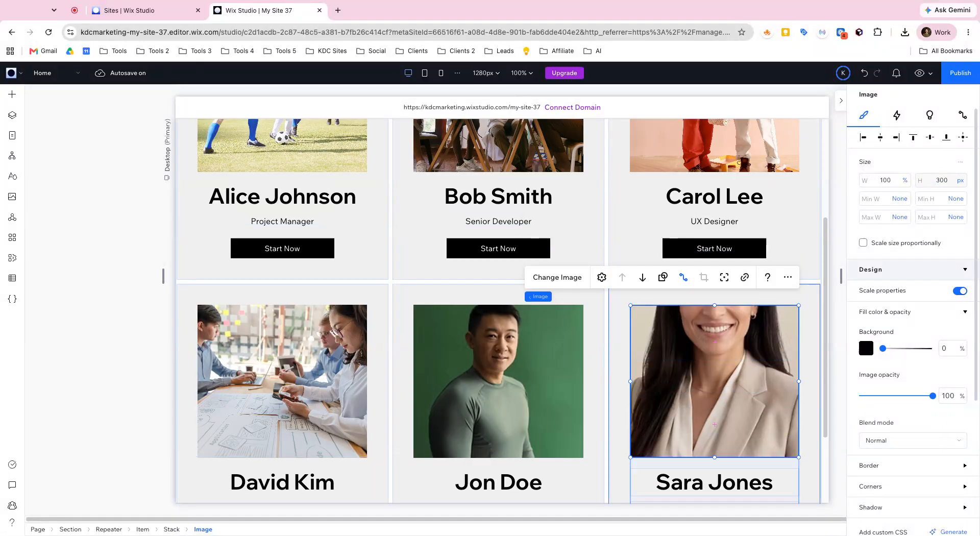
{"action": "scroll", "coordinate": [627, 357], "scroll_direction": "down", "scroll_amount": 3}
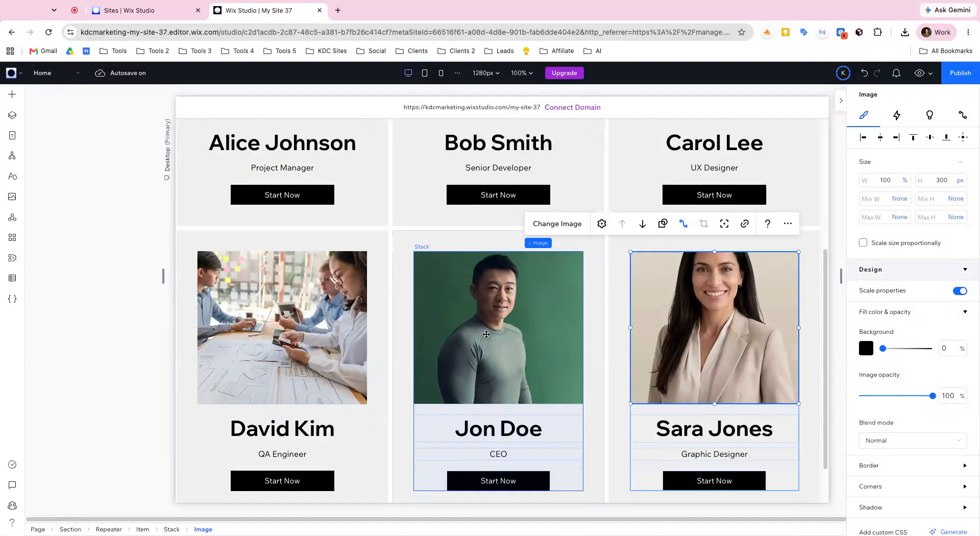
Step: Increase the card image's height to 400 px and look over the pictures in all the cards
{"action": "scroll", "coordinate": [699, 302], "scroll_direction": "up", "scroll_amount": 7}
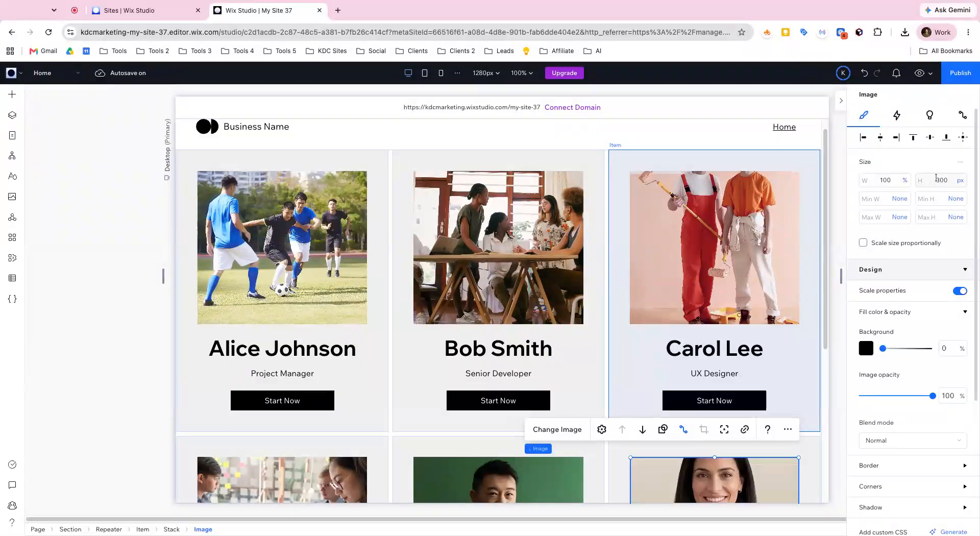
{"action": "type", "text": "40"}
{"action": "key", "text": "Return"}
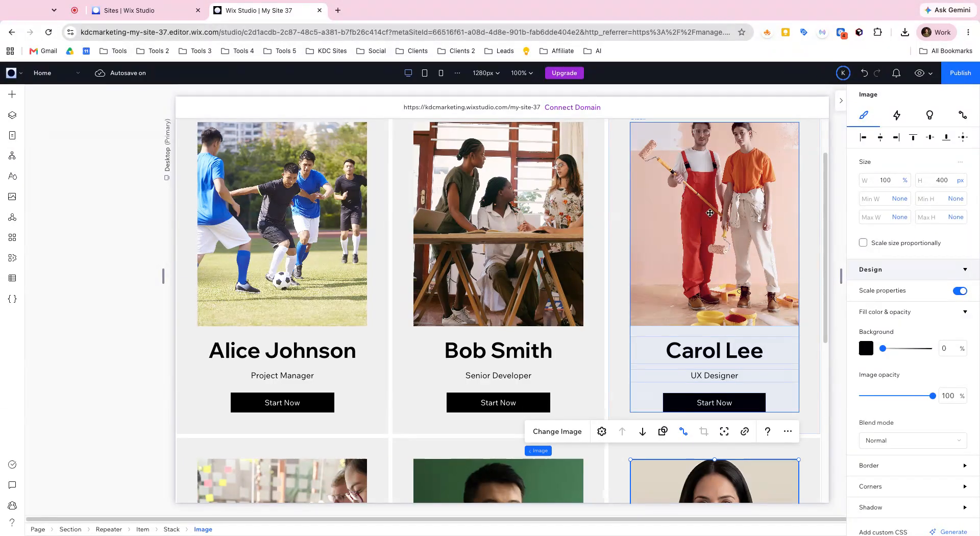
{"action": "scroll", "coordinate": [683, 245], "scroll_direction": "down", "scroll_amount": 3}
{"action": "scroll", "coordinate": [683, 245], "scroll_direction": "down", "scroll_amount": 2}
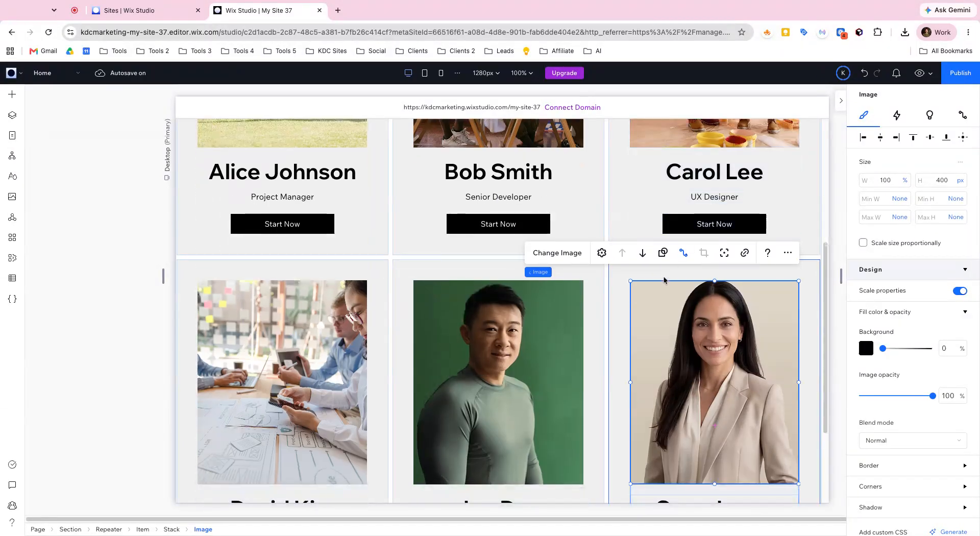
{"action": "scroll", "coordinate": [546, 329], "scroll_direction": "down", "scroll_amount": 2}
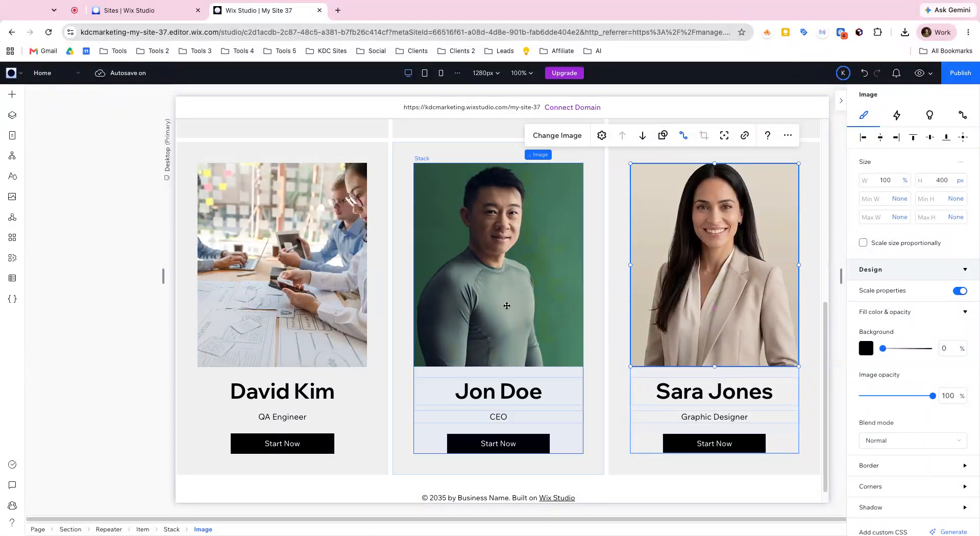
{"action": "scroll", "coordinate": [395, 313], "scroll_direction": "up", "scroll_amount": 7}
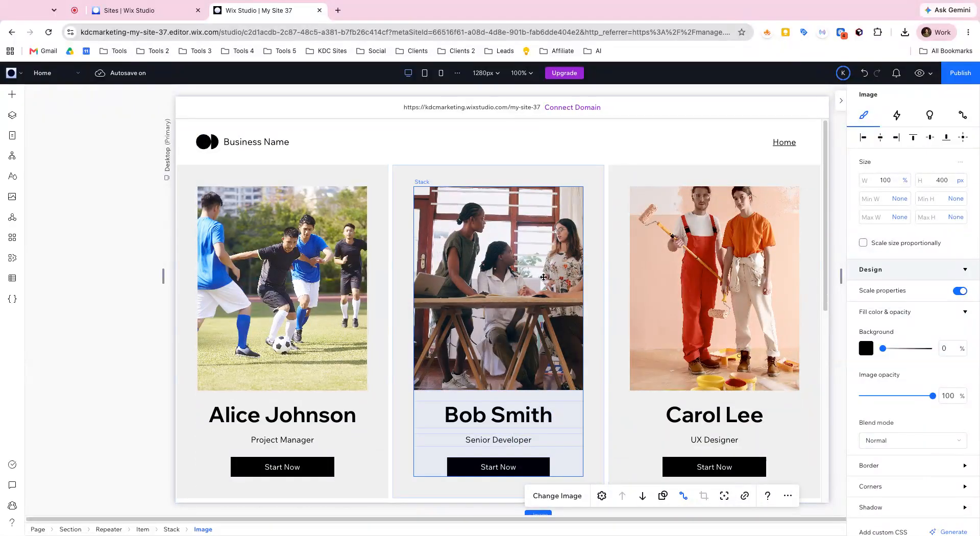
{"action": "scroll", "coordinate": [551, 277], "scroll_direction": "down", "scroll_amount": 1}
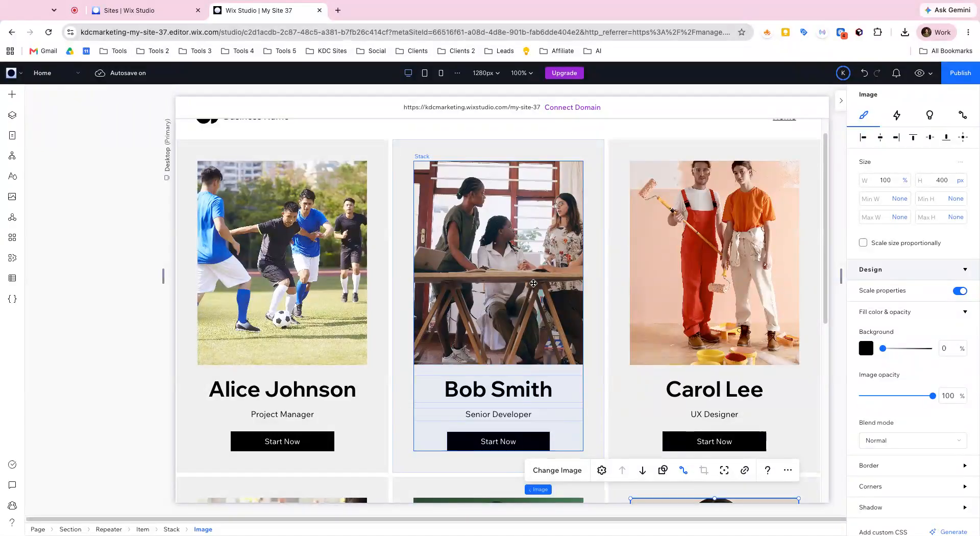
{"action": "scroll", "coordinate": [512, 294], "scroll_direction": "down", "scroll_amount": 2}
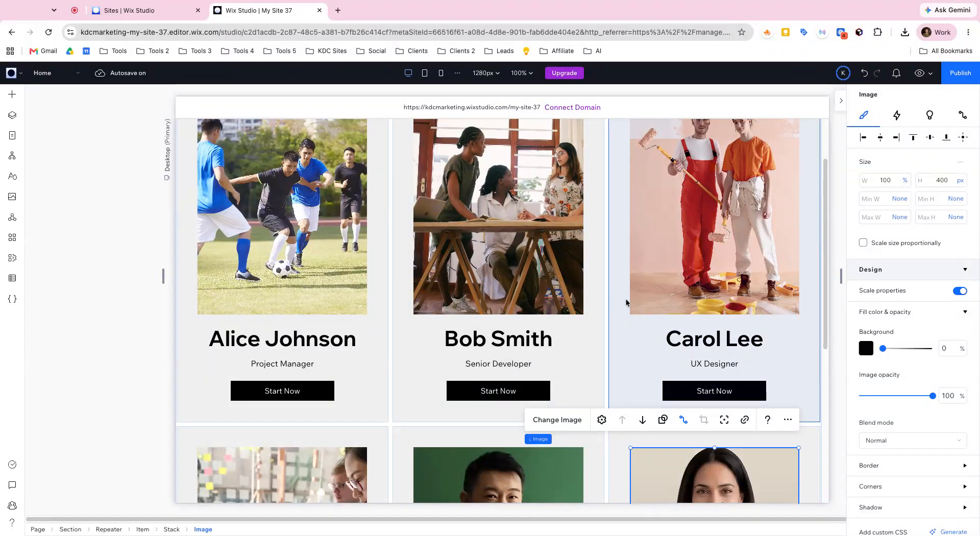
Step: Open the Team Members collection from the site's collections, review its items and view options, and close it
{"action": "left_click", "coordinate": [14, 279]}
{"action": "left_click", "coordinate": [88, 126]}
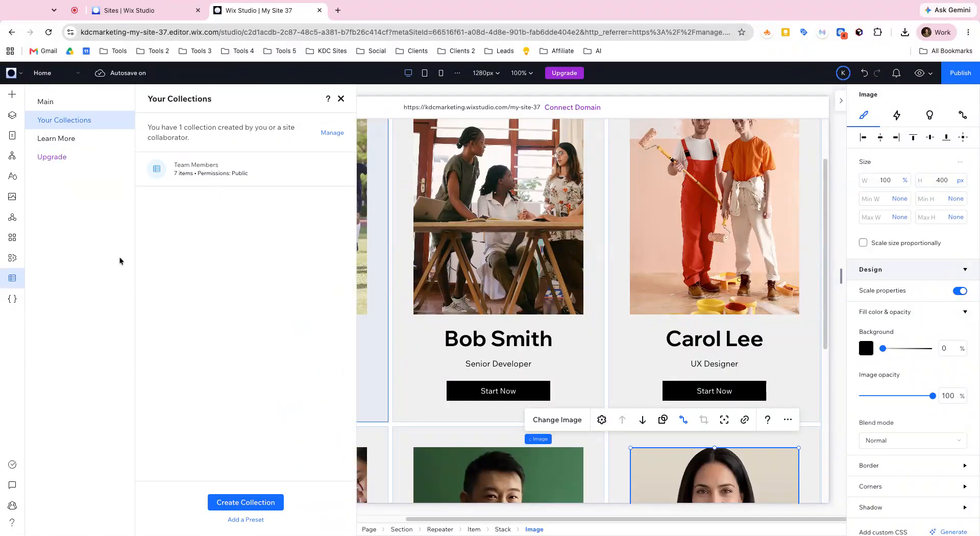
{"action": "left_click", "coordinate": [273, 184]}
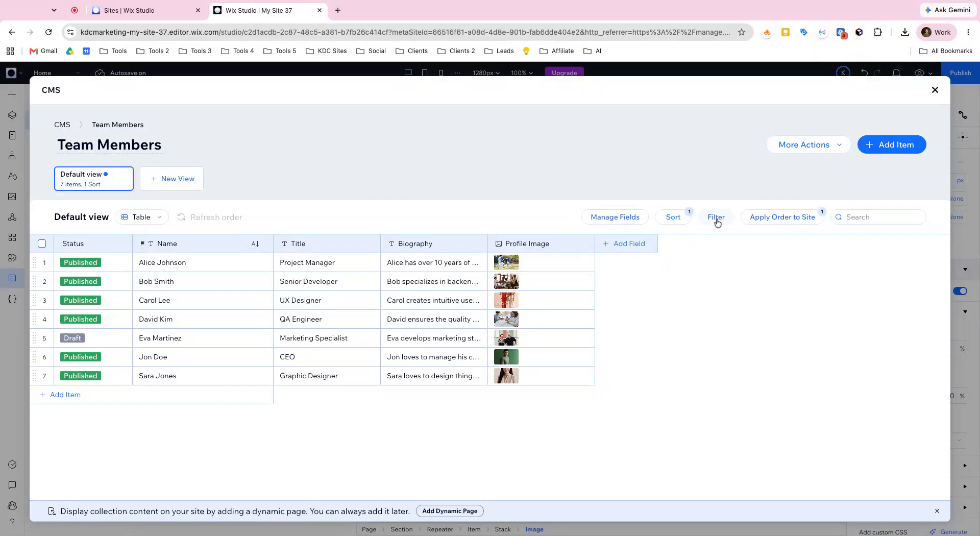
{"action": "left_click", "coordinate": [761, 224]}
{"action": "left_click", "coordinate": [933, 89]}
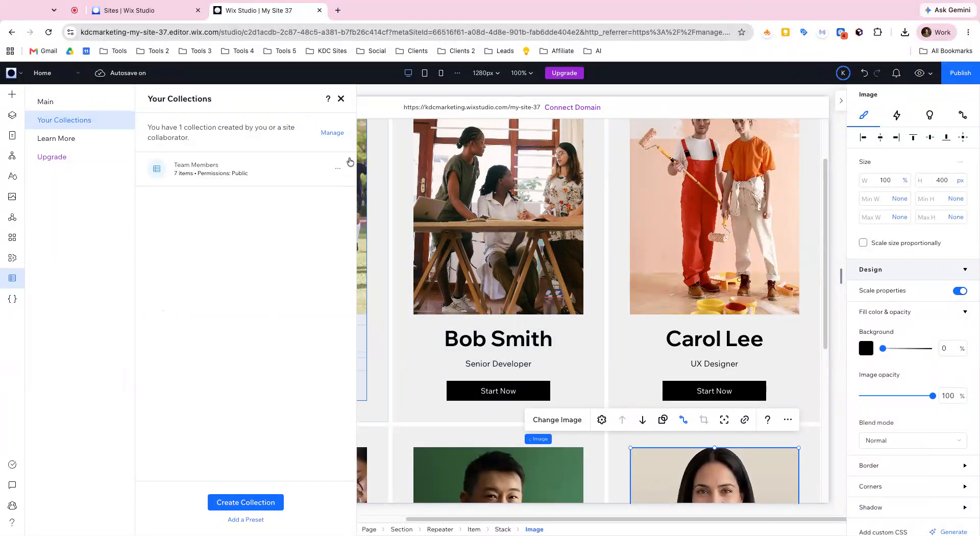
{"action": "left_click", "coordinate": [341, 99]}
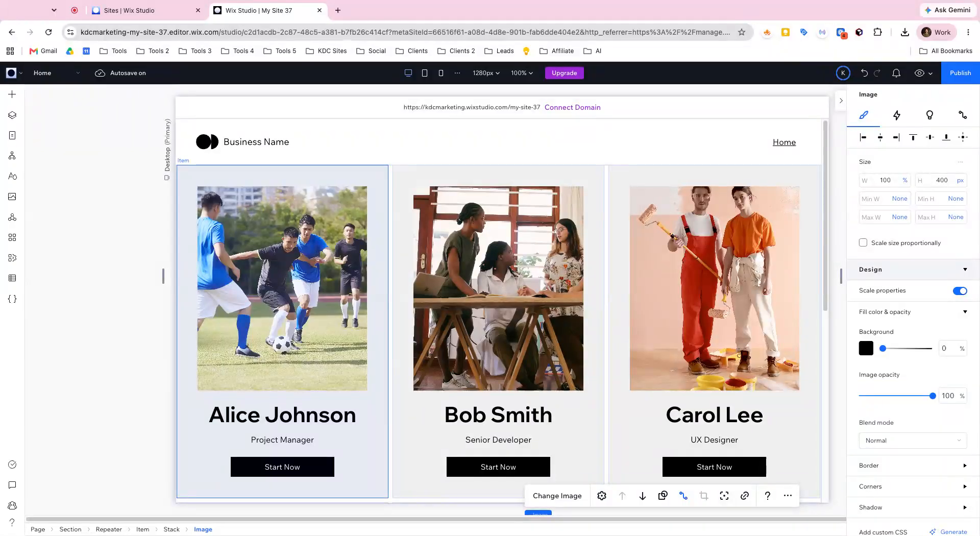
Step: Inspect the page's layer structure, collapse the Section layer and close the layer list
{"action": "left_click", "coordinate": [10, 121]}
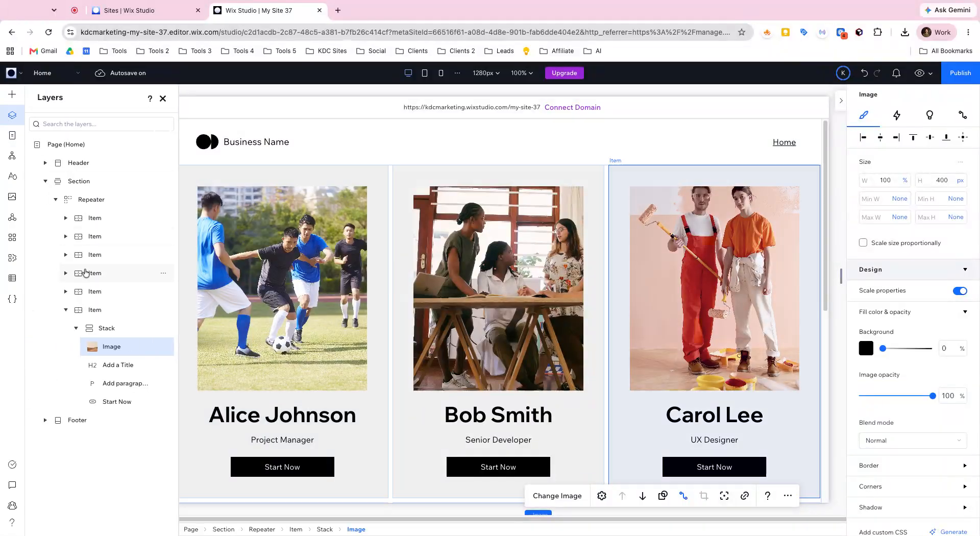
{"action": "left_click", "coordinate": [45, 181]}
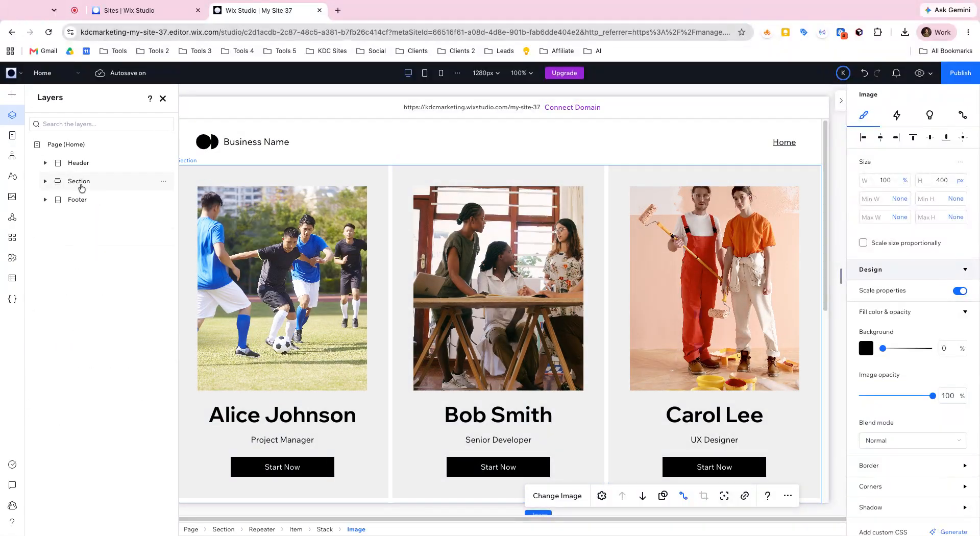
{"action": "left_click", "coordinate": [163, 100]}
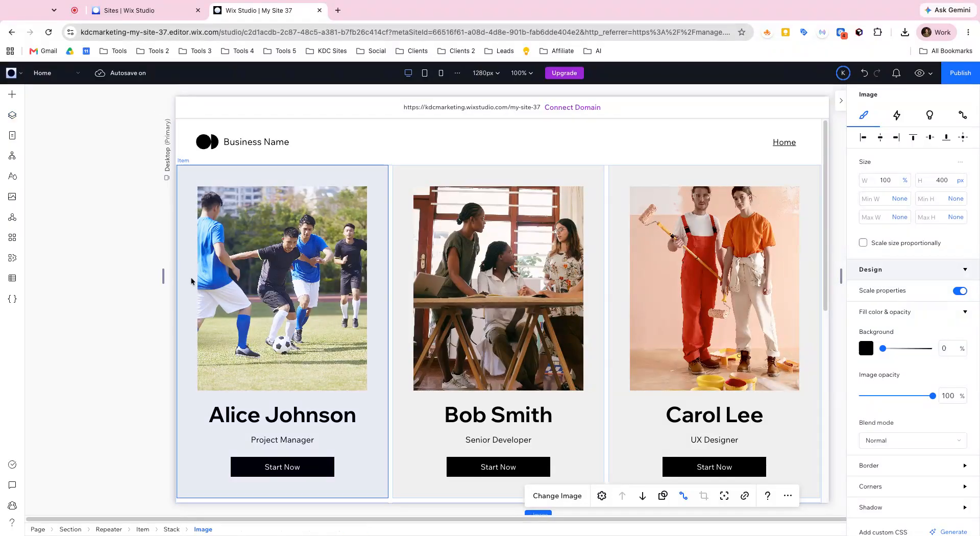